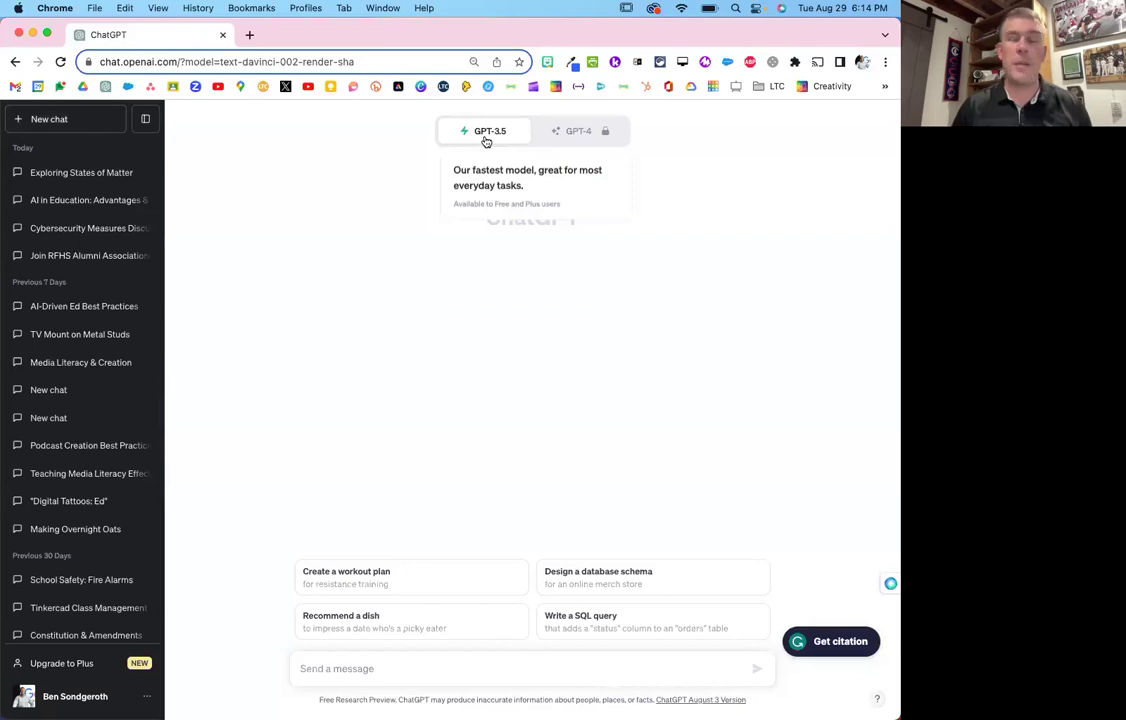
Examine the descriptions of the GPT-4 and GPT-3.5 models in the model selector.
mouse_move(578, 143)
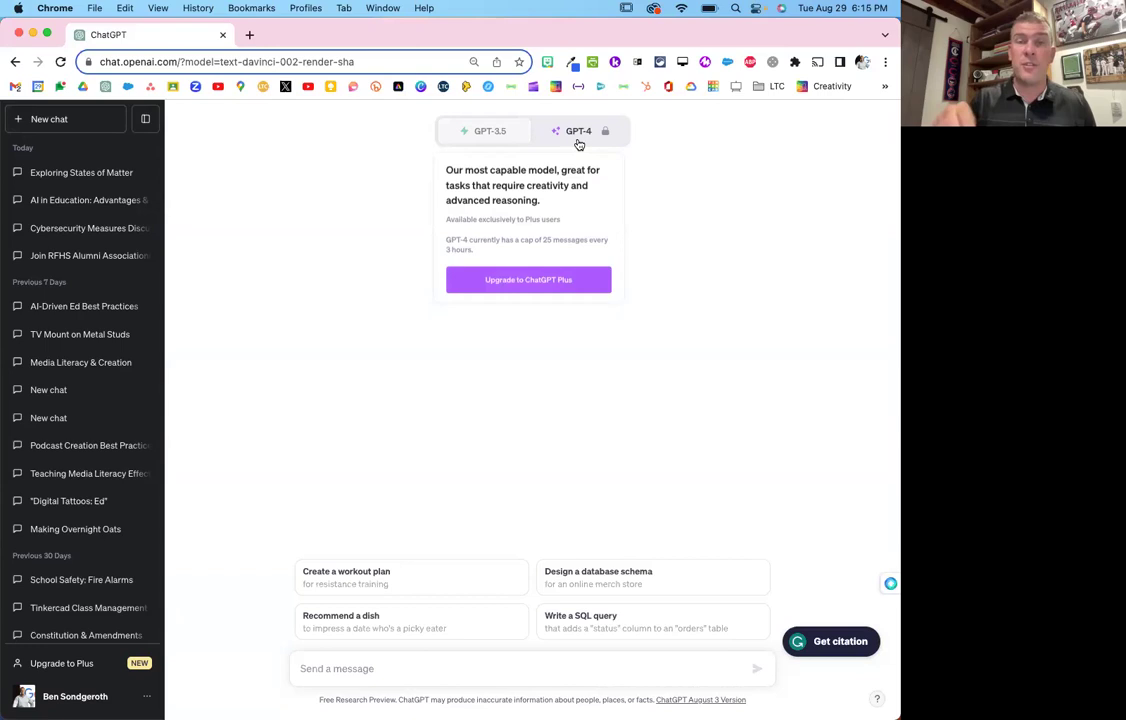
mouse_move(483, 138)
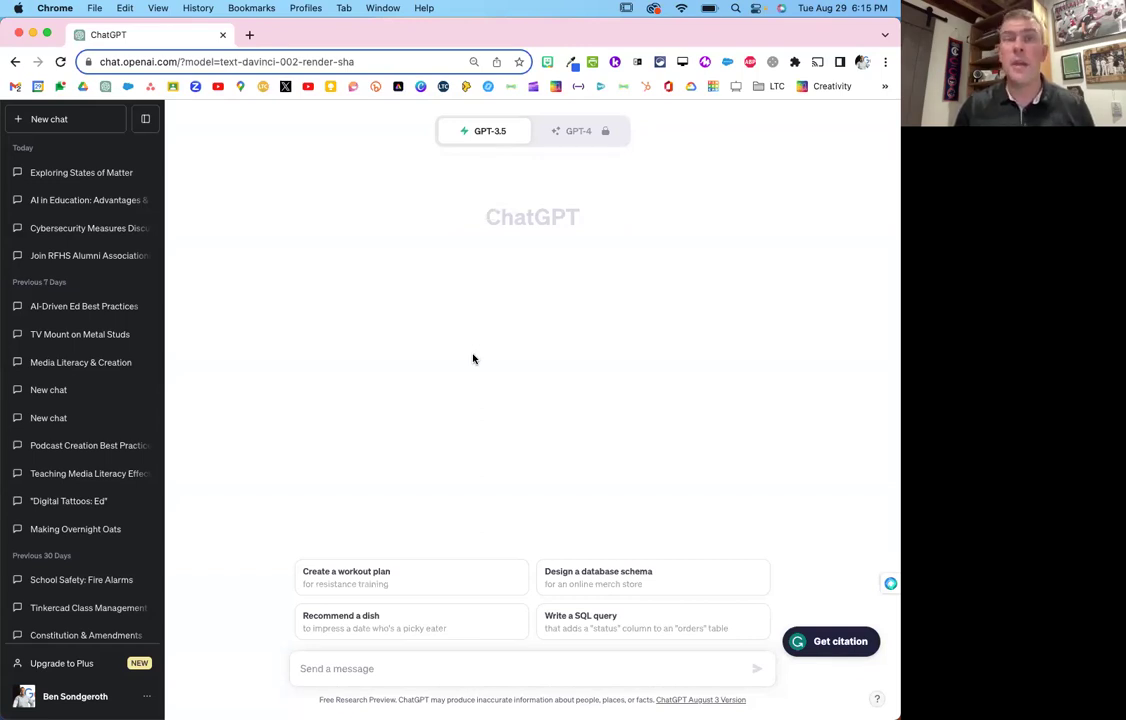
Open bard.google.com in a new browser tab.
click(250, 35)
text(bar)
key(BackSpace)
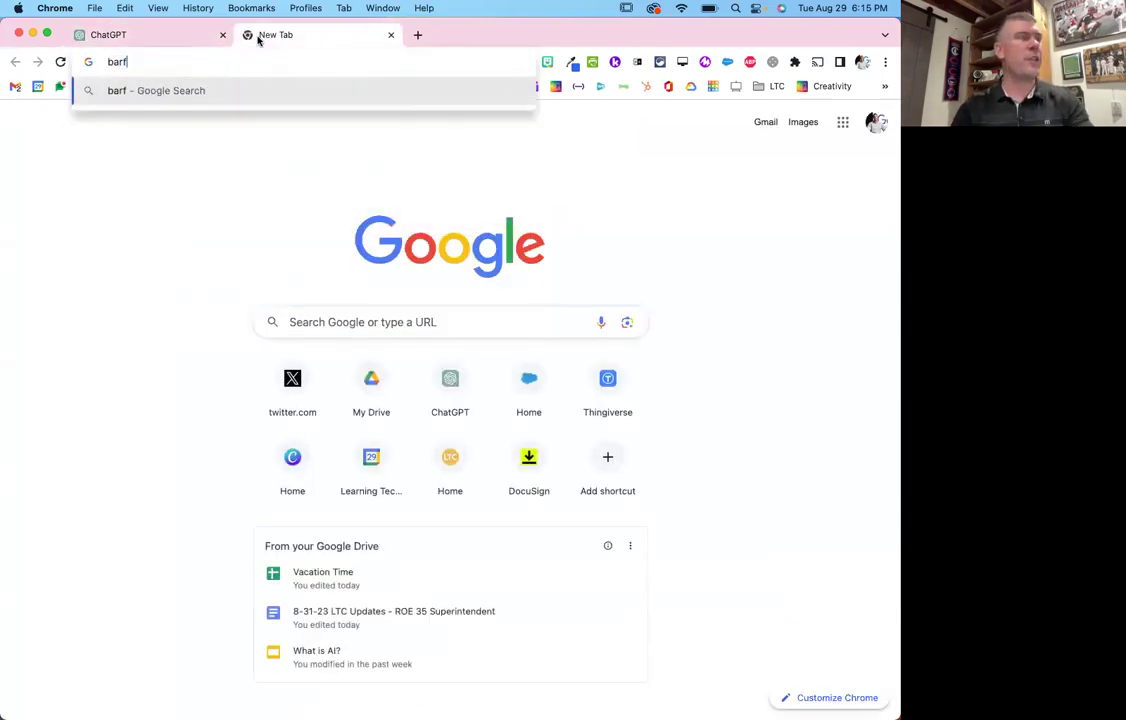
text(d)
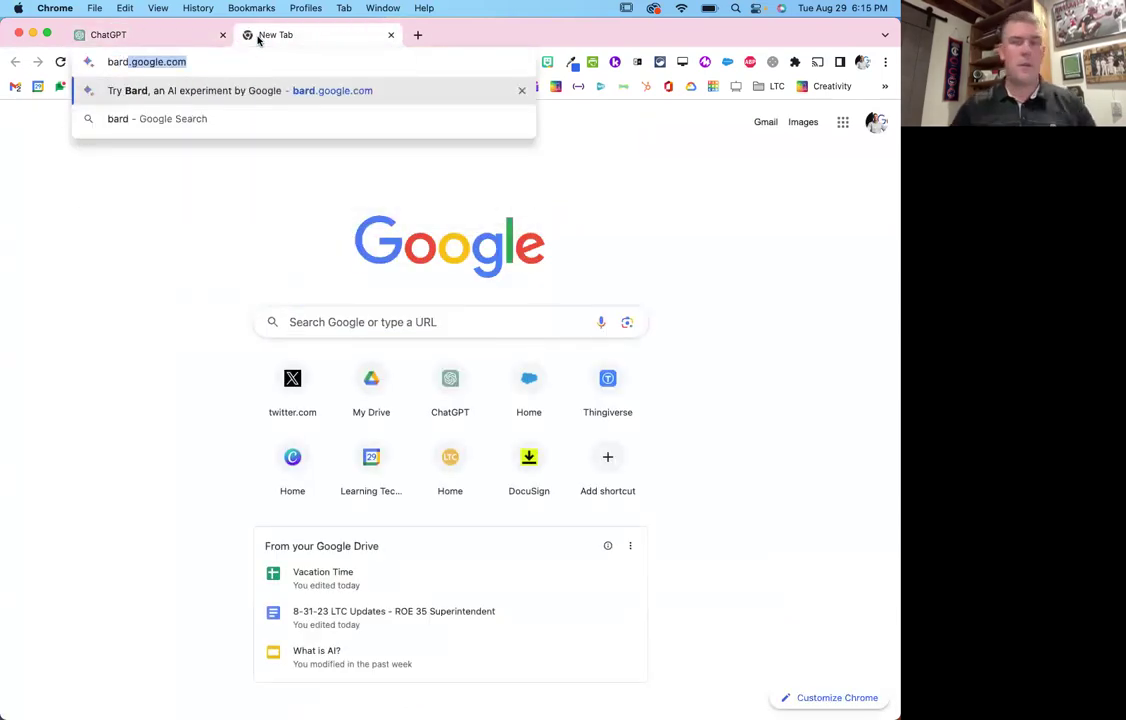
key(Return)
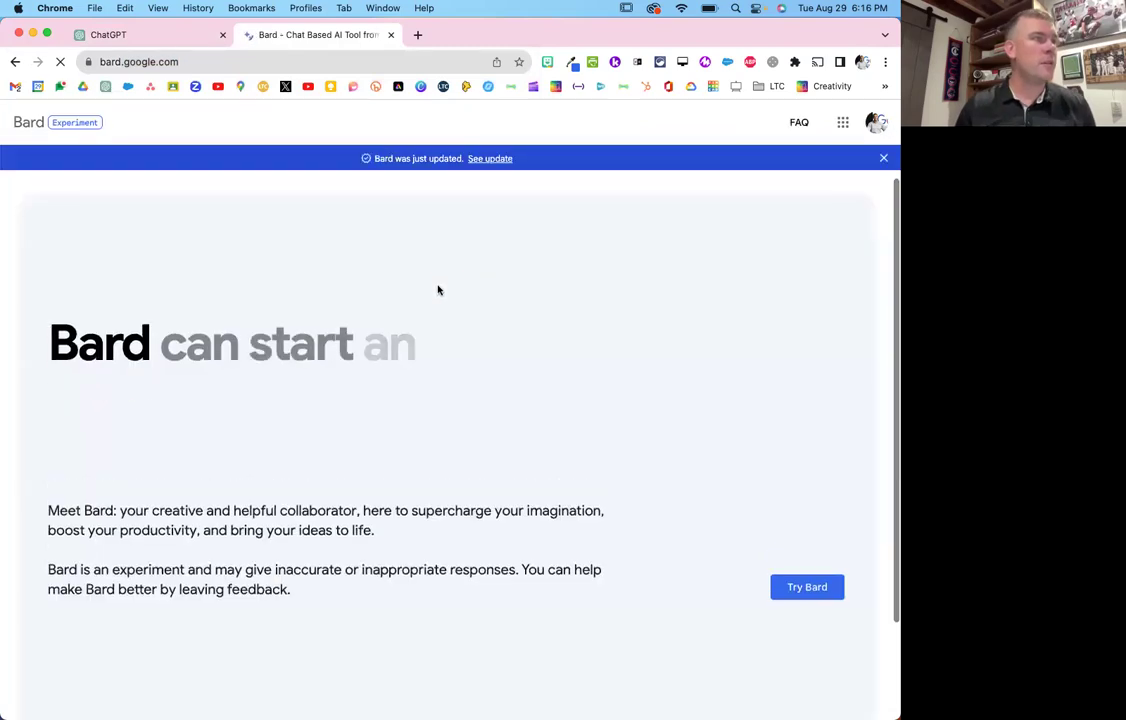
Start Bard, agree to its terms and privacy notice, and continue past the experiment notice without opting in to email updates.
click(810, 588)
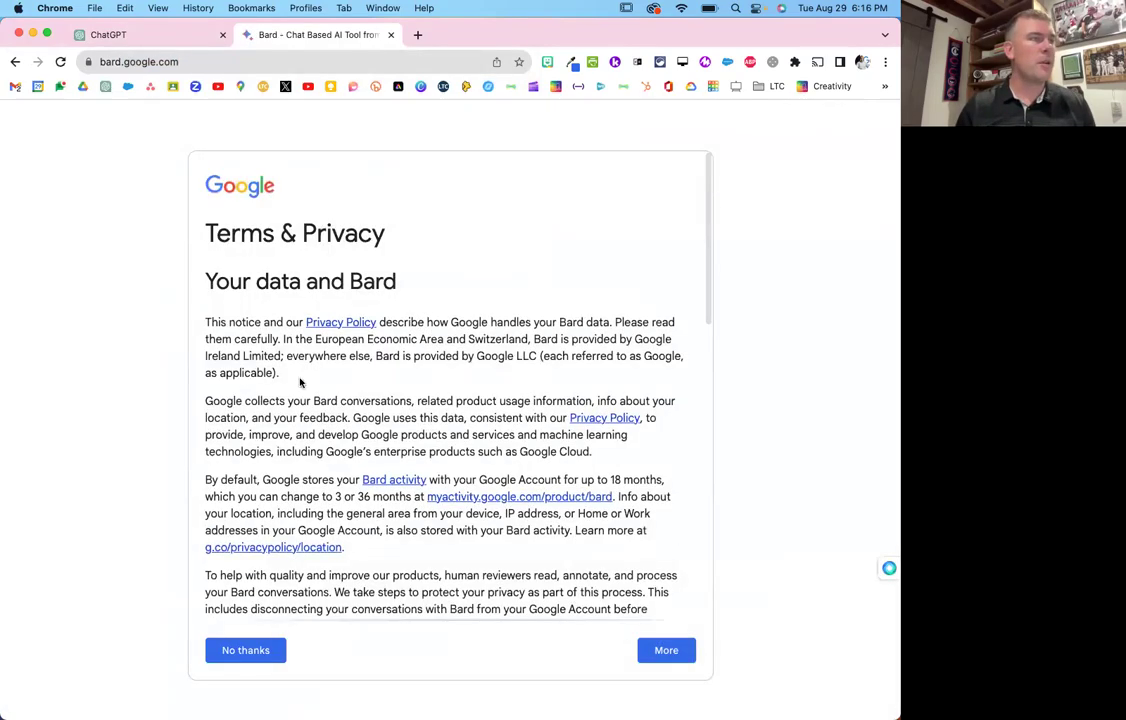
click(668, 653)
click(667, 653)
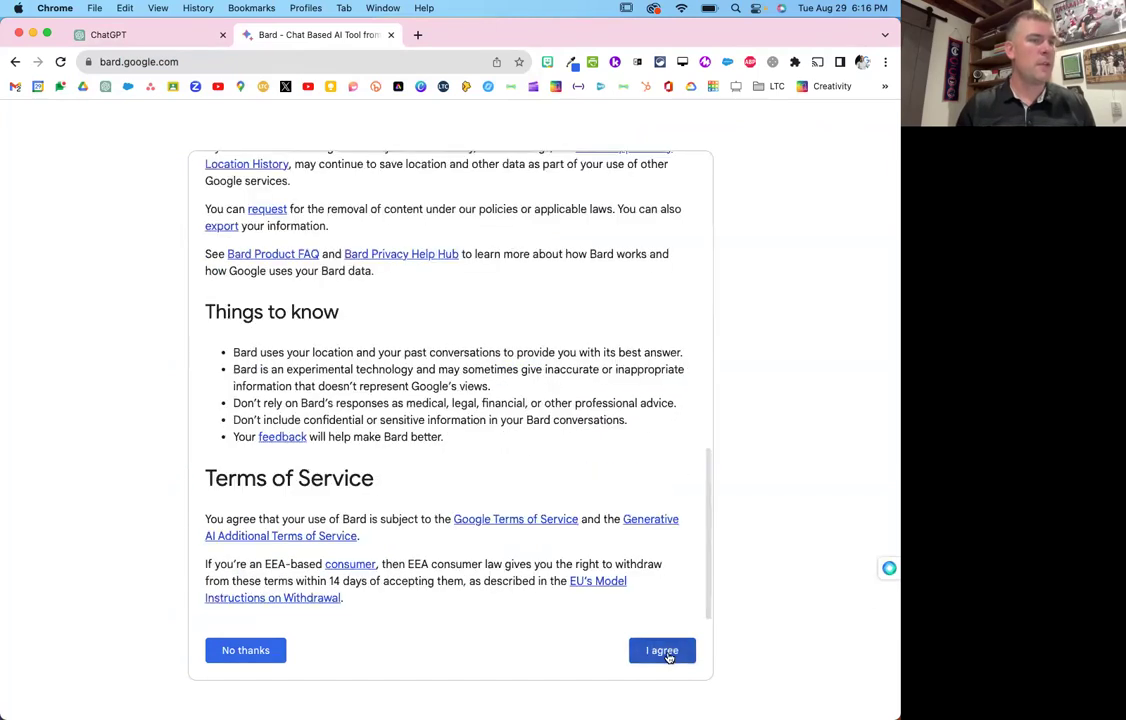
click(666, 651)
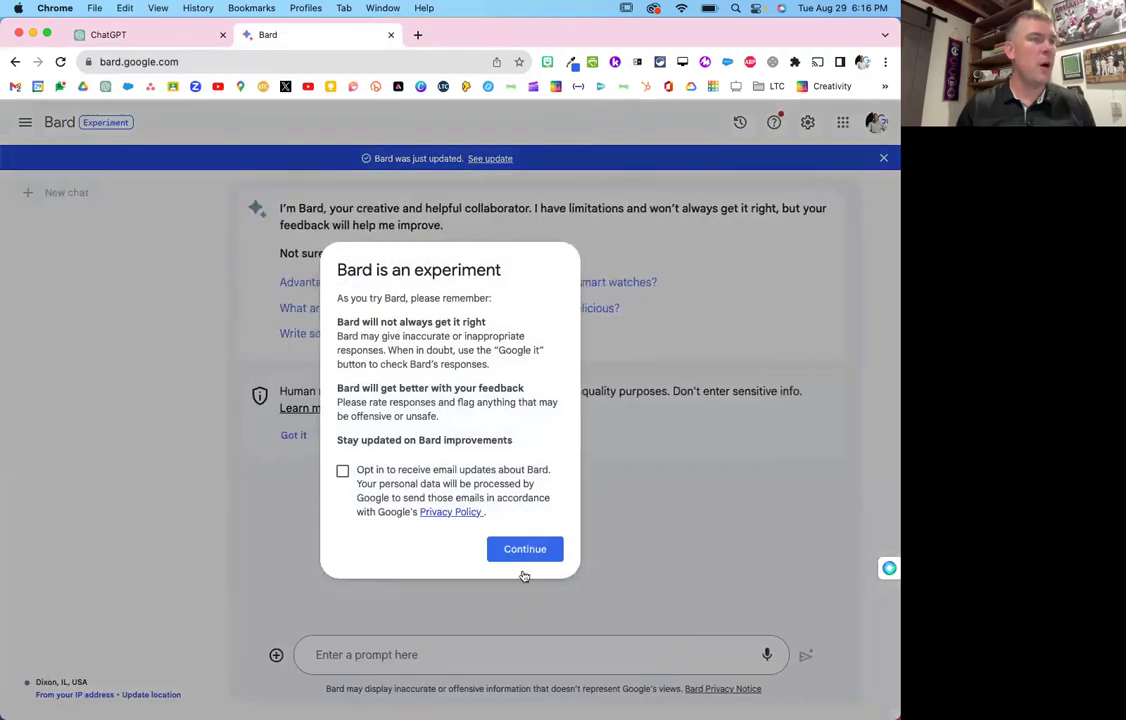
click(523, 550)
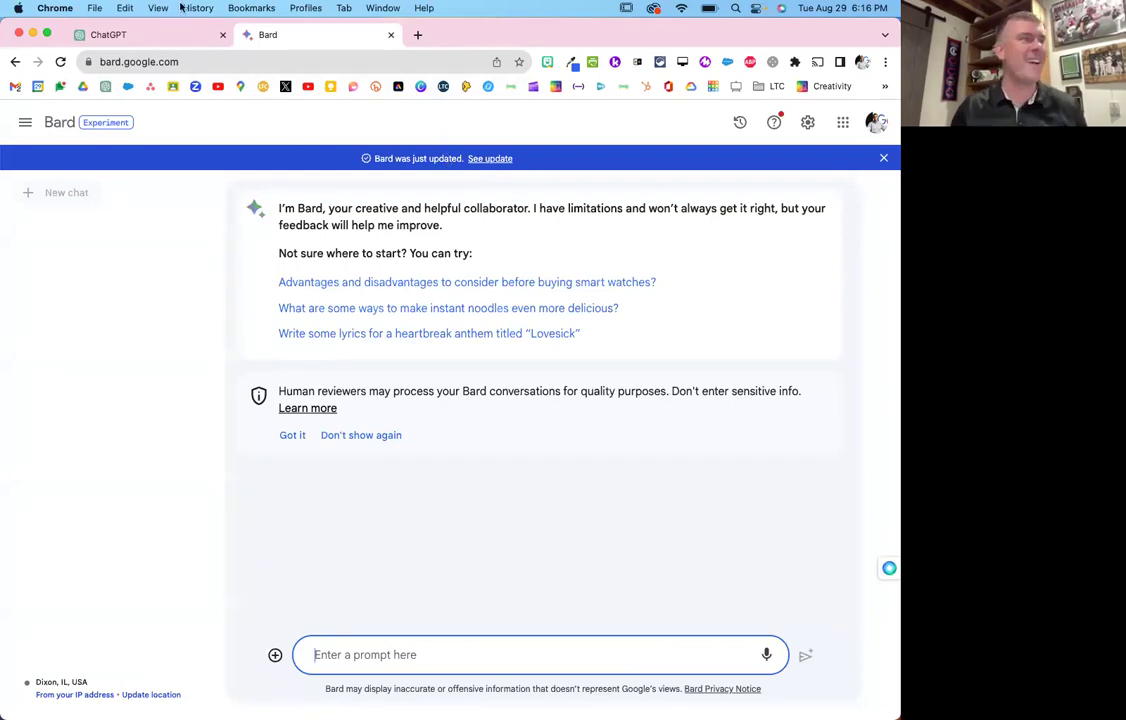
Return to the ChatGPT page and make its message box ready for a prompt.
click(142, 40)
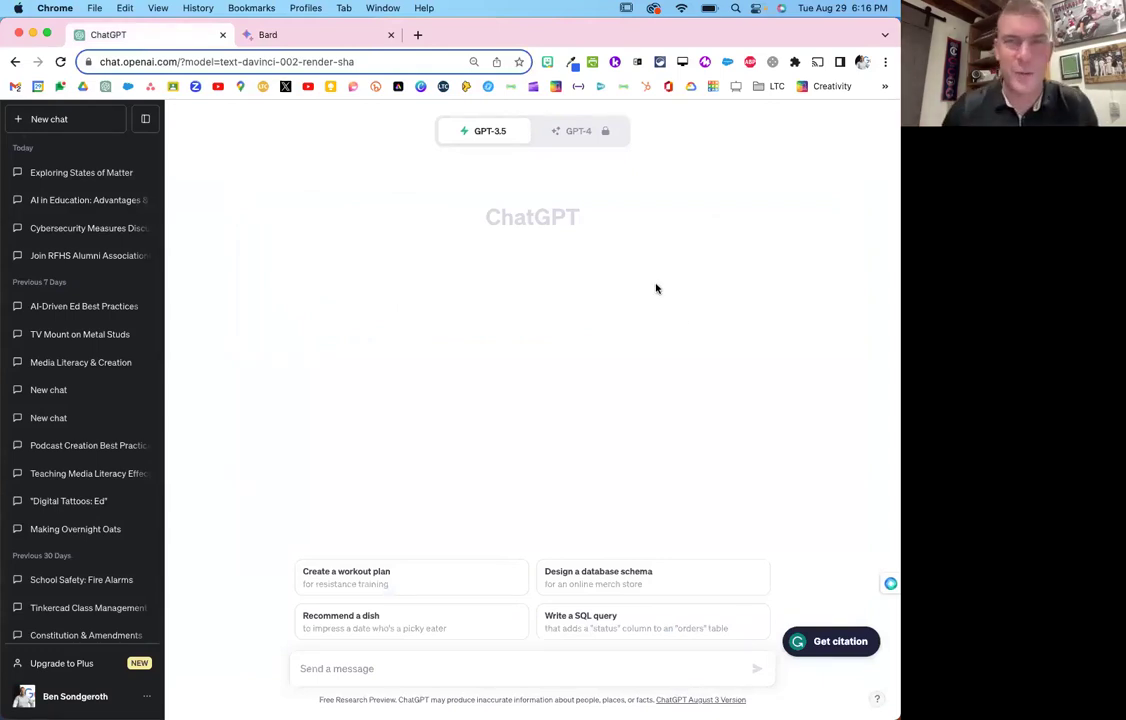
click(398, 663)
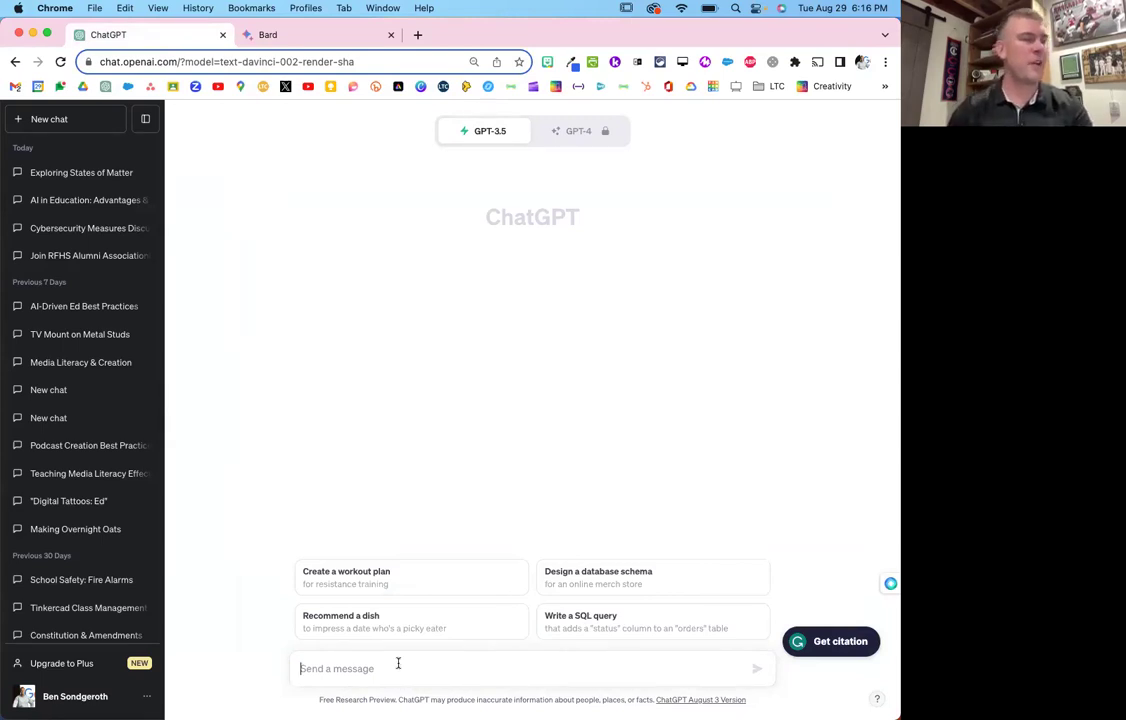
text(Gui)
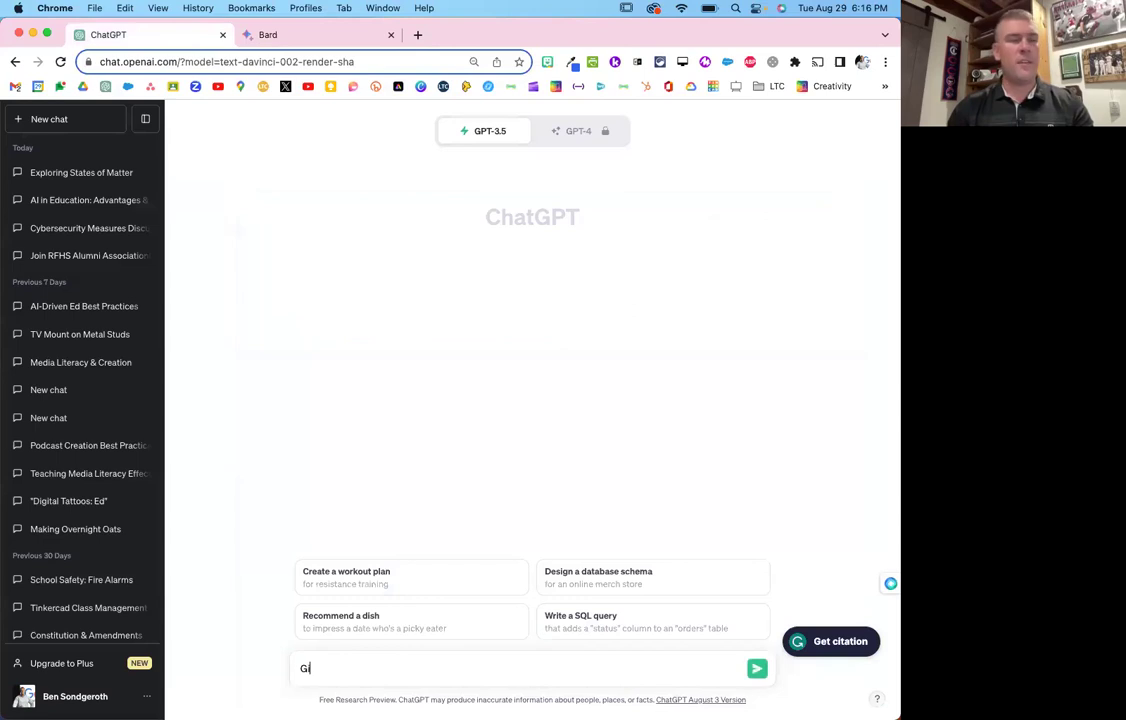
key(BackSpace)
key(BackSpace)
key(BackSpace)
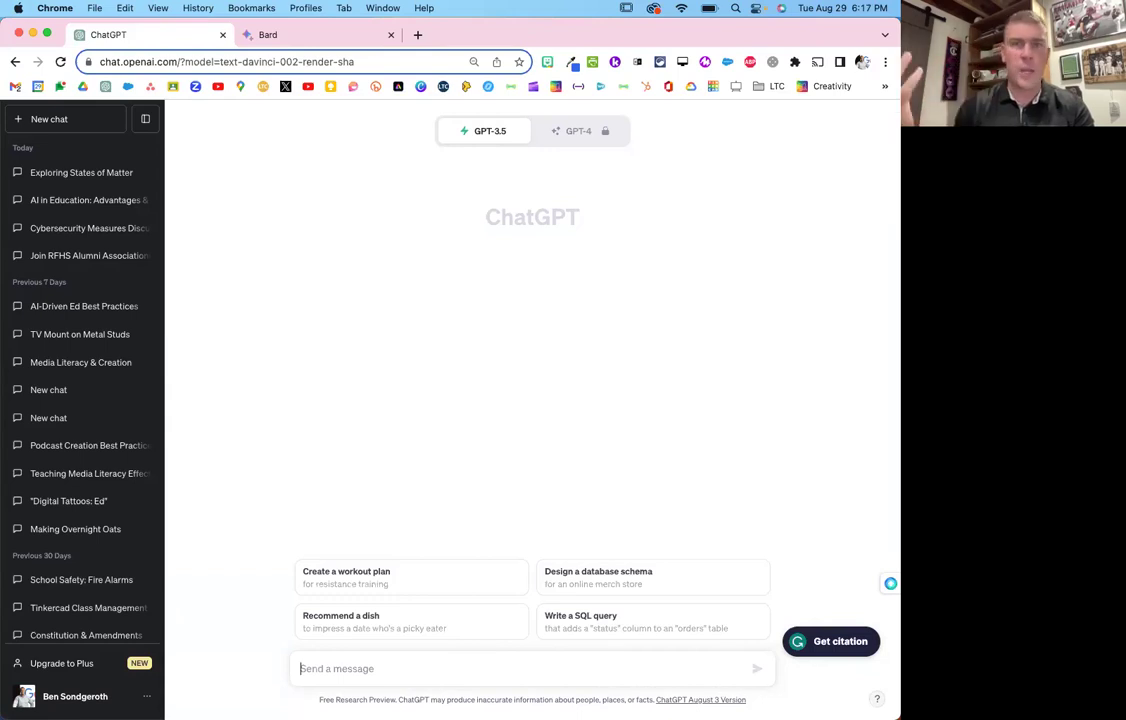
Send ChatGPT the prompt "Give me a brief history on sir edmond hilary".
text(G)
key(BackSpace)
text(Give me a breif)
key(BackSpace)
key(BackSpace)
text(ief history on sir edmond hilaru)
key(Return)
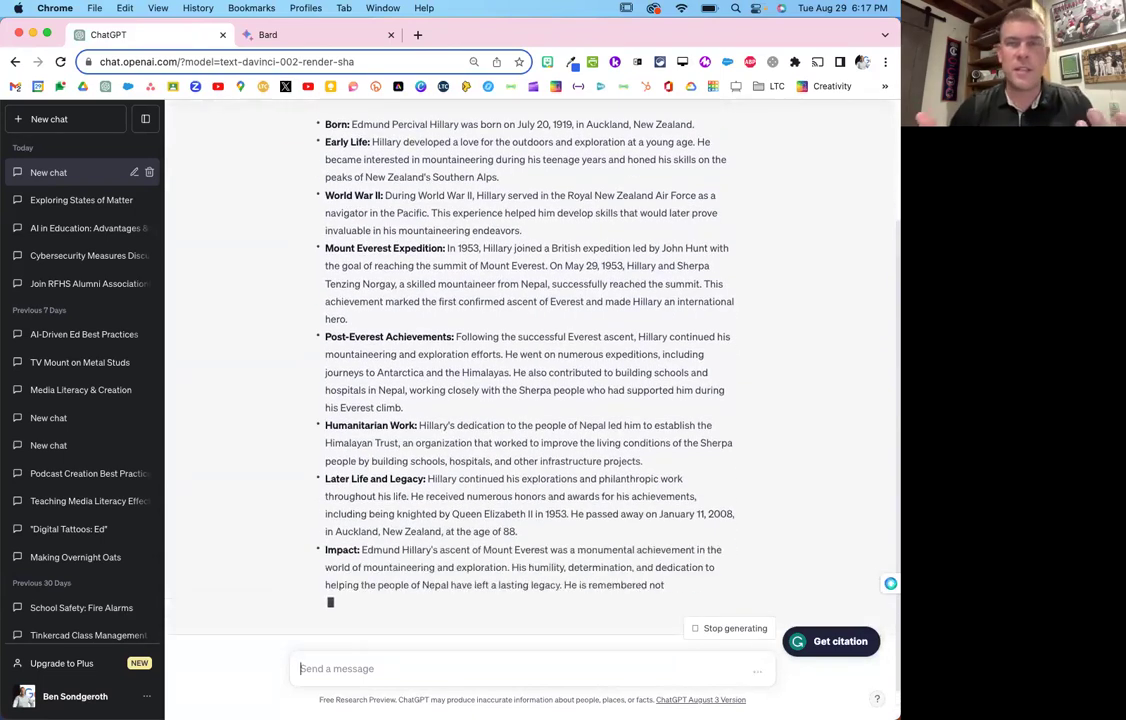
Review ChatGPT's answer about Edmund Hillary from its beginning.
scroll(461, 288, up, 3)
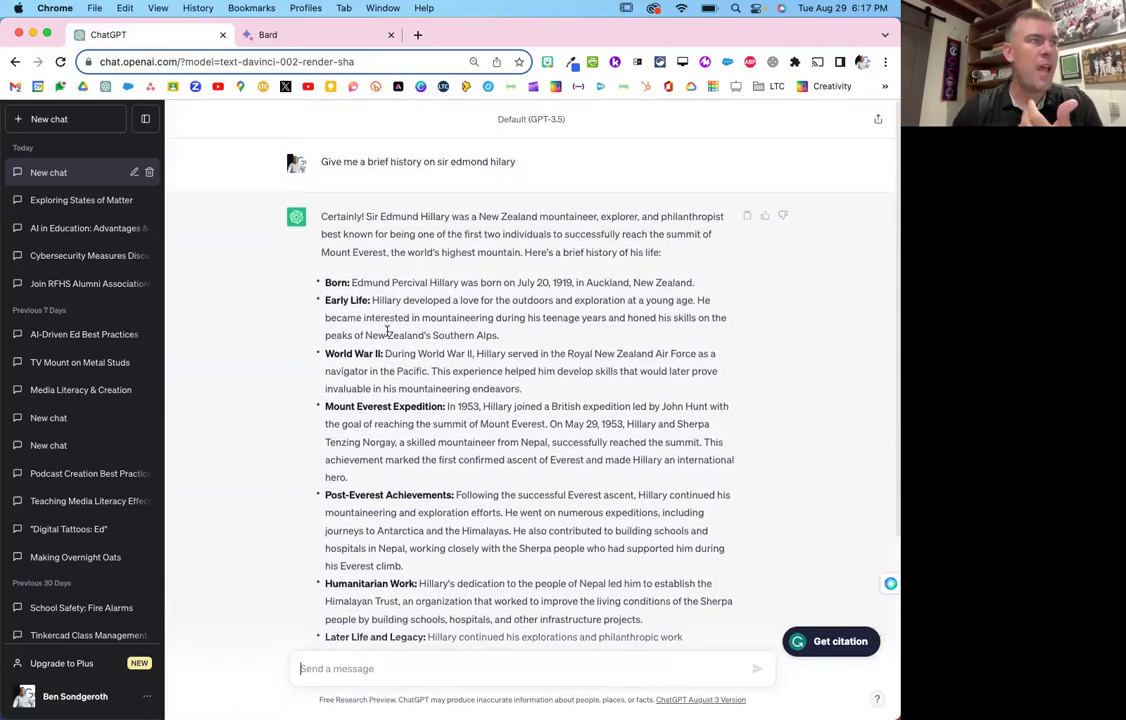
scroll(461, 288, up, 5)
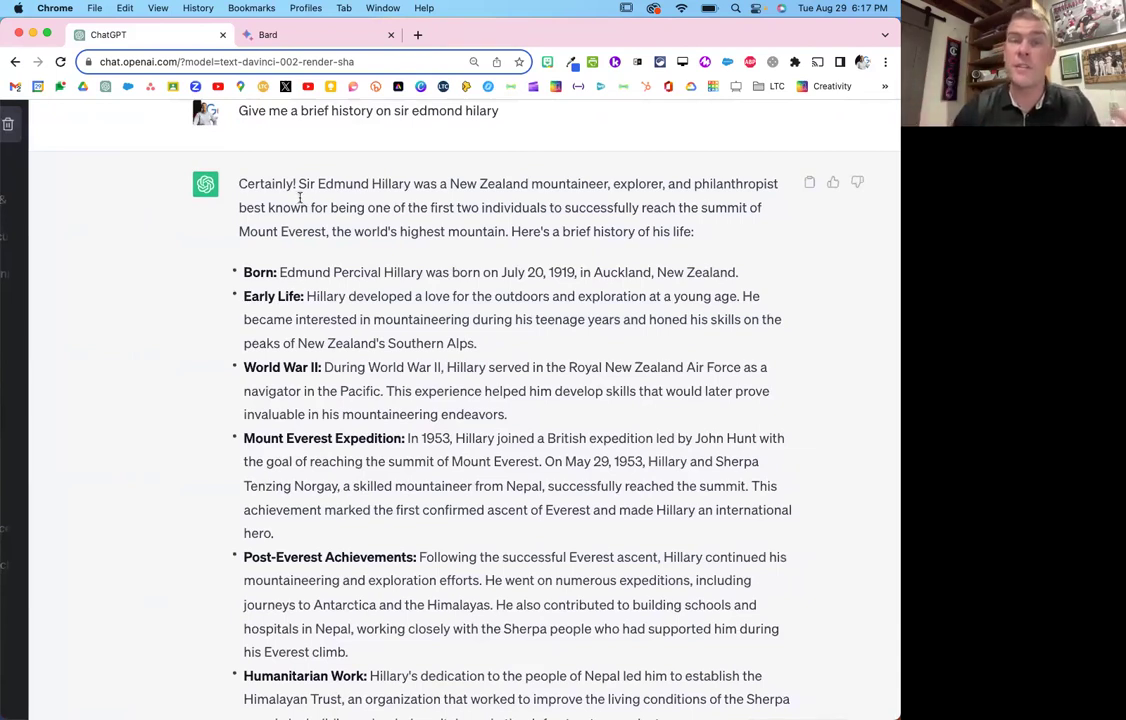
key(super+minus)
Switch to the AI in Education deck in Google Slides, present slide 7, "So What's the Big Deal with AI Now?", and exit the slideshow.
key(ctrl+Up)
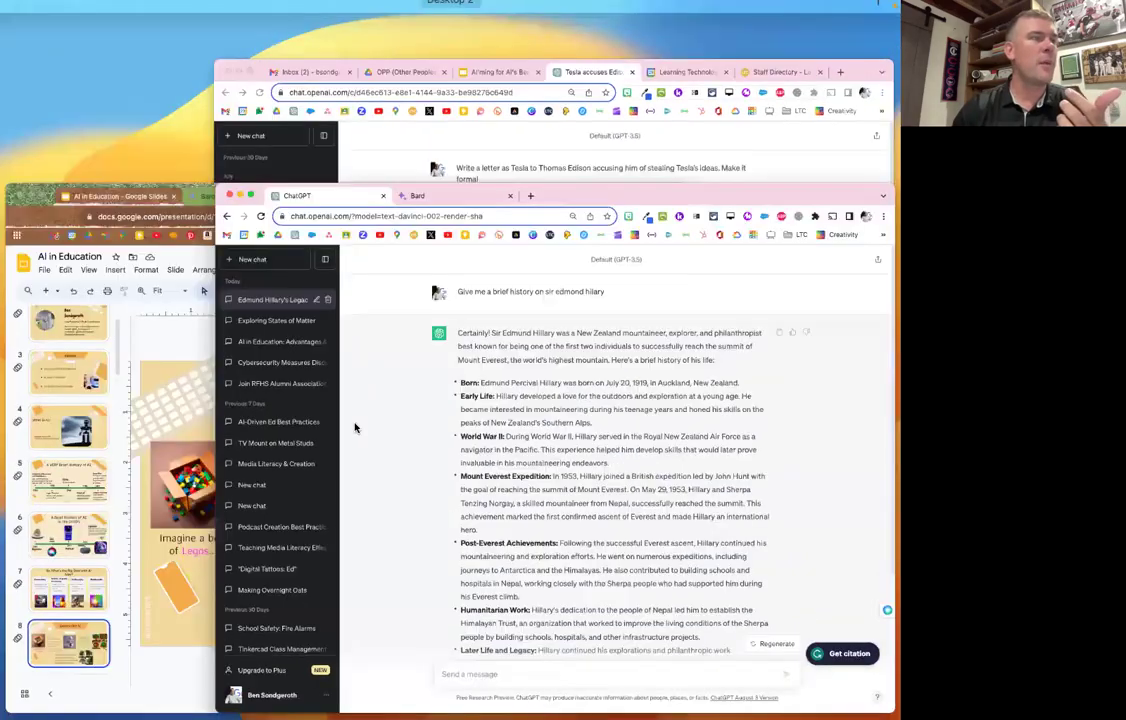
click(95, 438)
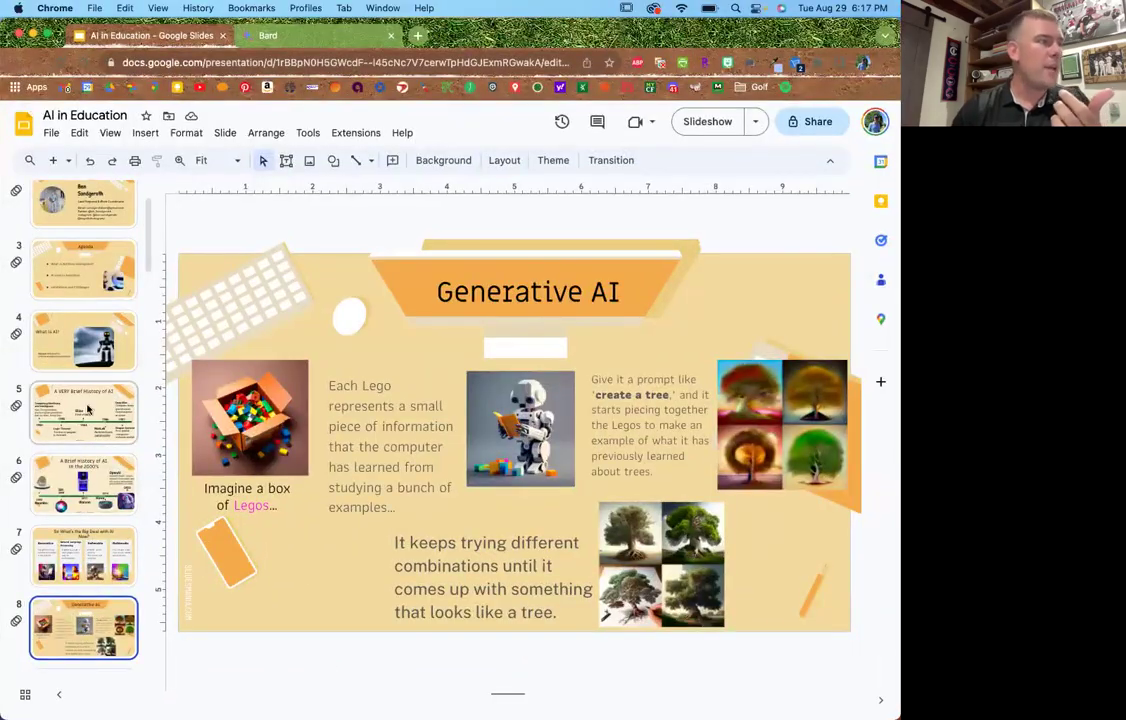
click(126, 540)
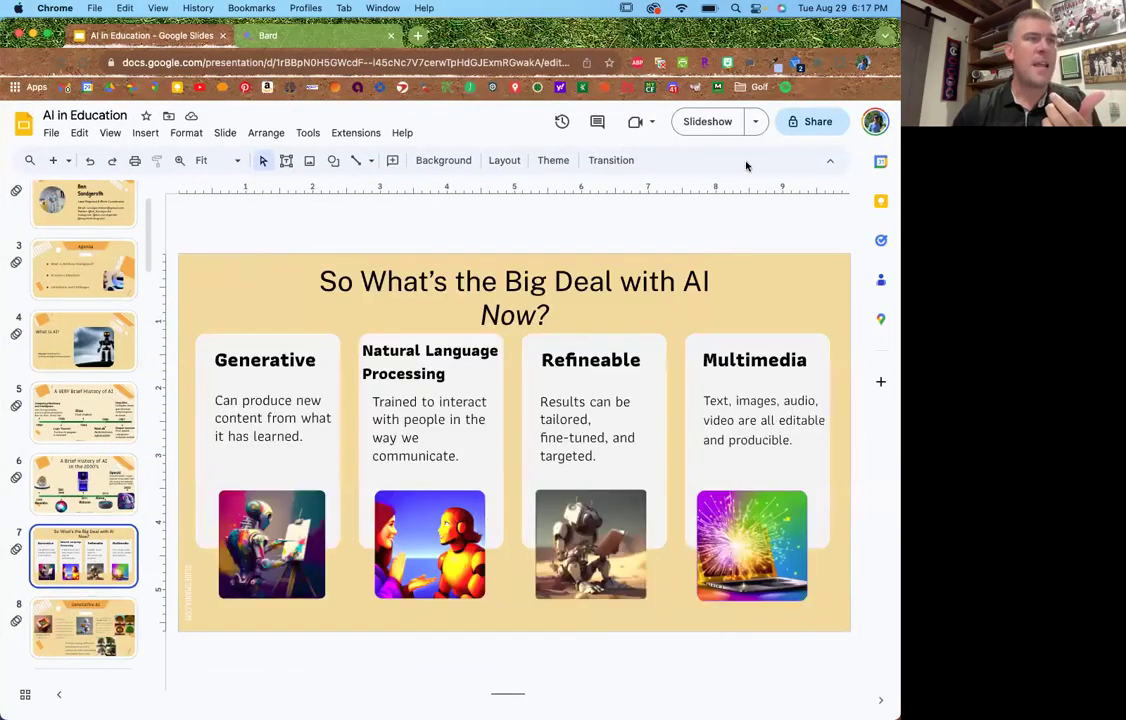
click(715, 121)
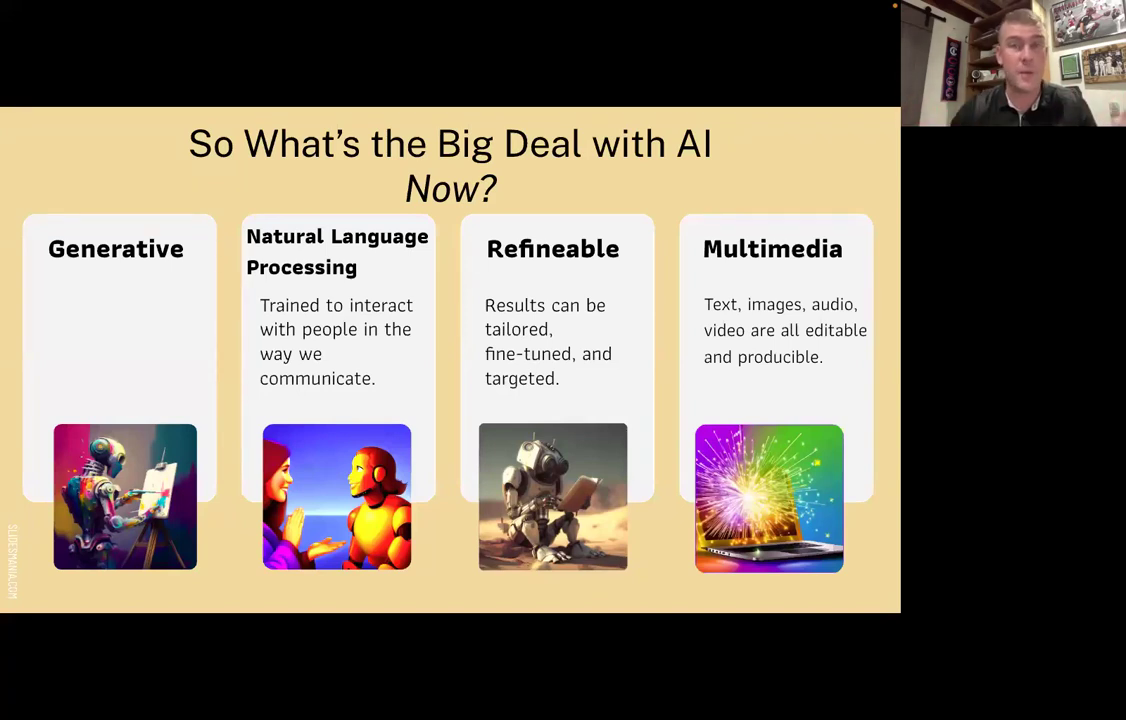
key(Escape)
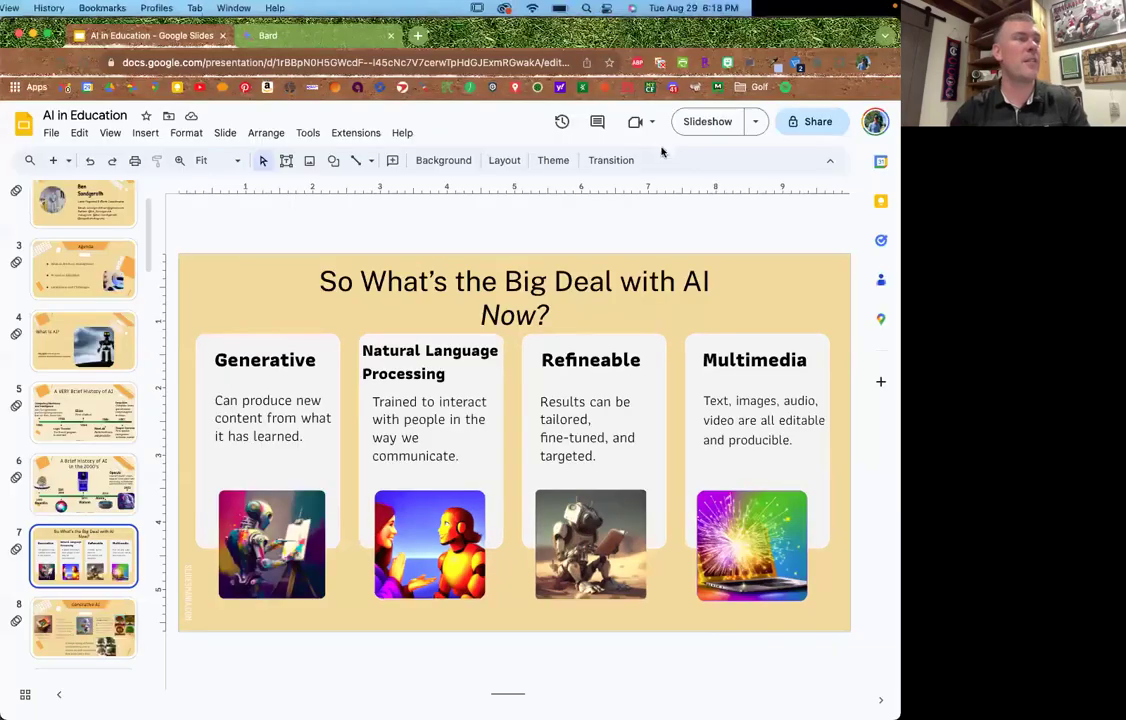
Switch back to the ChatGPT window containing the Edmund Hillary conversation and start a new chat.
key(ctrl+Up)
click(604, 281)
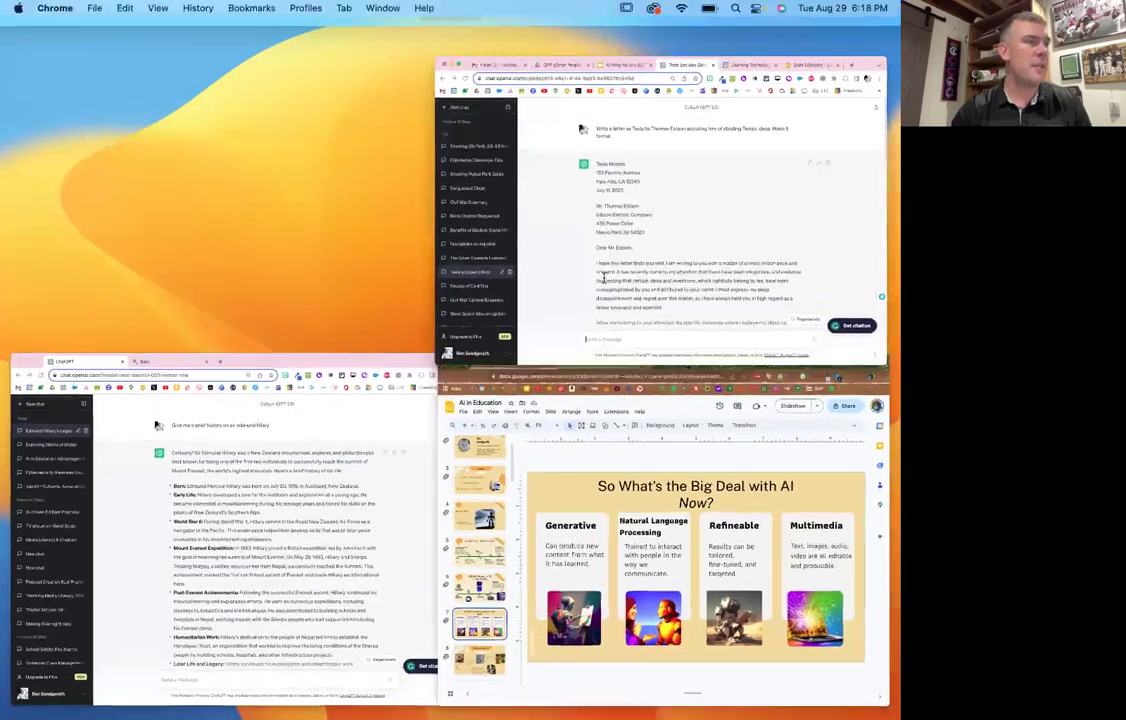
key(ctrl+Up)
click(271, 503)
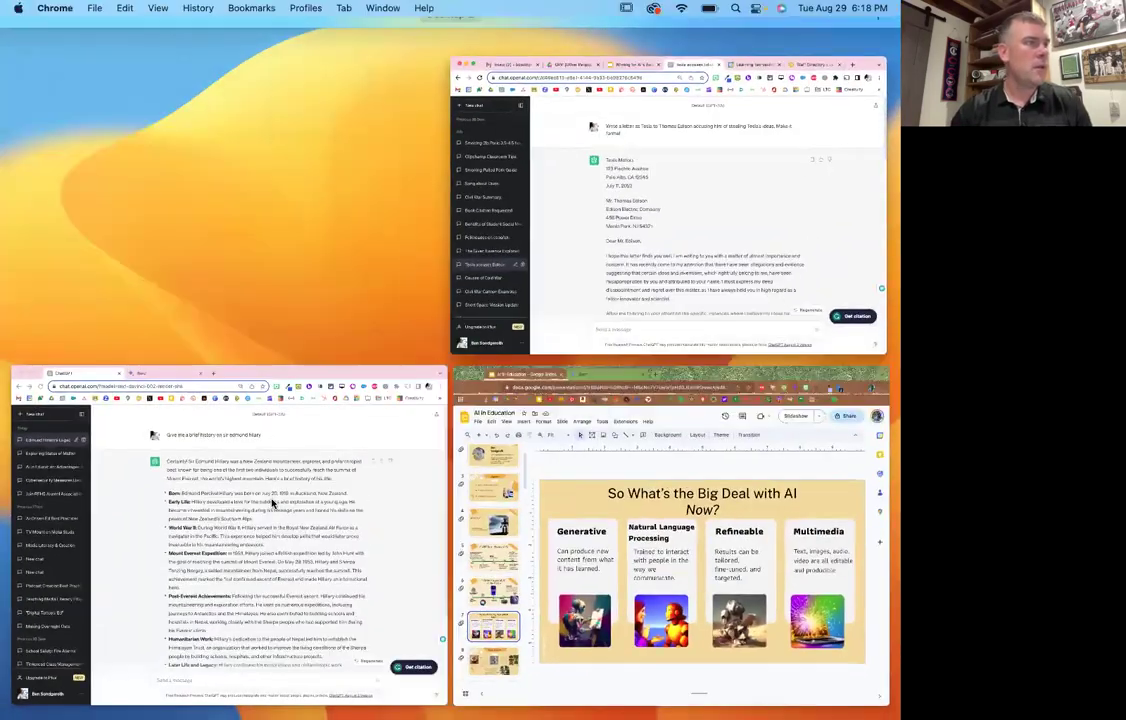
click(96, 127)
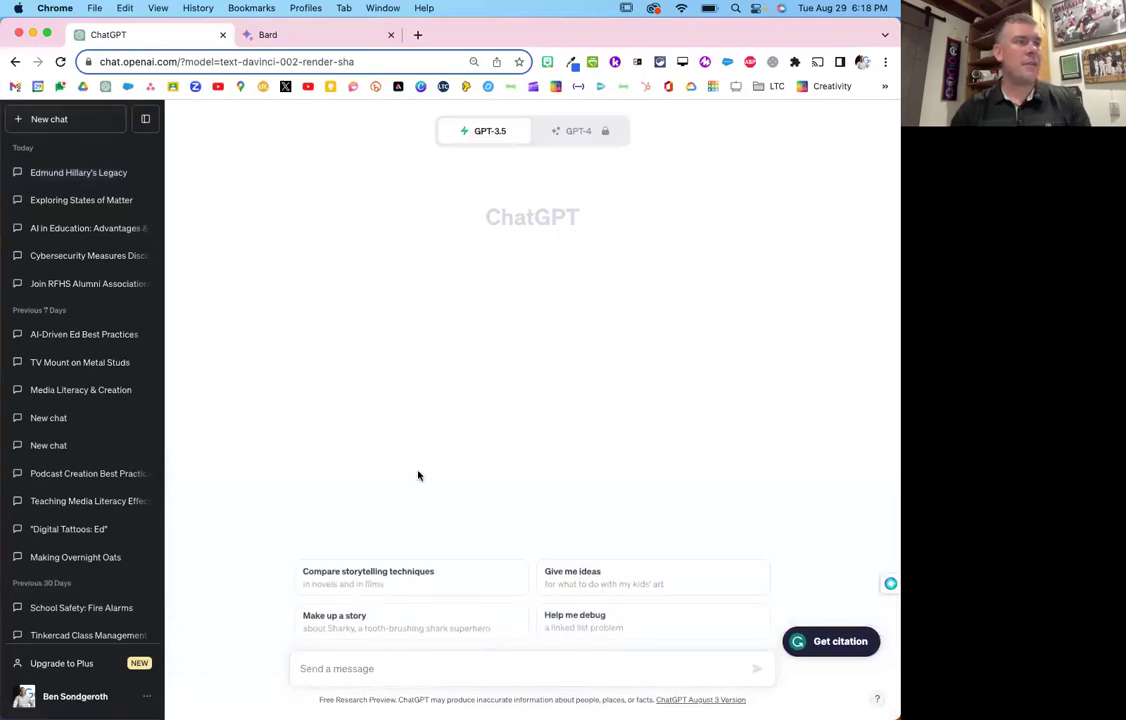
Send ChatGPT the prompt "I am having a bad day, what are some things that might cheer me up?".
text(I am havin)
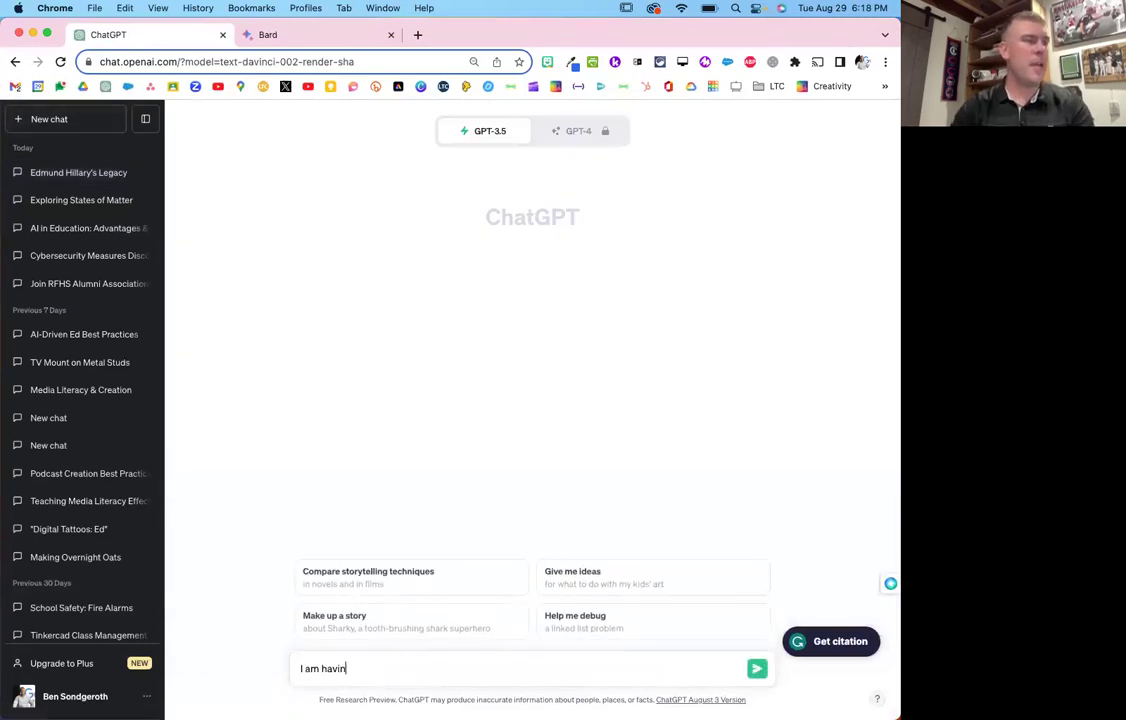
text(g a bad day, wh)
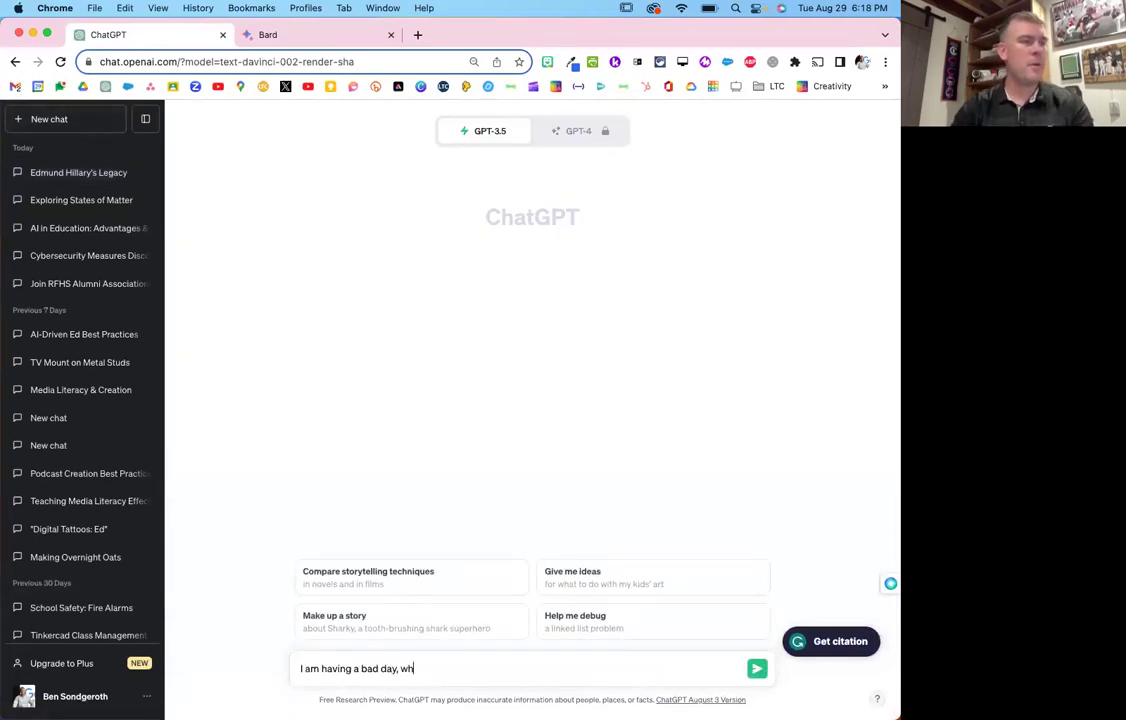
text(at are some things that might cheer me up?)
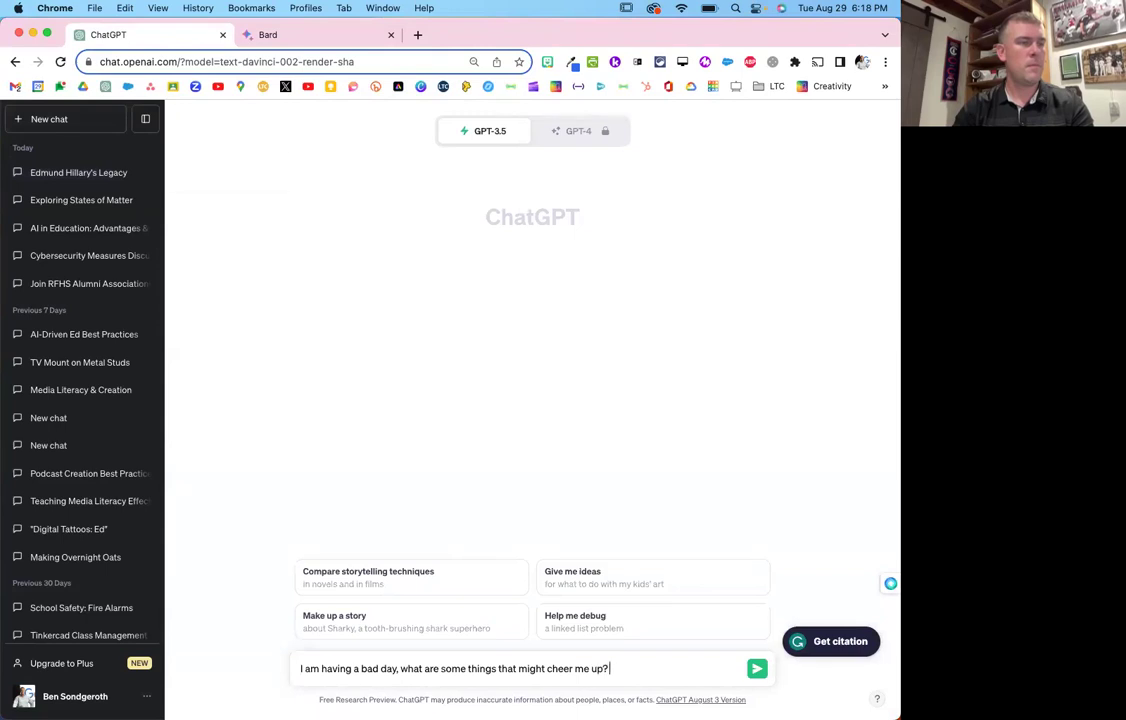
key(Return)
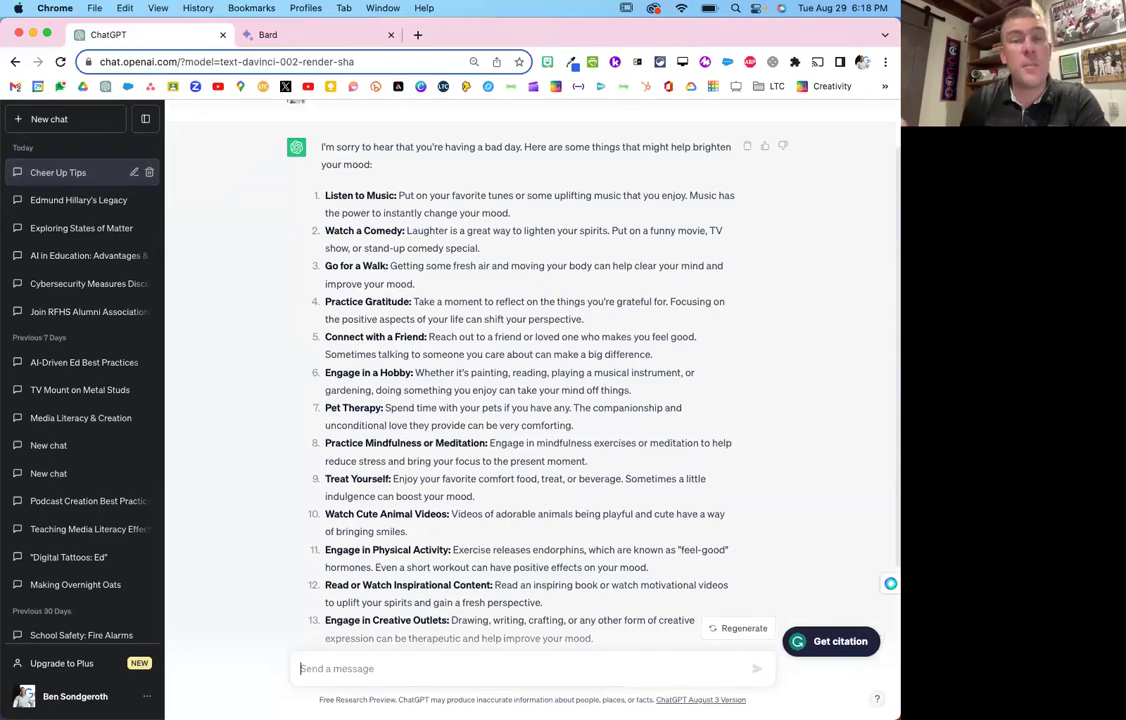
Switch to the AI in Education deck in Google Slides and start its slideshow.
key(ctrl+Up)
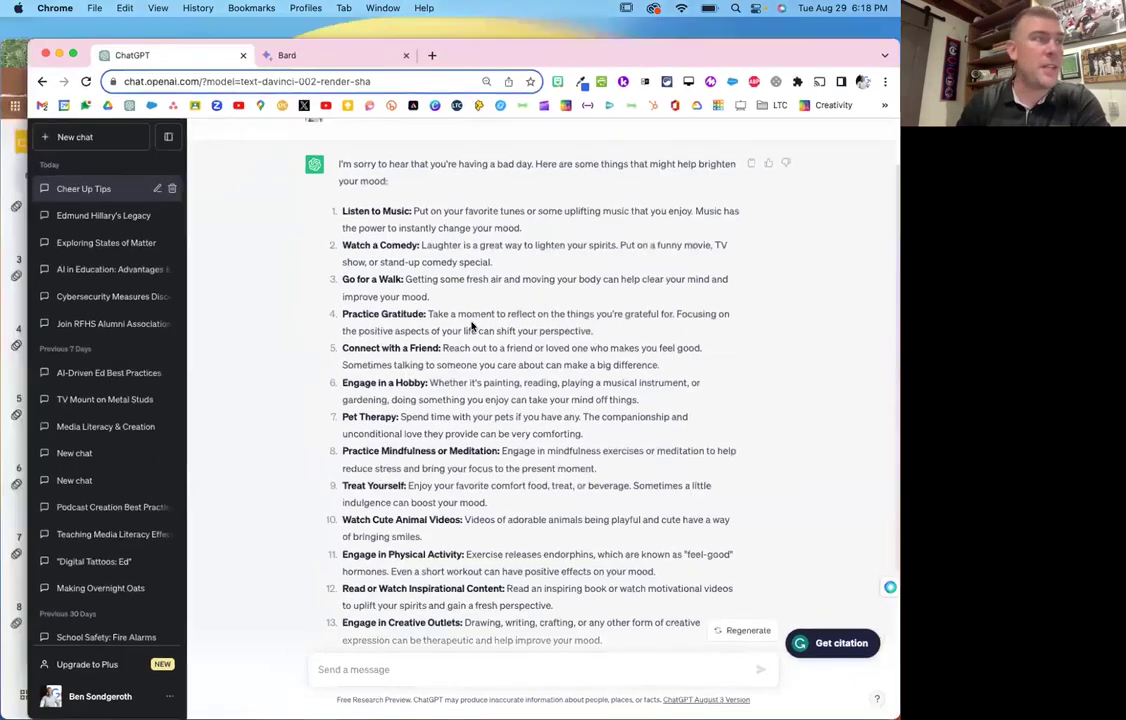
click(390, 460)
click(707, 122)
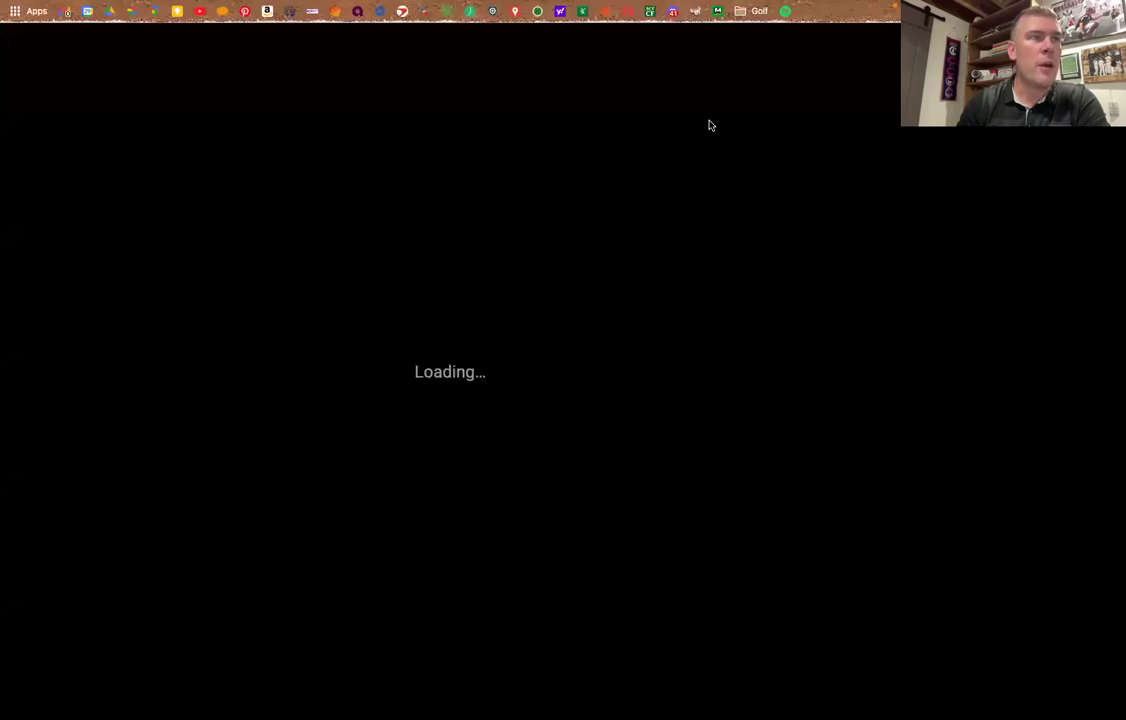
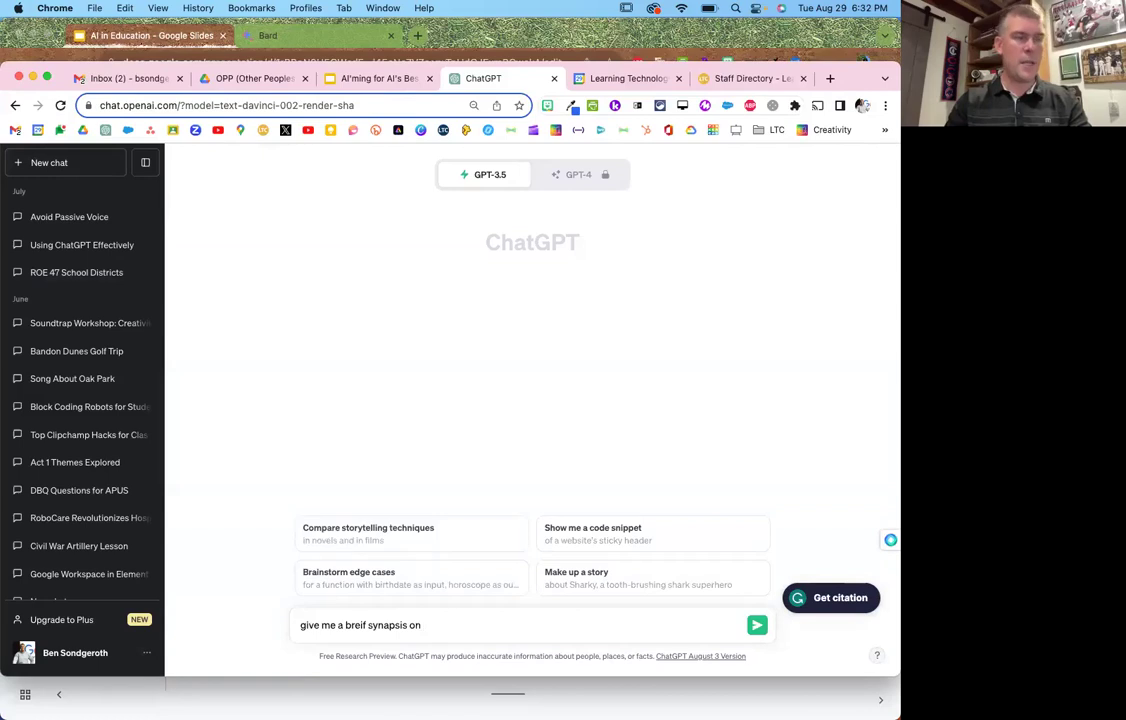
Complete and send the ChatGPT prompt "give me a breif synapsis on Angels and Demons by Dan Brown".
text(ons by Dan Brown)
key(Return)
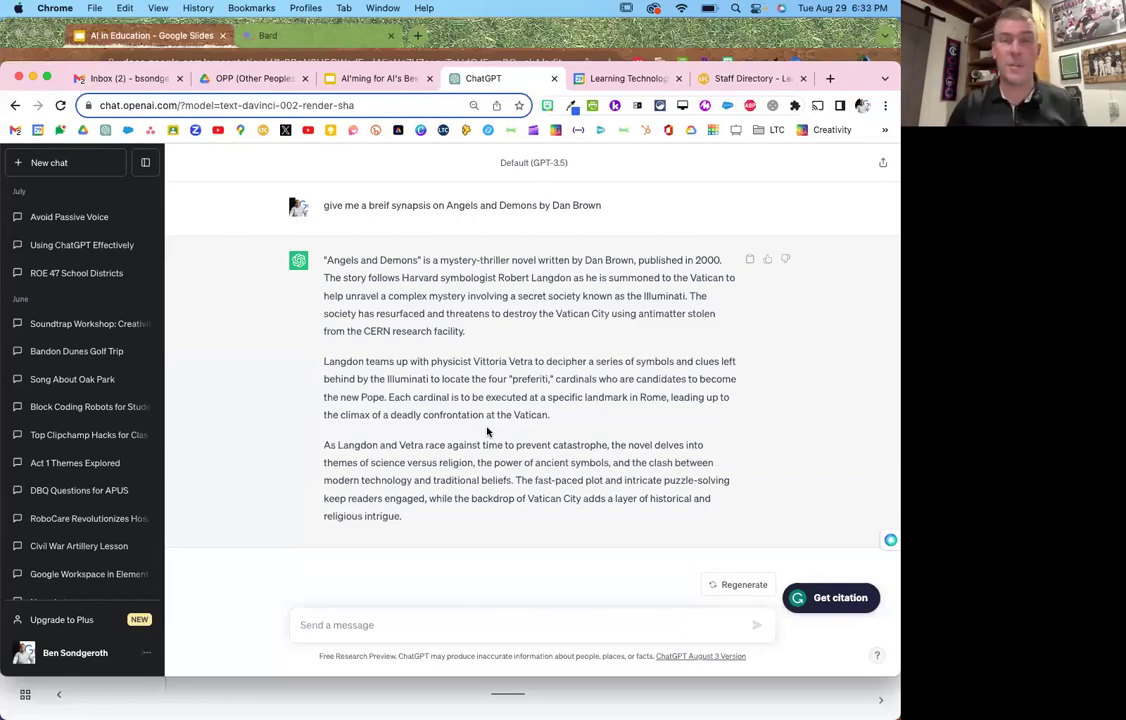
Send the follow-up prompt "give me a chapter by chapter summary" in the Angels and Demons conversation.
text(give)
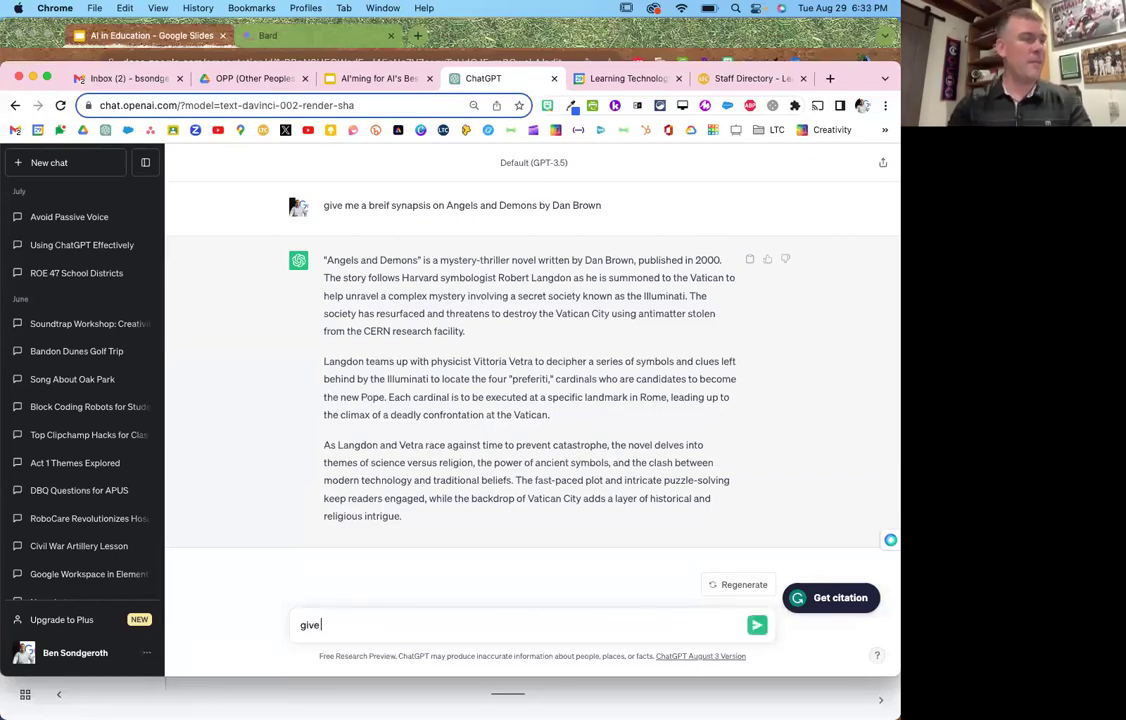
text( me a chapter by)
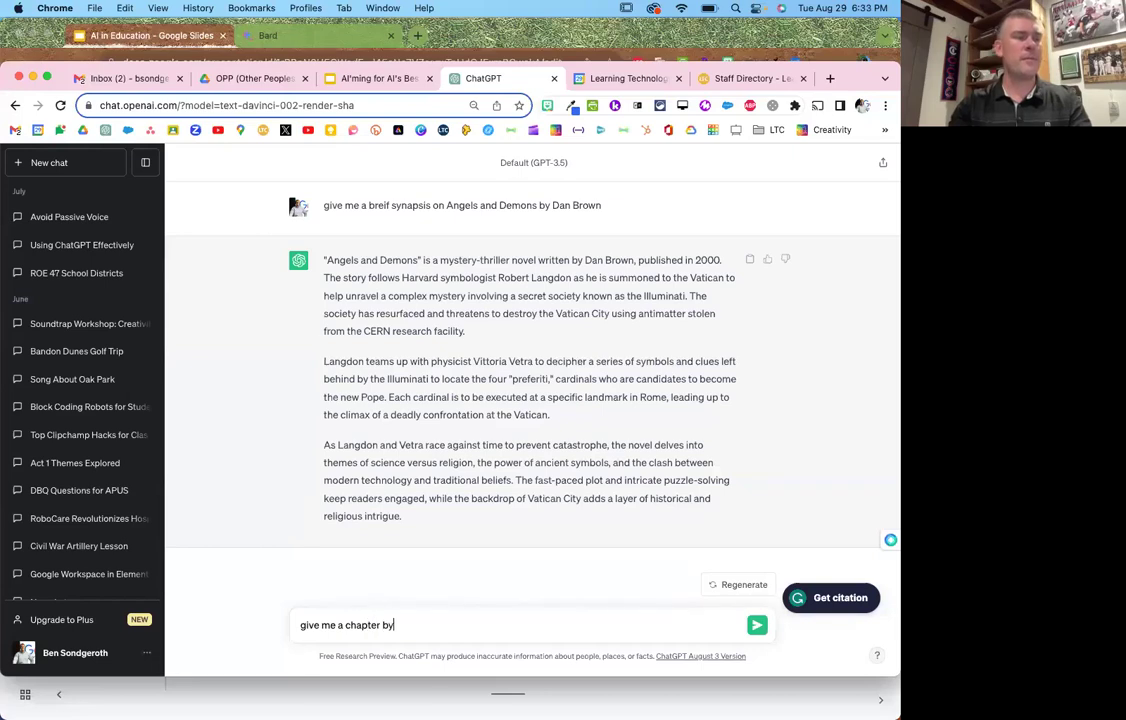
text( chapter summary)
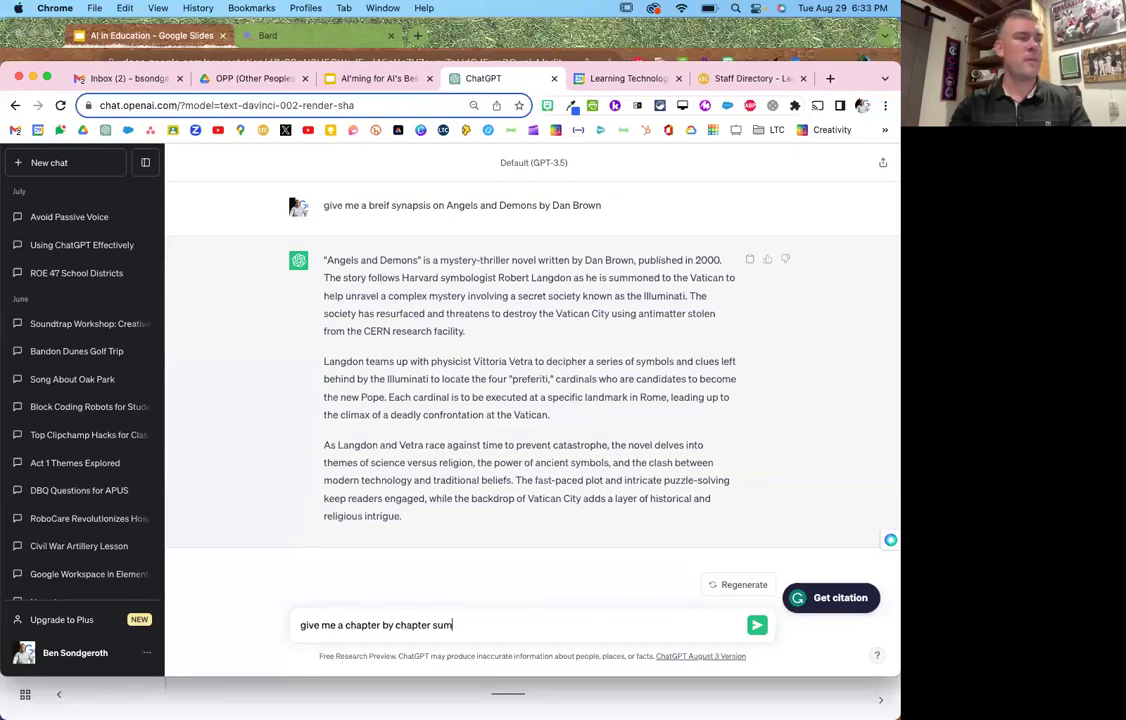
key(Return)
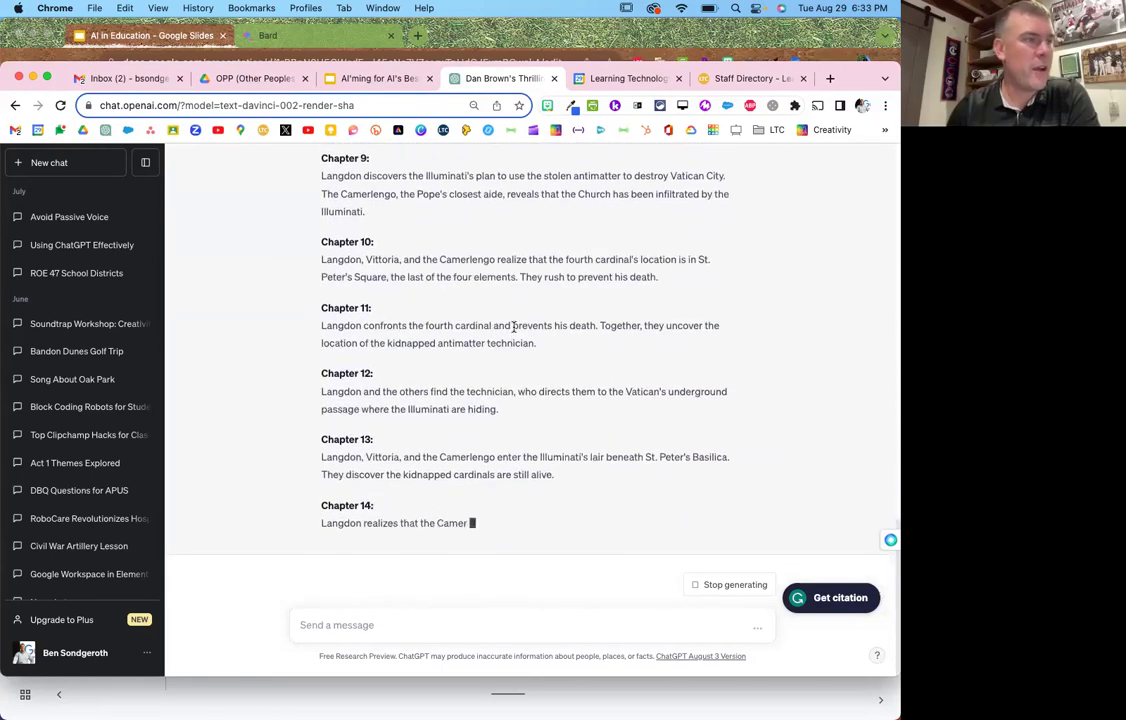
Stop generating the chapter summary and send the prompt "can you give me chapter 1 of the book".
click(719, 586)
text(can you )
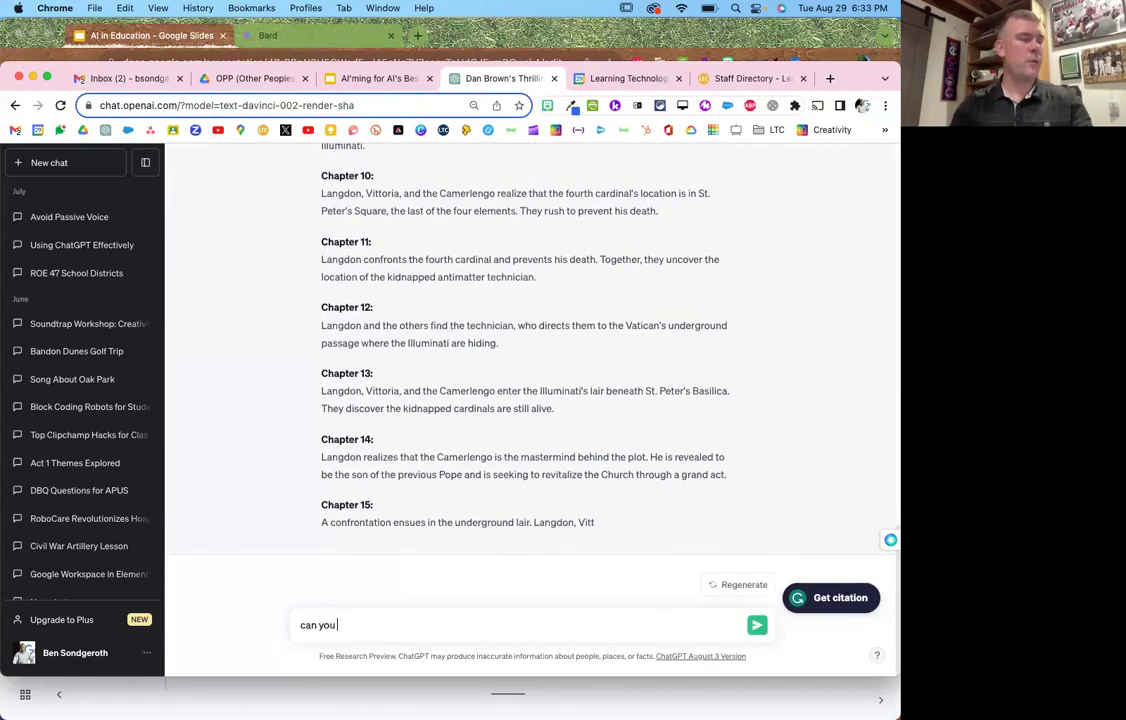
text(give me chapter 1 of the book)
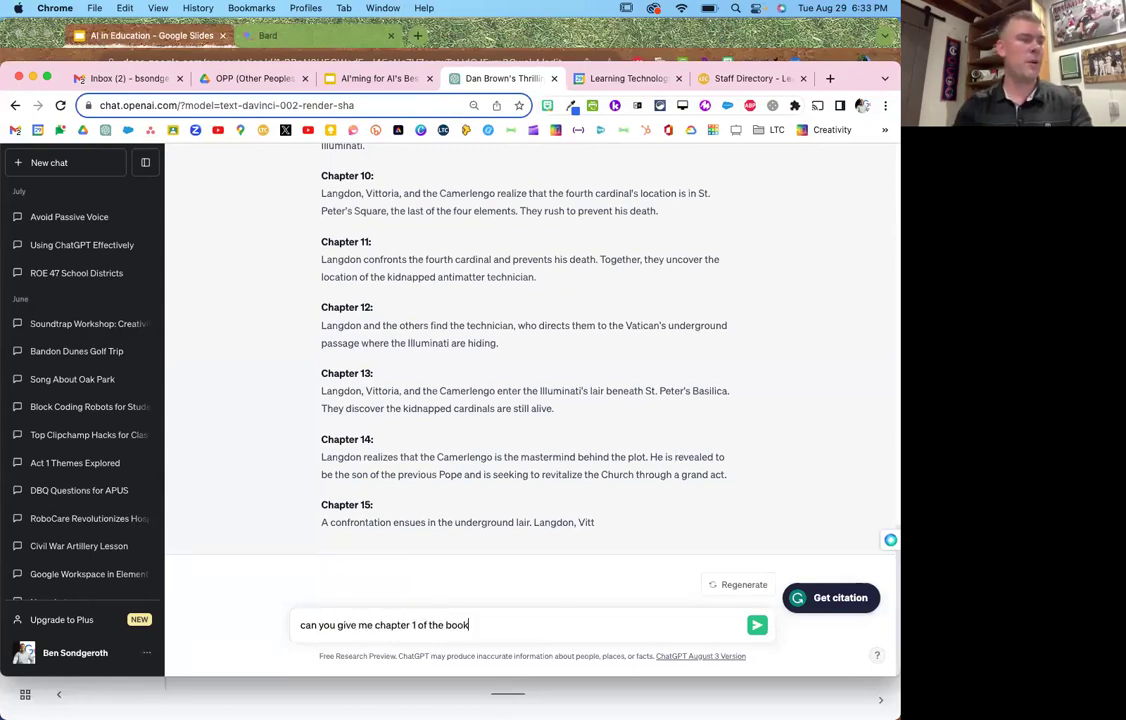
key(Return)
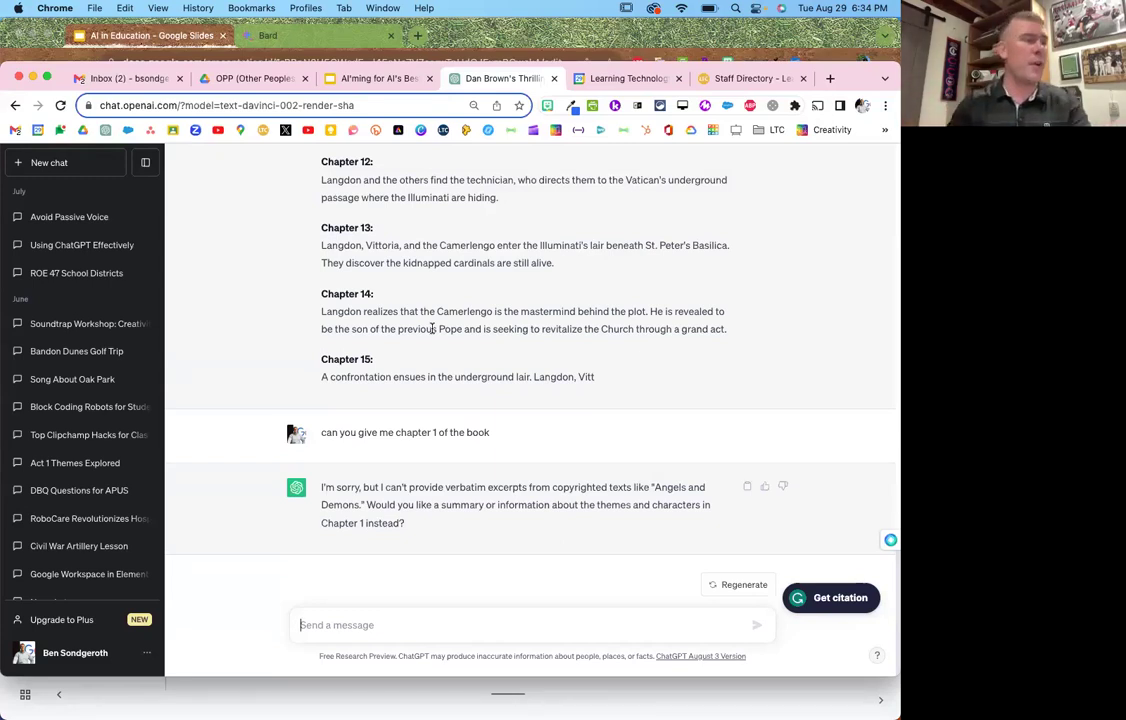
Send the prompt "give me a study guide for a 11th grade literature student who is reading this book for class".
text(giv eme)
key(BackSpace)
key(BackSpace)
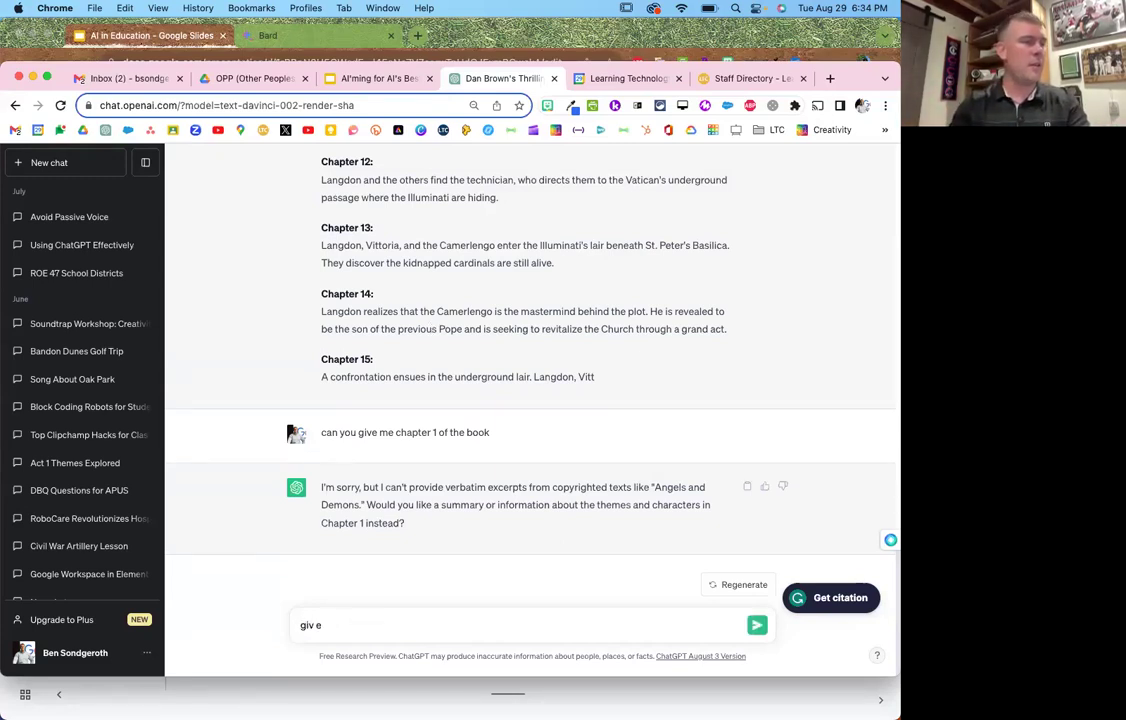
text(me a study)
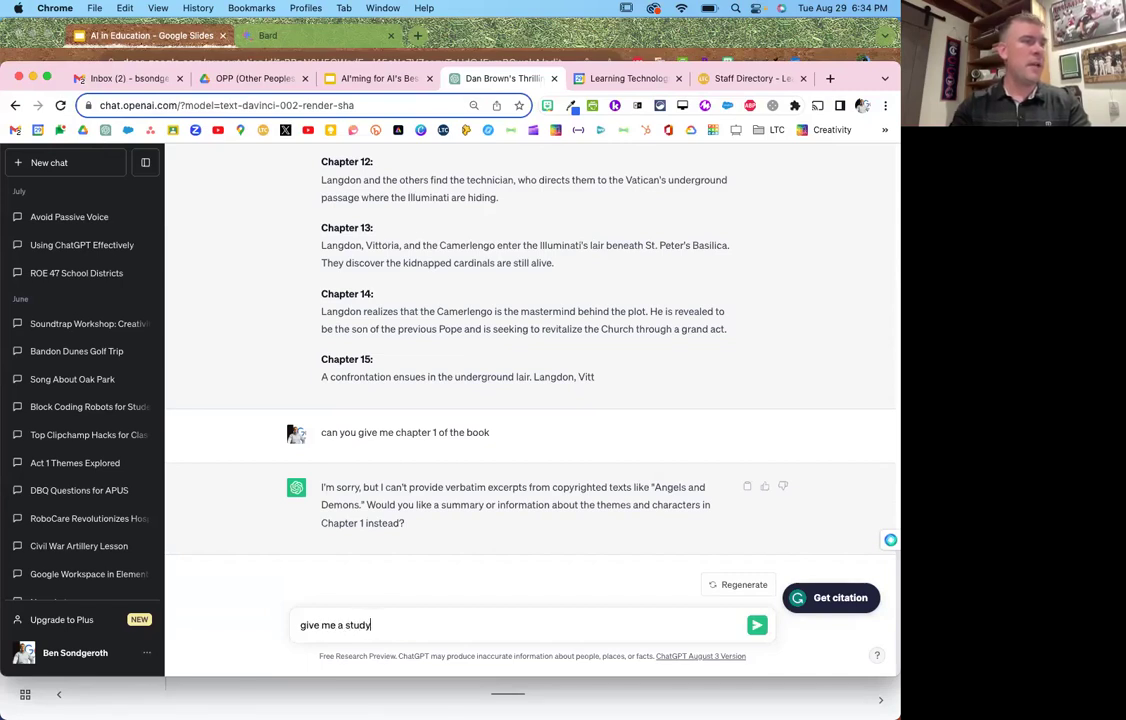
text( guide for a 11th gradt literature student who is )
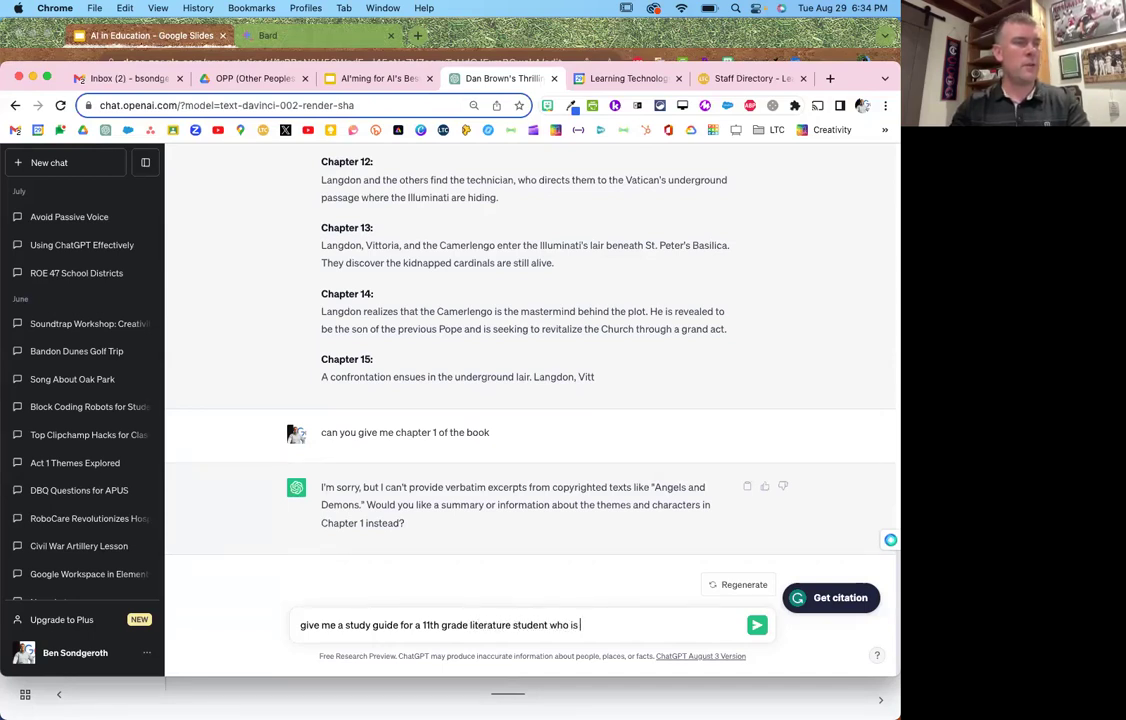
text(reading this book )
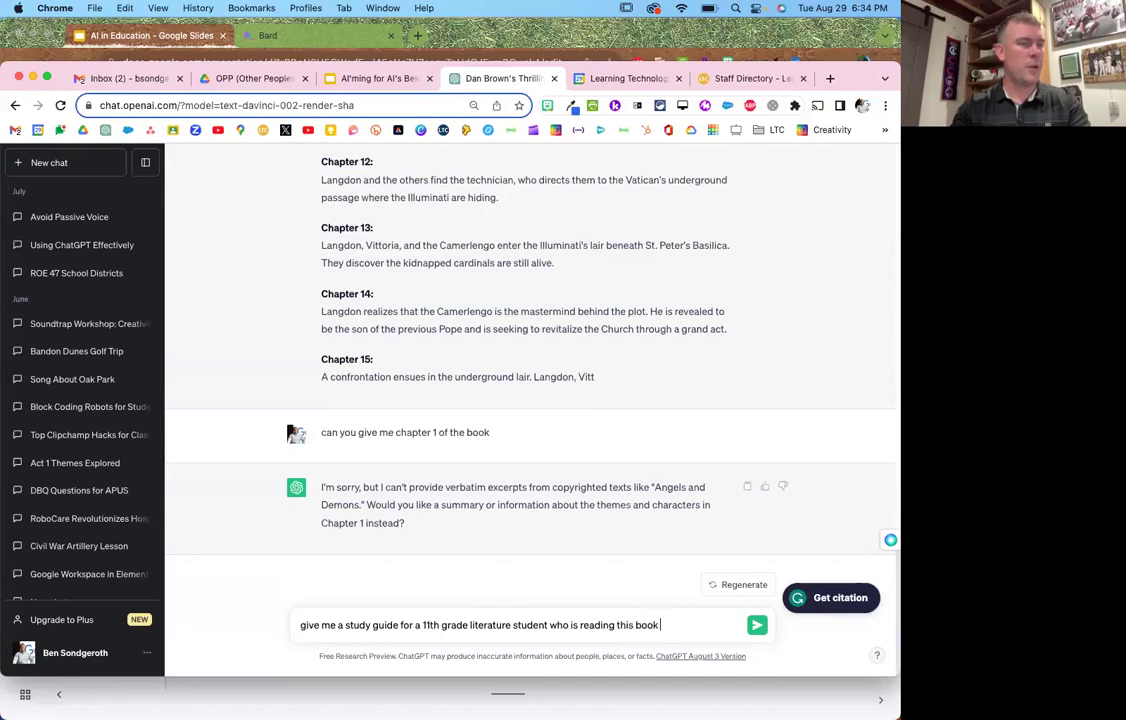
text(for class)
key(Return)
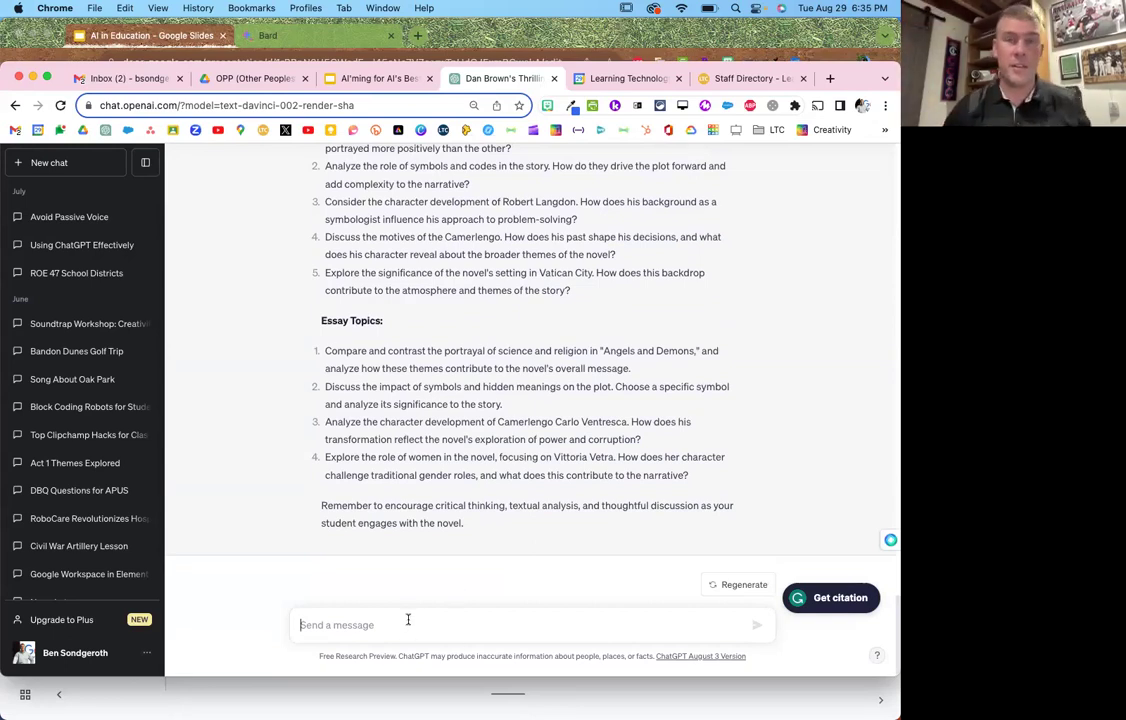
Start a new chat and send "I need a study guide for chapter 1-5 of Tom Saywer and Huck Finn for a 10th grade student".
click(48, 162)
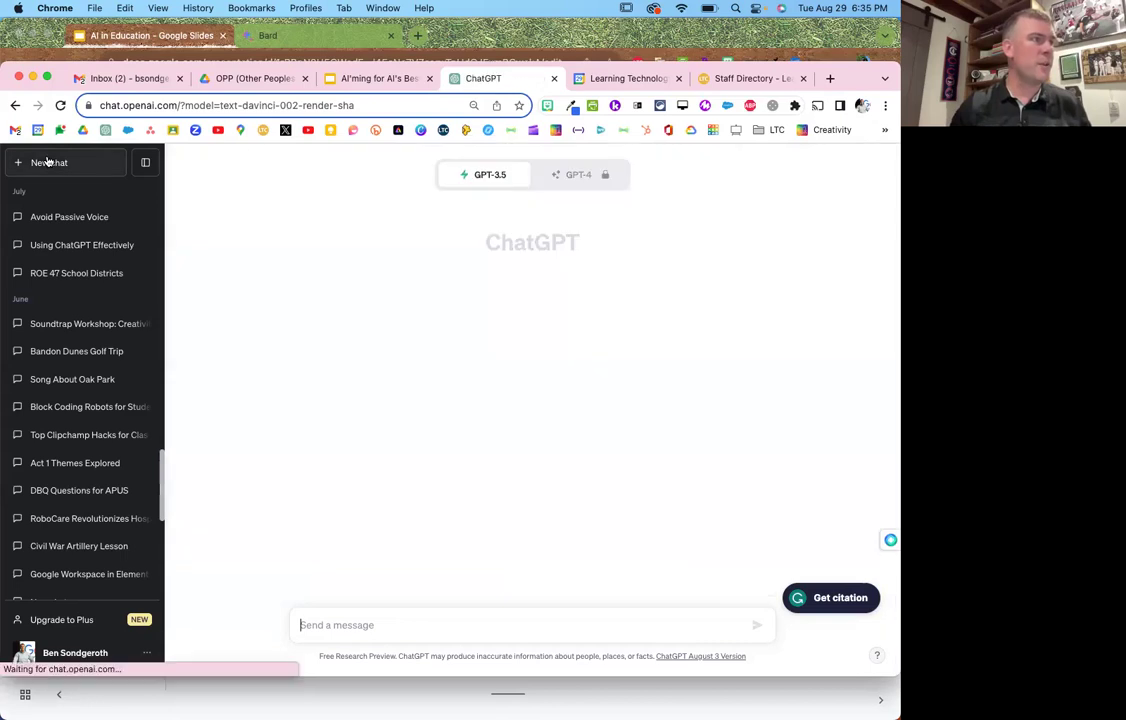
text(Th)
key(BackSpace)
key(BackSpace)
text(I need a study guide for chapter 1-5)
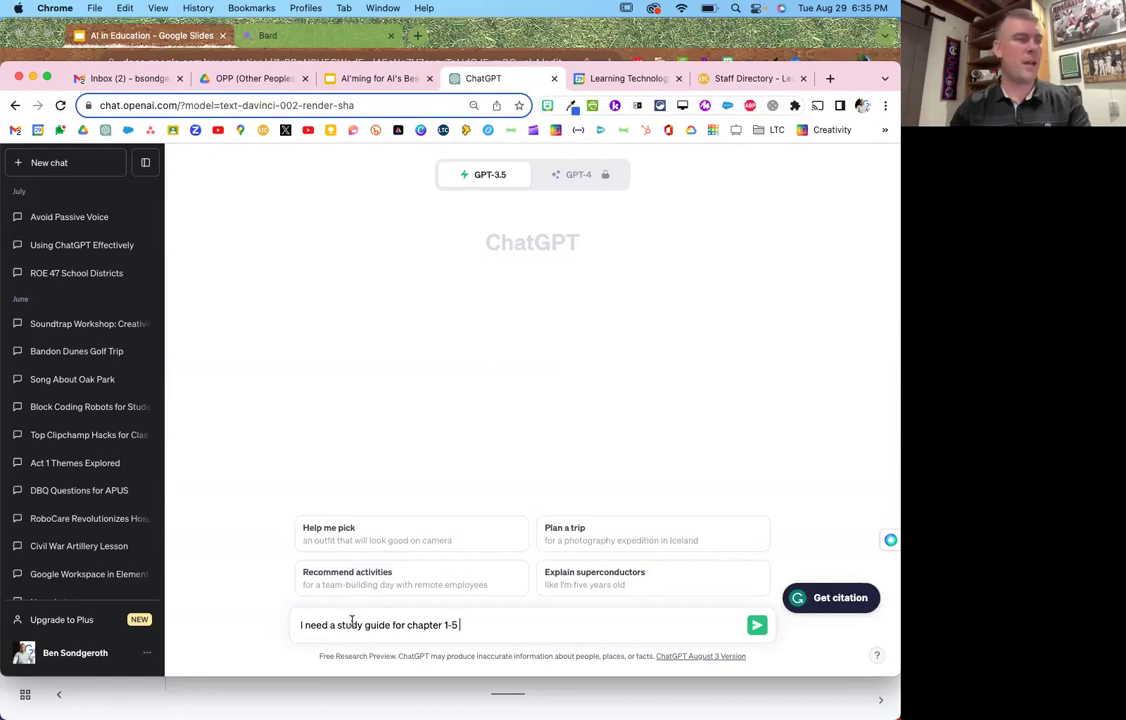
text( of Tom )
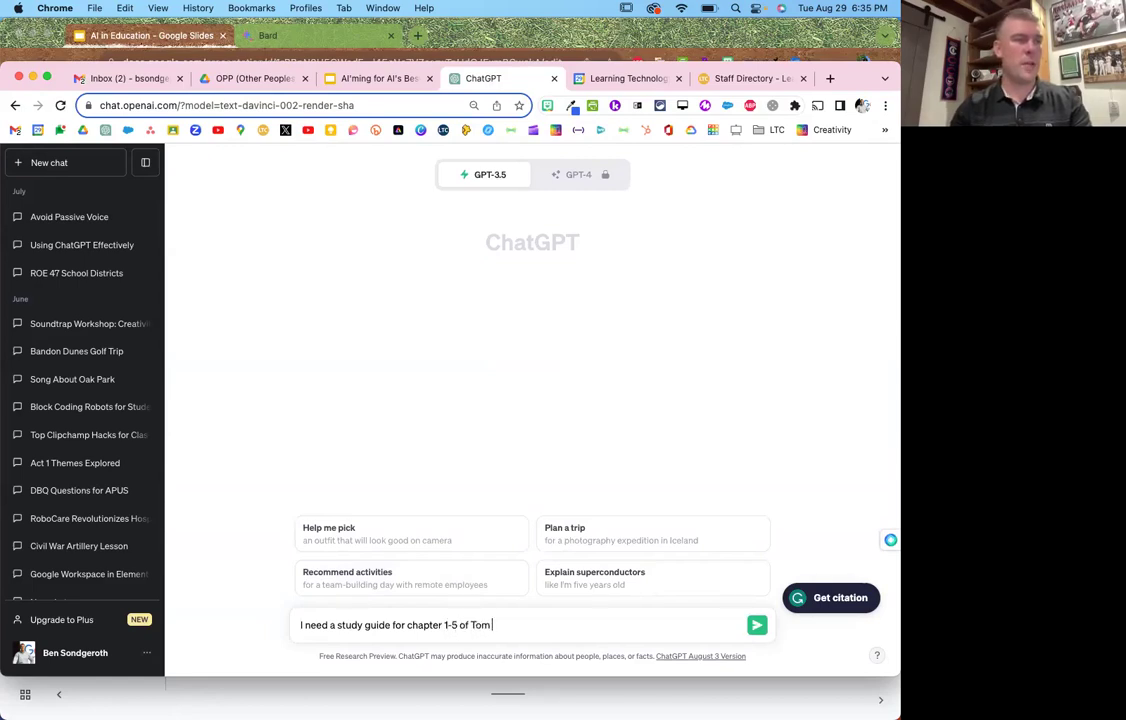
text(Sayer)
key(BackSpace)
key(BackSpace)
text(wer and Huck)
text( Finn for a)
text( 10th)
text( gre)
text(de student)
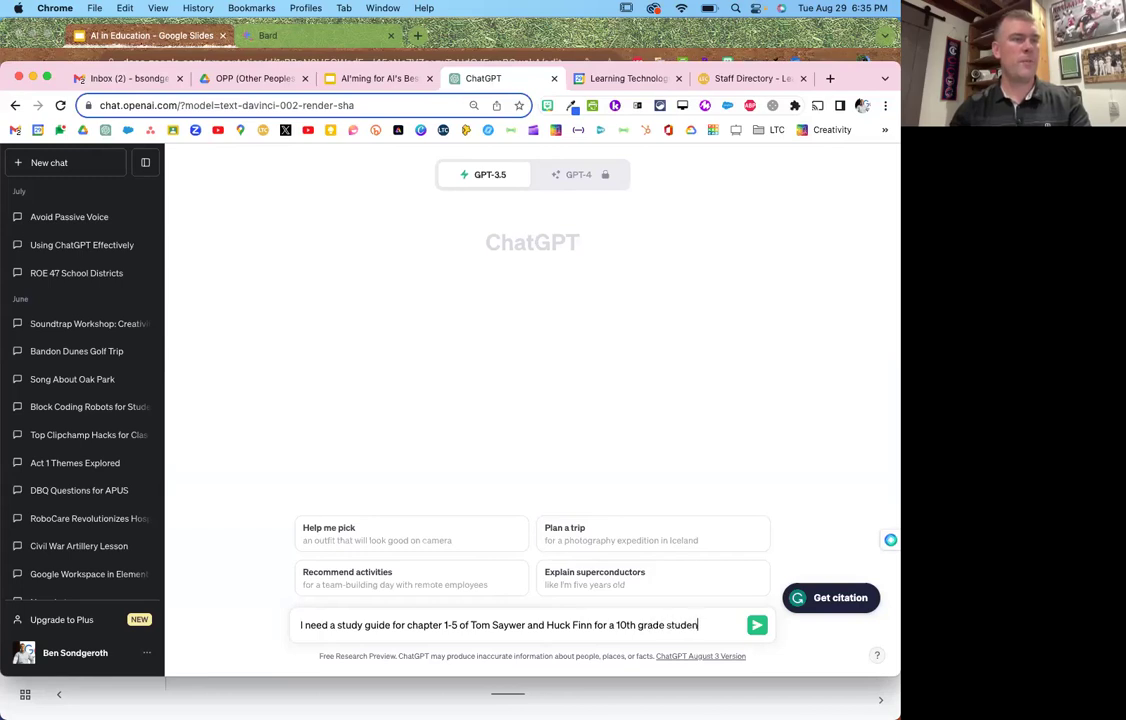
key(Return)
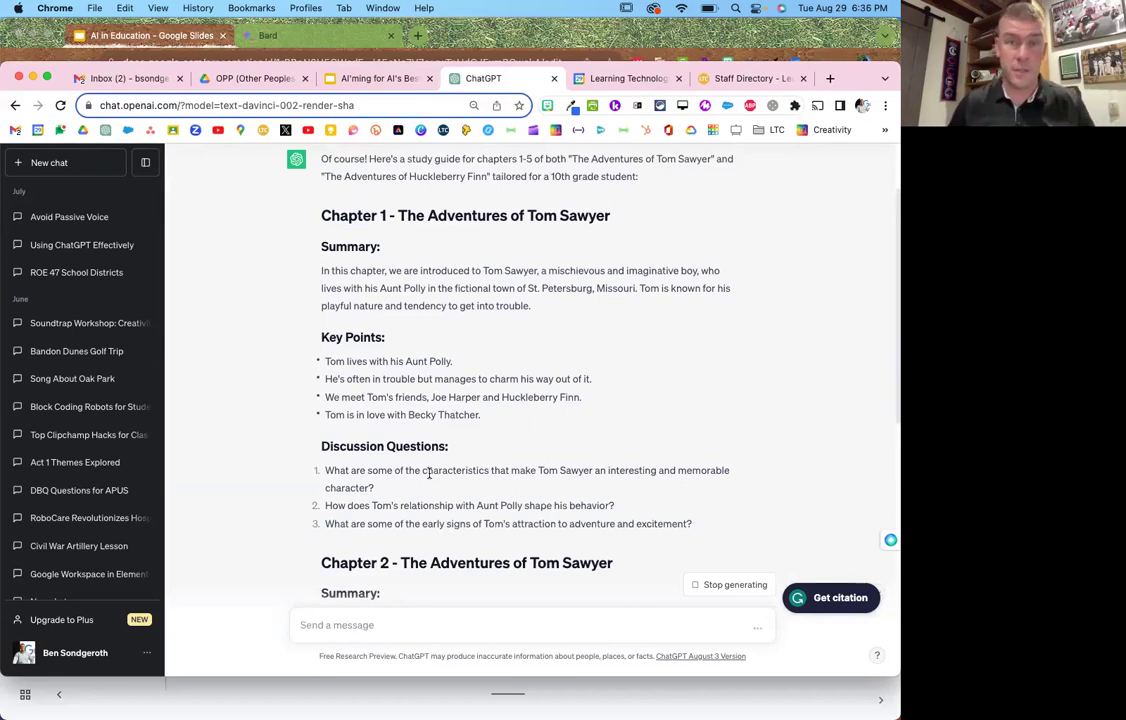
Stop generating the study guide and send "Can you rewrite that for a student that reads at a 7th grade level?".
scroll(403, 350, down, 15)
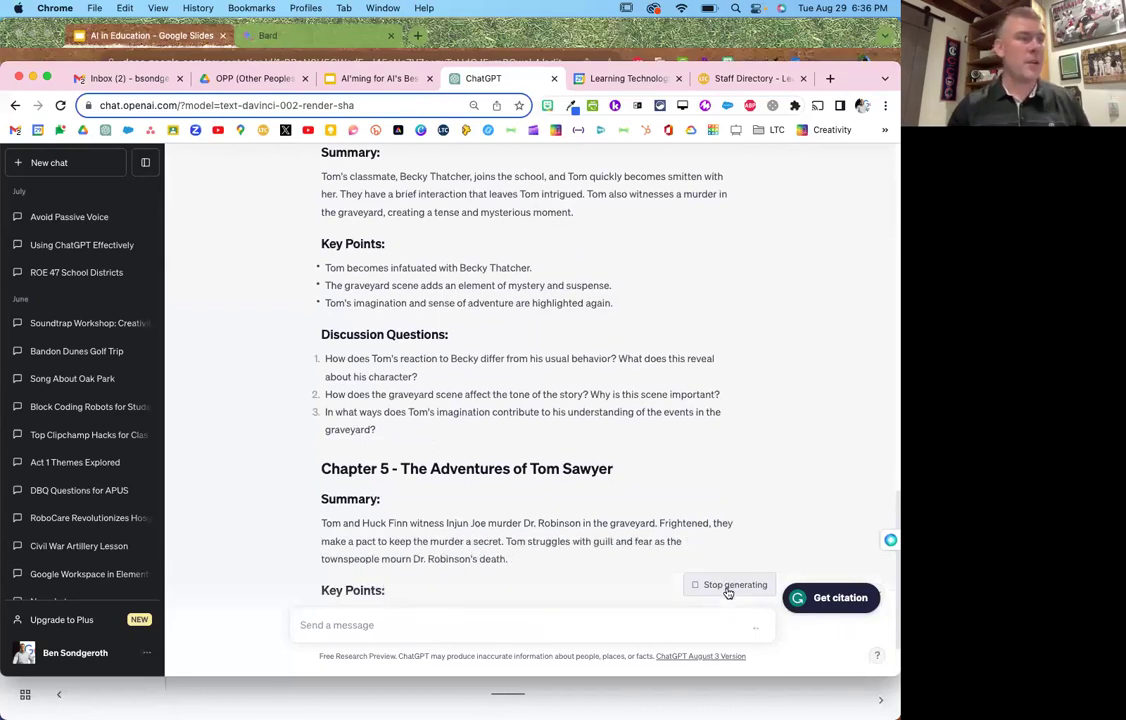
click(728, 588)
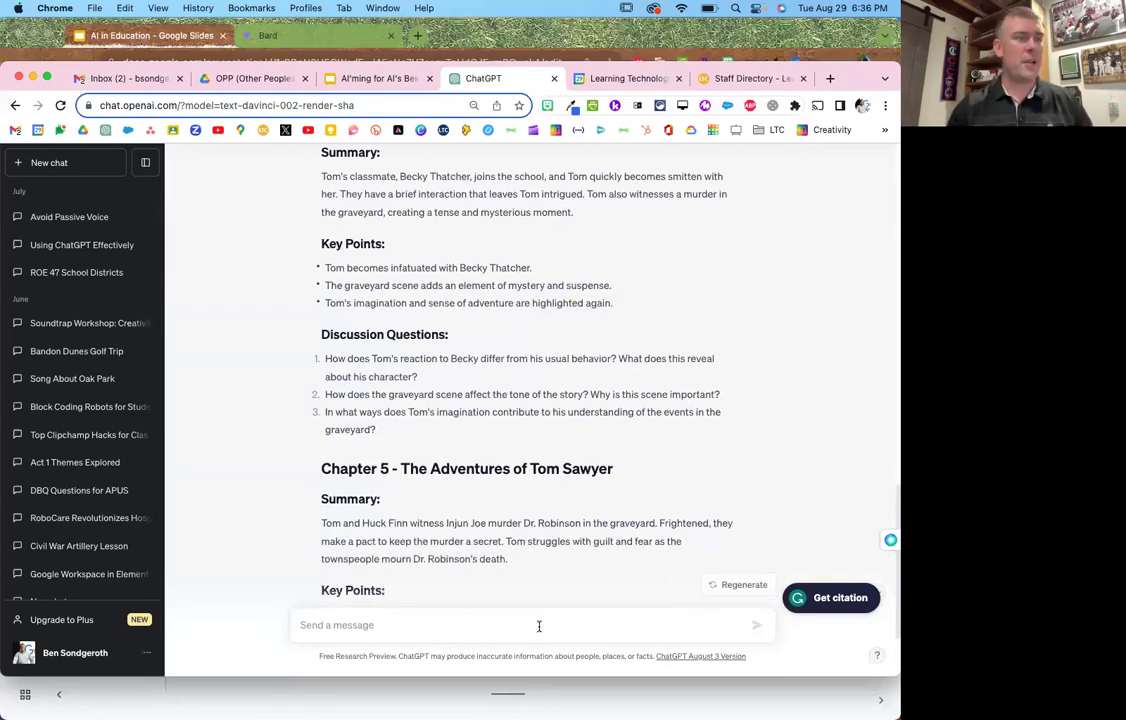
text(Can)
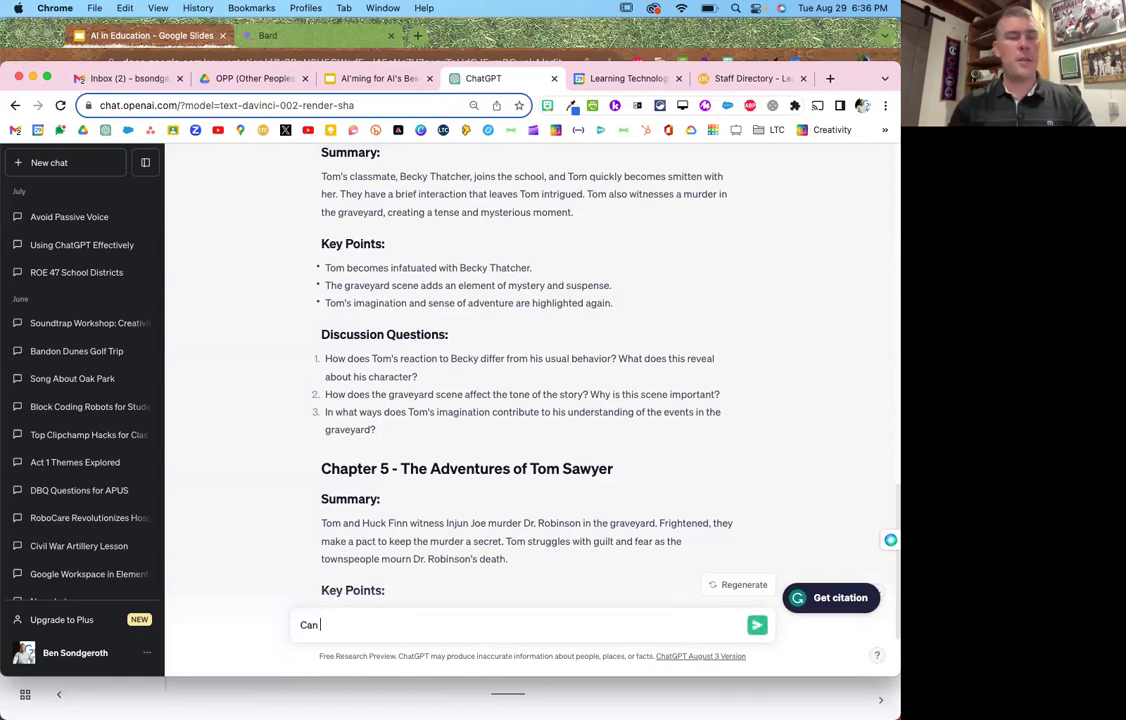
text( you rewrite that )
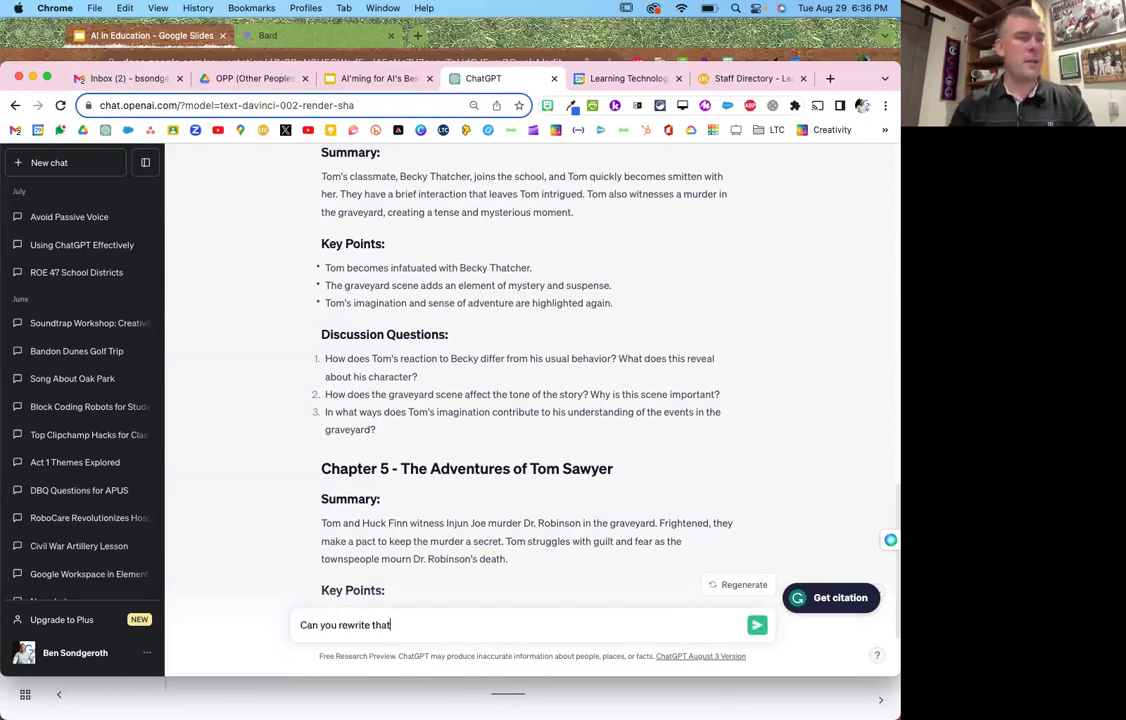
text(at)
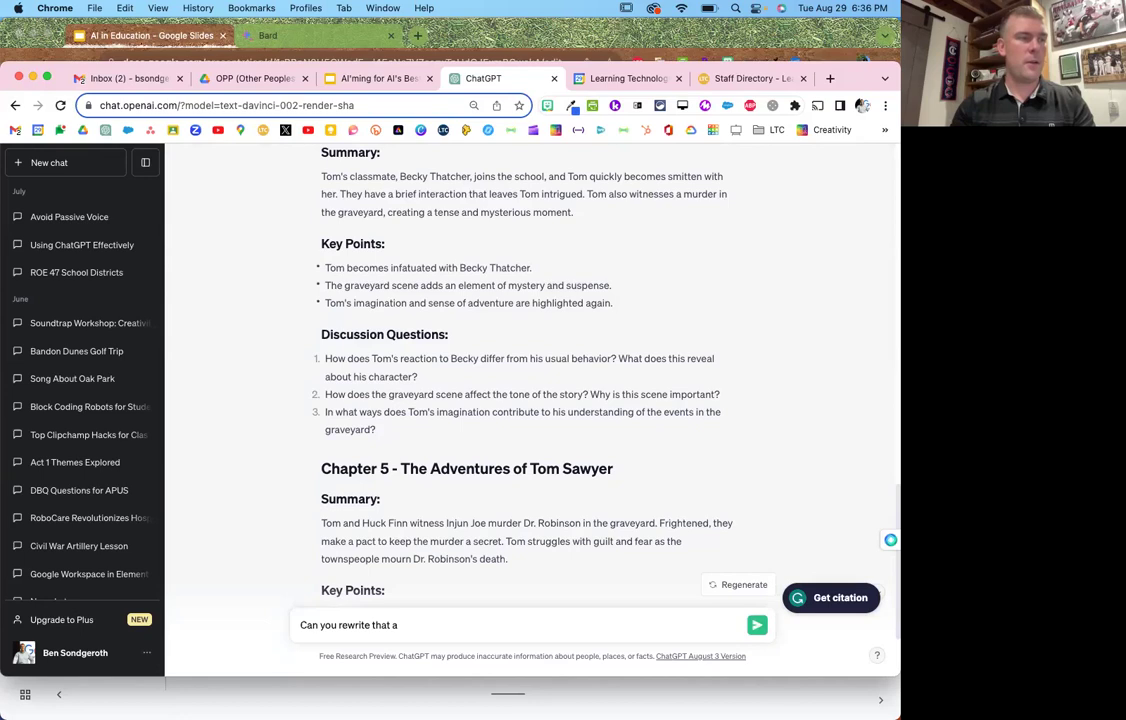
text( fora)
key(BackSpace)
text(a student that reads at a 7th)
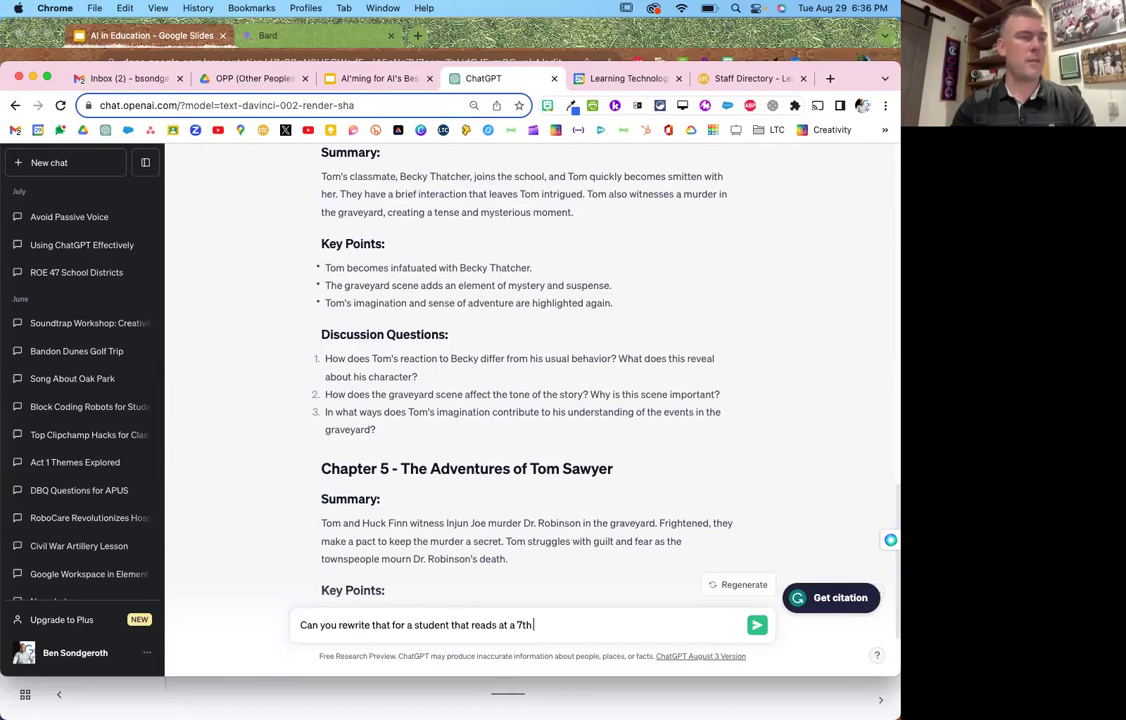
text( grade leve)
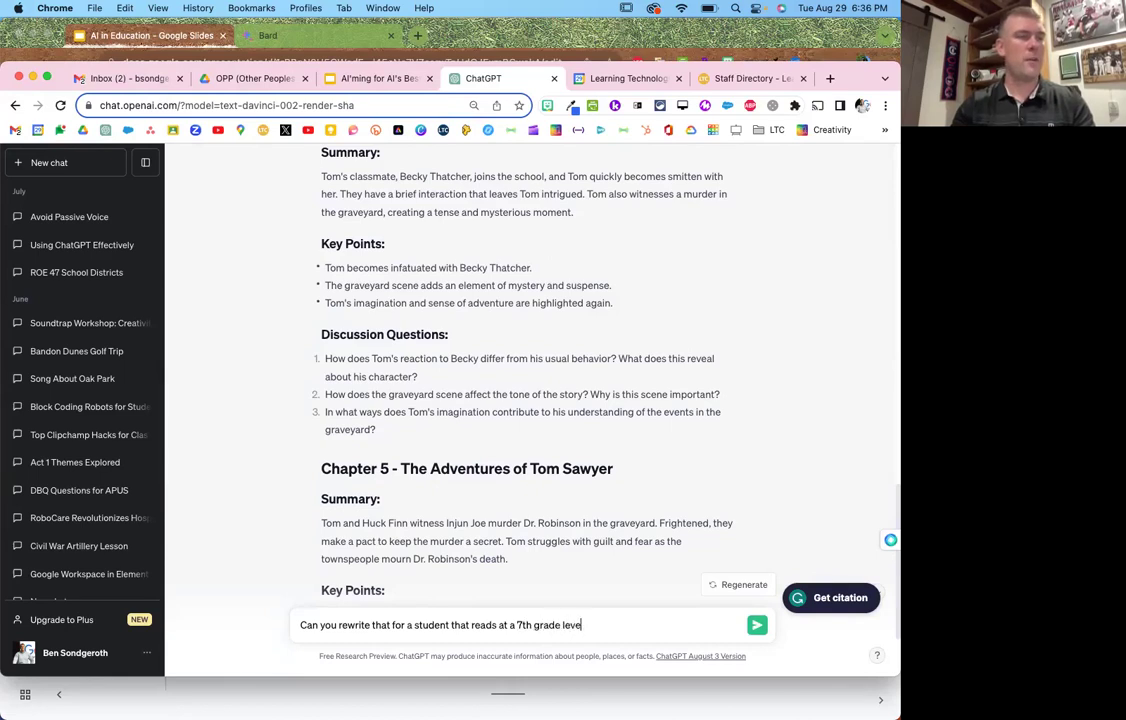
text(l?)
key(Return)
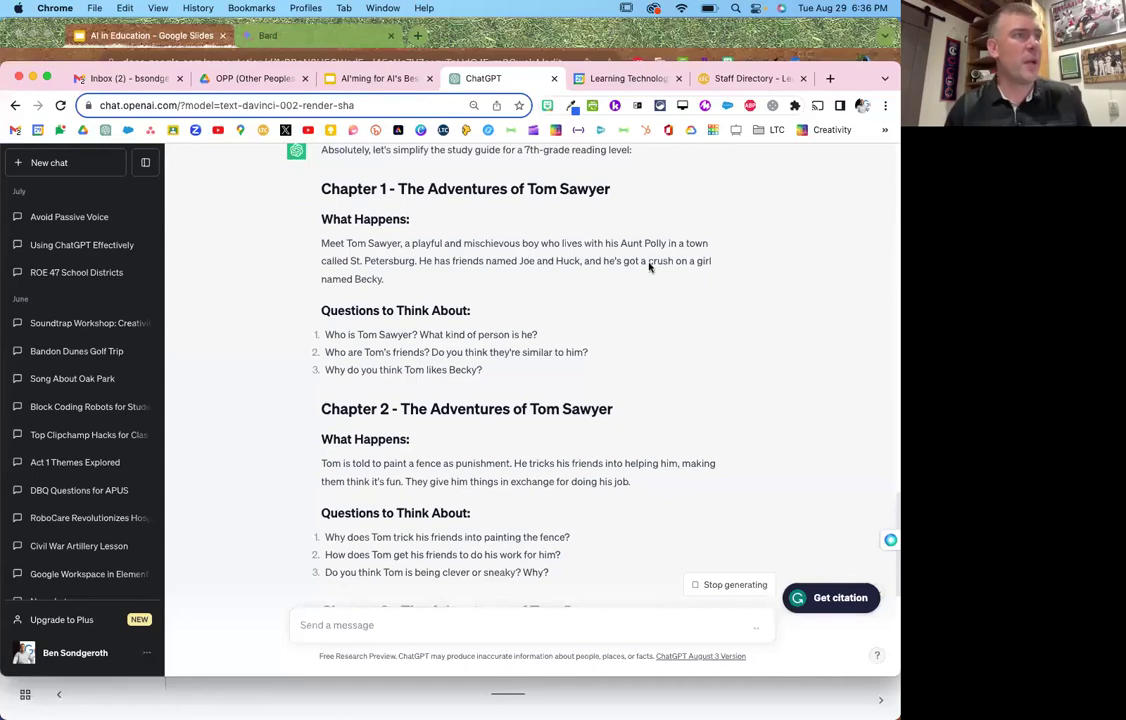
Compare the original 10th grade Tom Sawyer study guide with the version rewritten for a 7th grade reading level.
scroll(497, 272, up, 15)
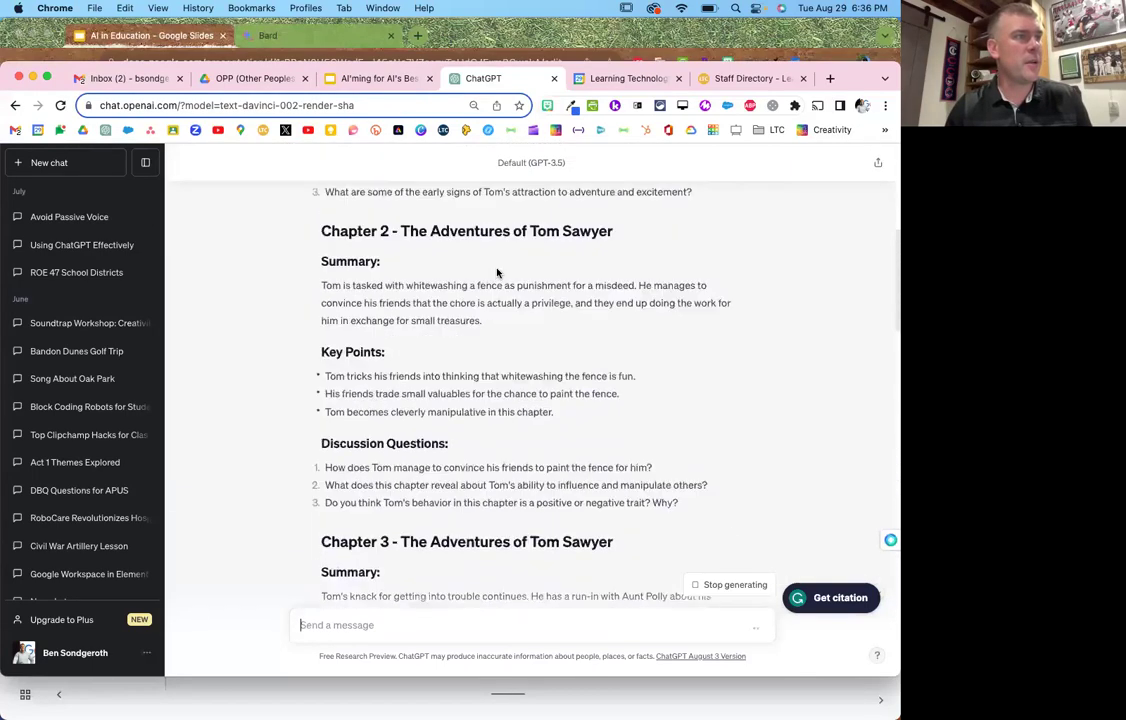
scroll(497, 272, up, 5)
scroll(497, 272, down, 2)
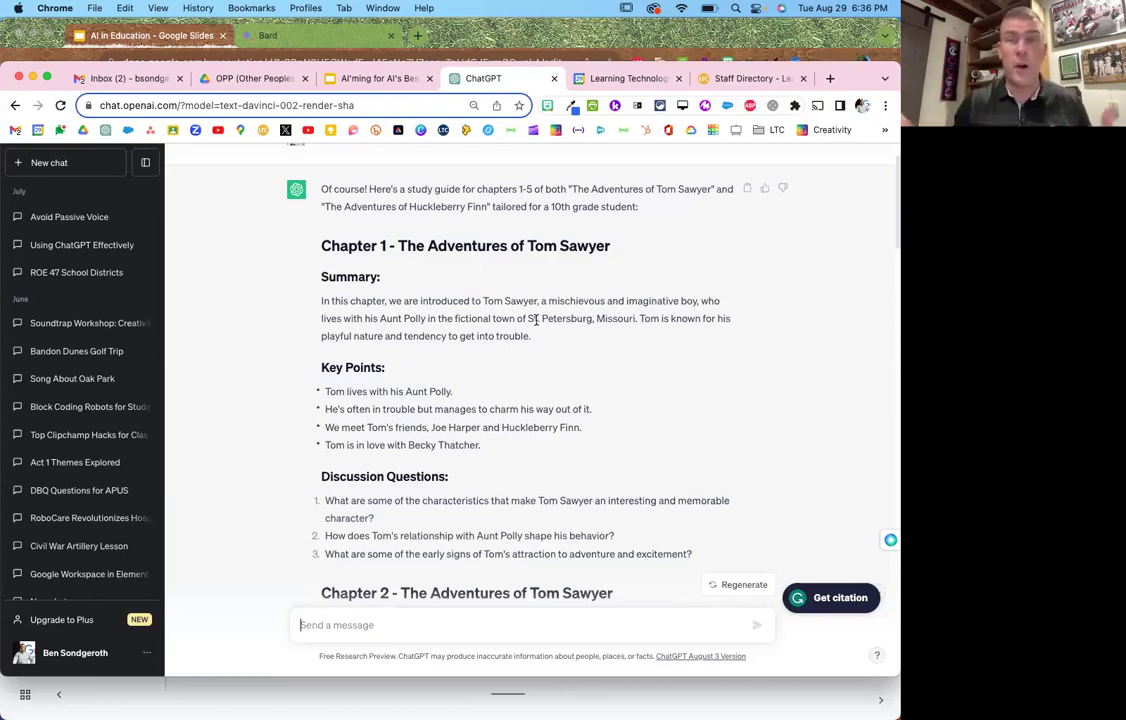
scroll(536, 320, down, 20)
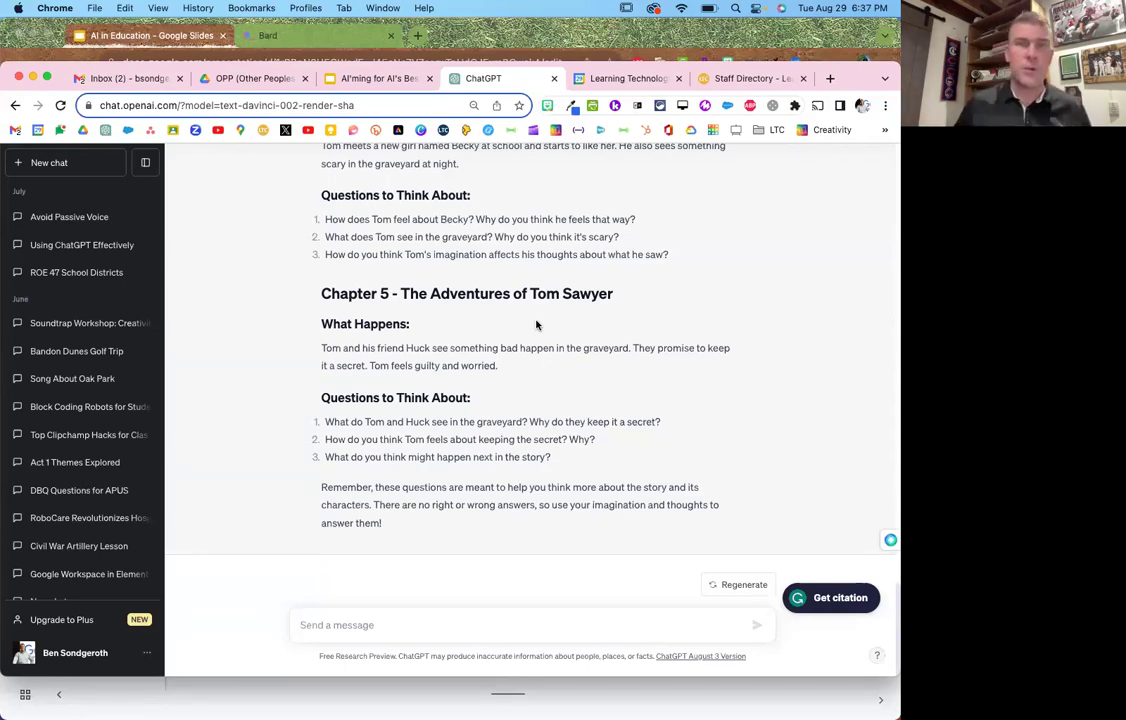
scroll(536, 325, up, 8)
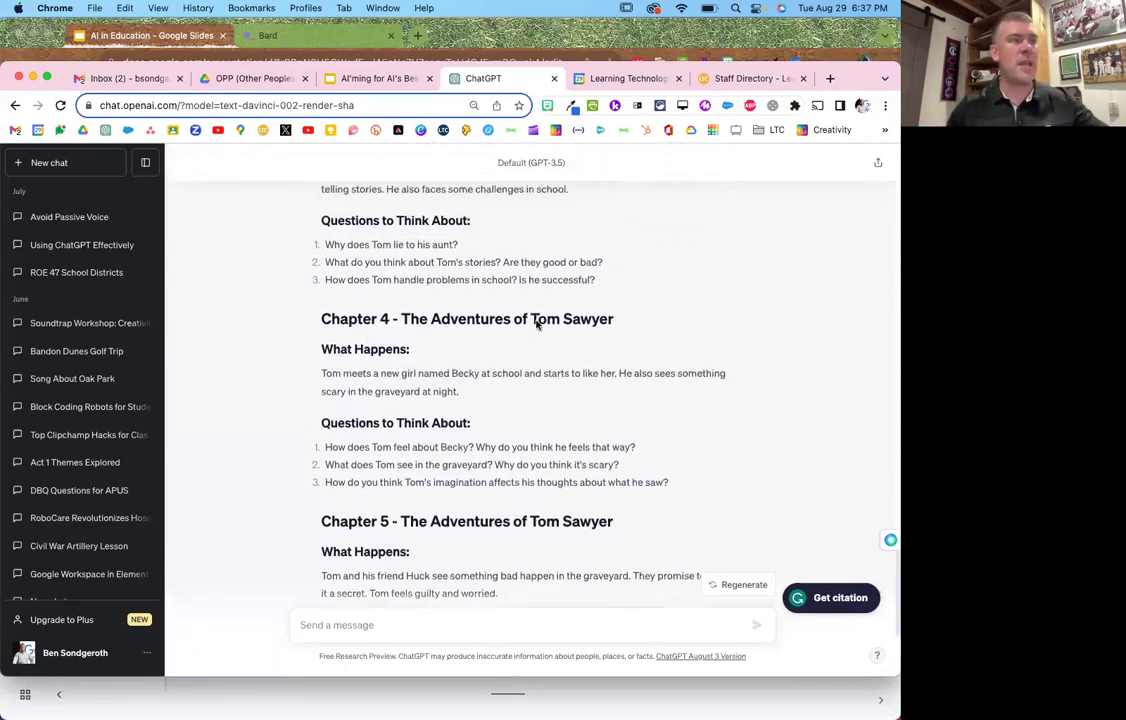
scroll(536, 325, up, 5)
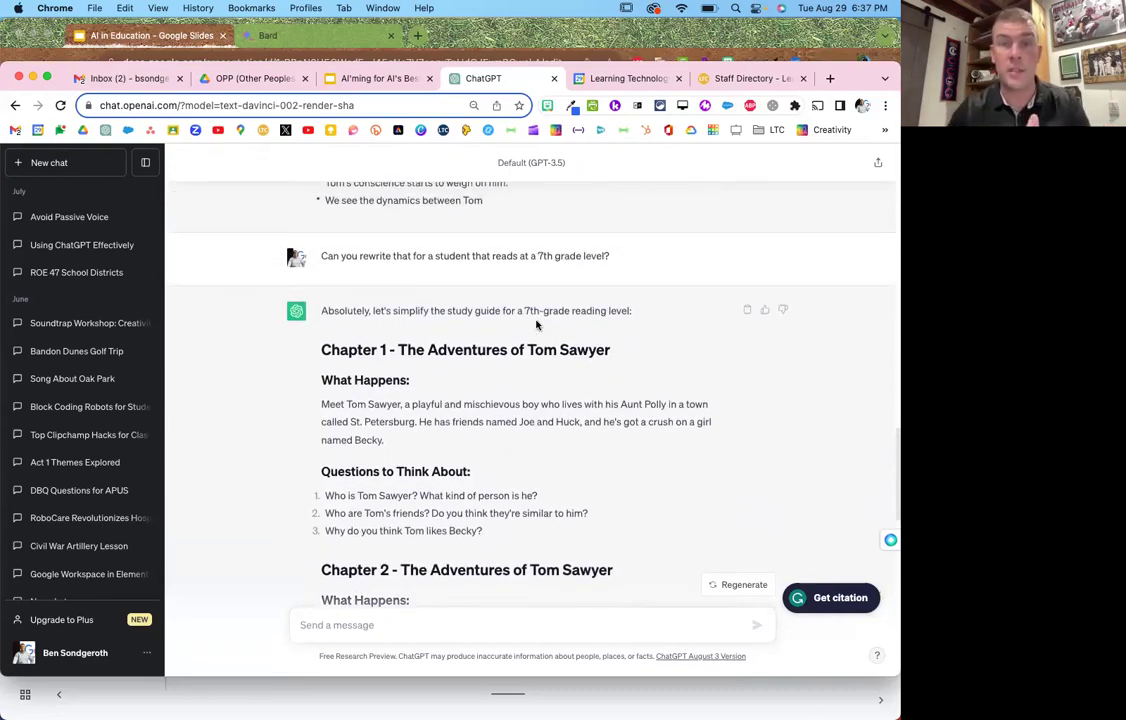
scroll(536, 325, up, 1)
scroll(536, 325, down, 10)
scroll(536, 320, up, 8)
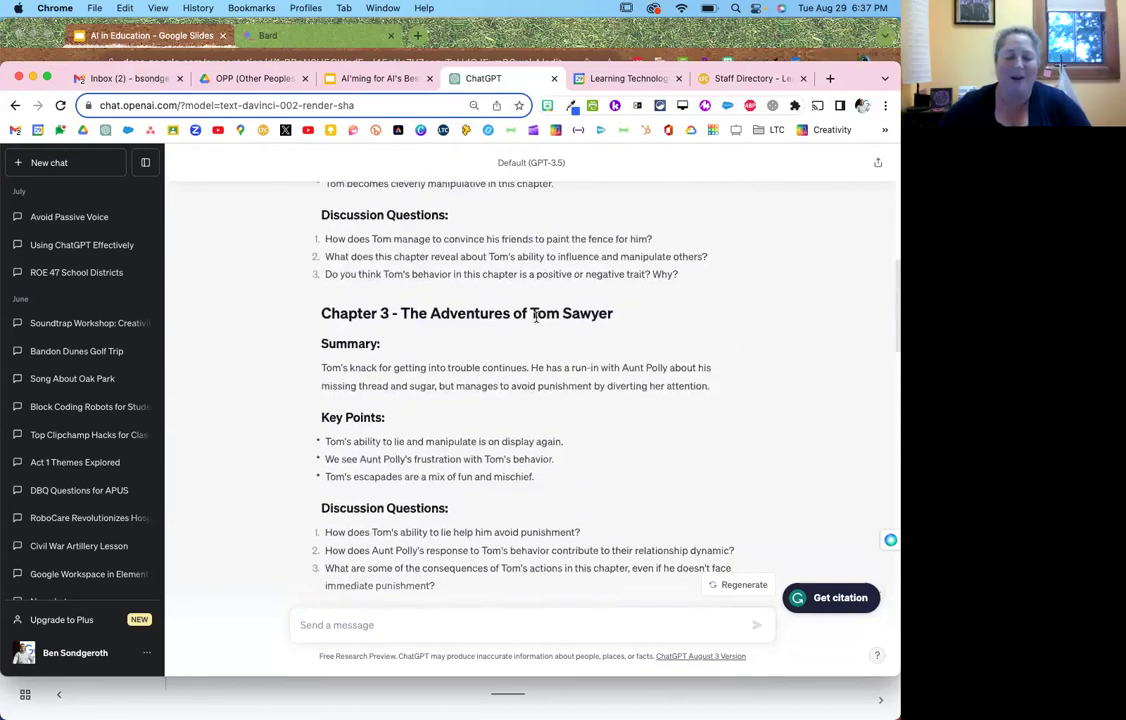
scroll(536, 317, up, 3)
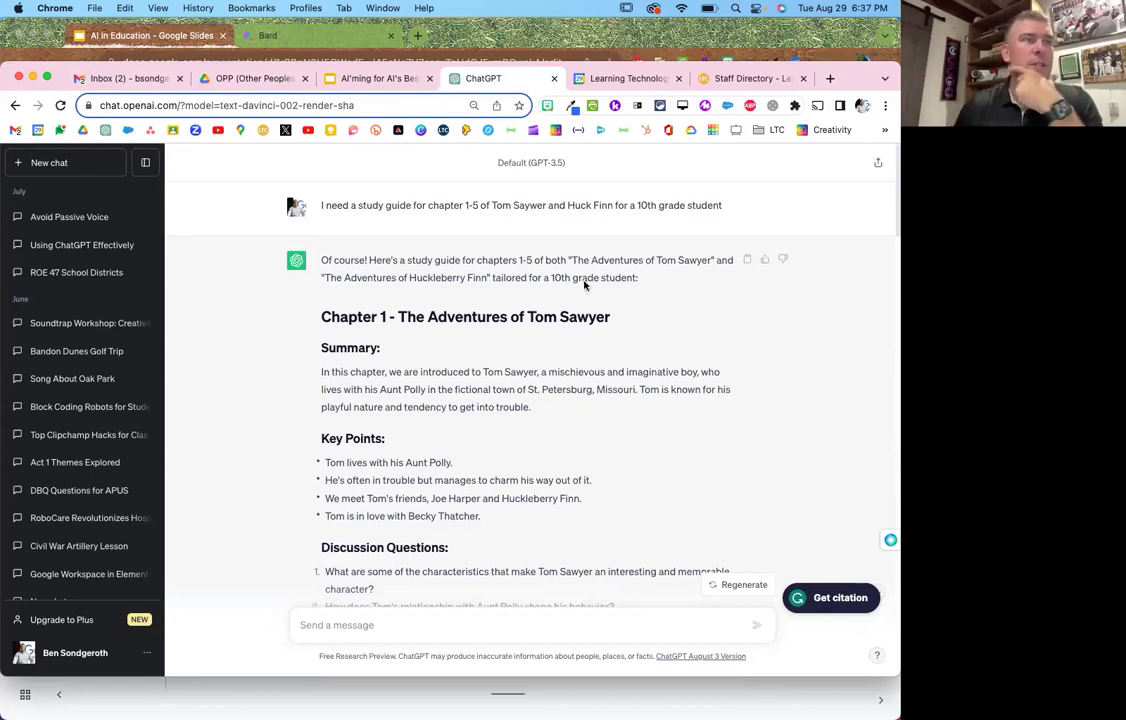
Copy the share link to the Tom Sawyer study guide chat and open it in a new browser tab.
click(877, 162)
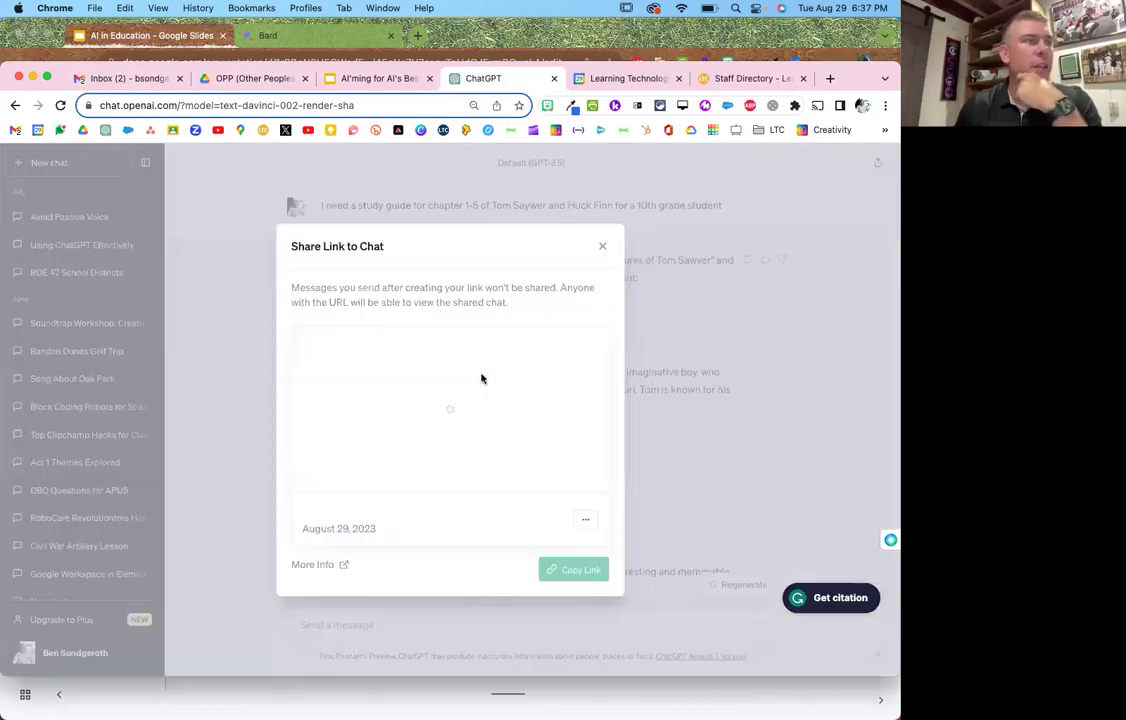
click(575, 572)
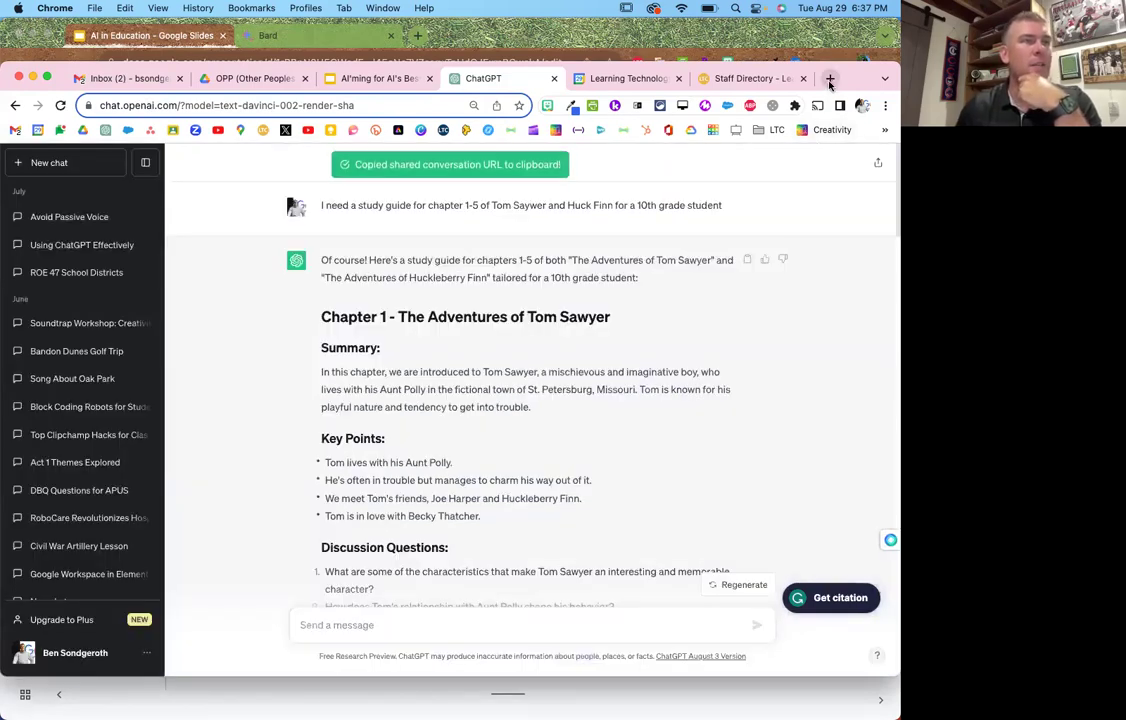
click(830, 78)
key(super+v)
key(Return)
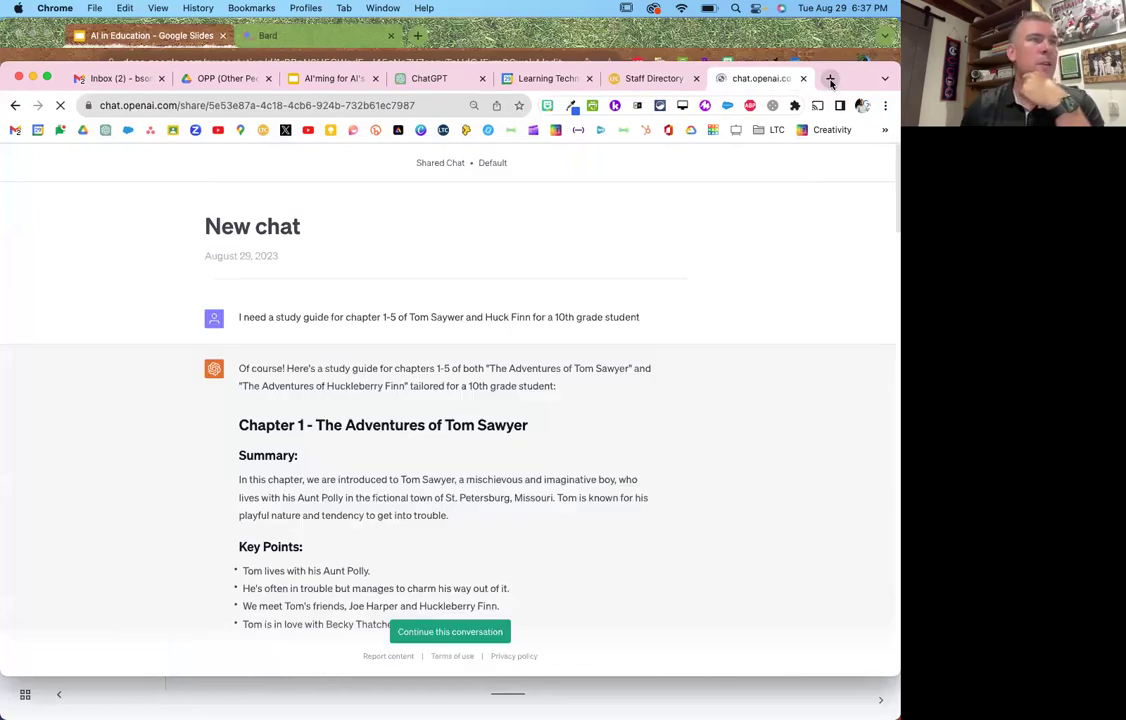
Look through the chapter sections of the shared Tom Sawyer study guide chat and return to its beginning.
scroll(618, 472, down, 10)
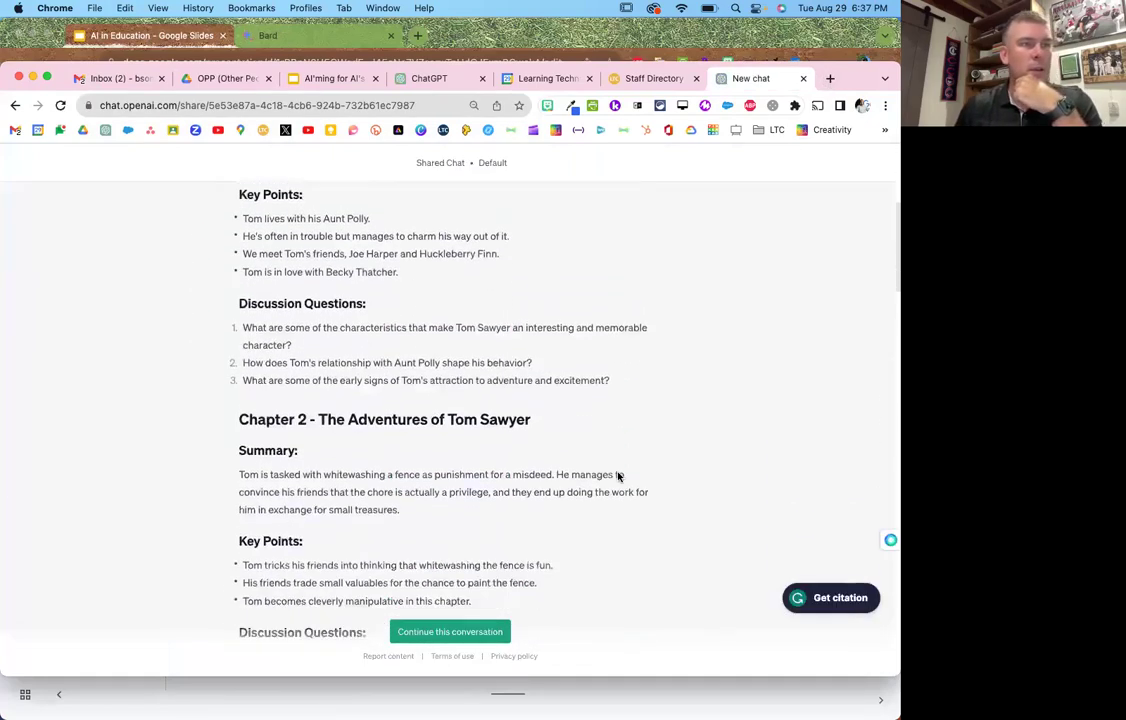
scroll(618, 477, down, 4)
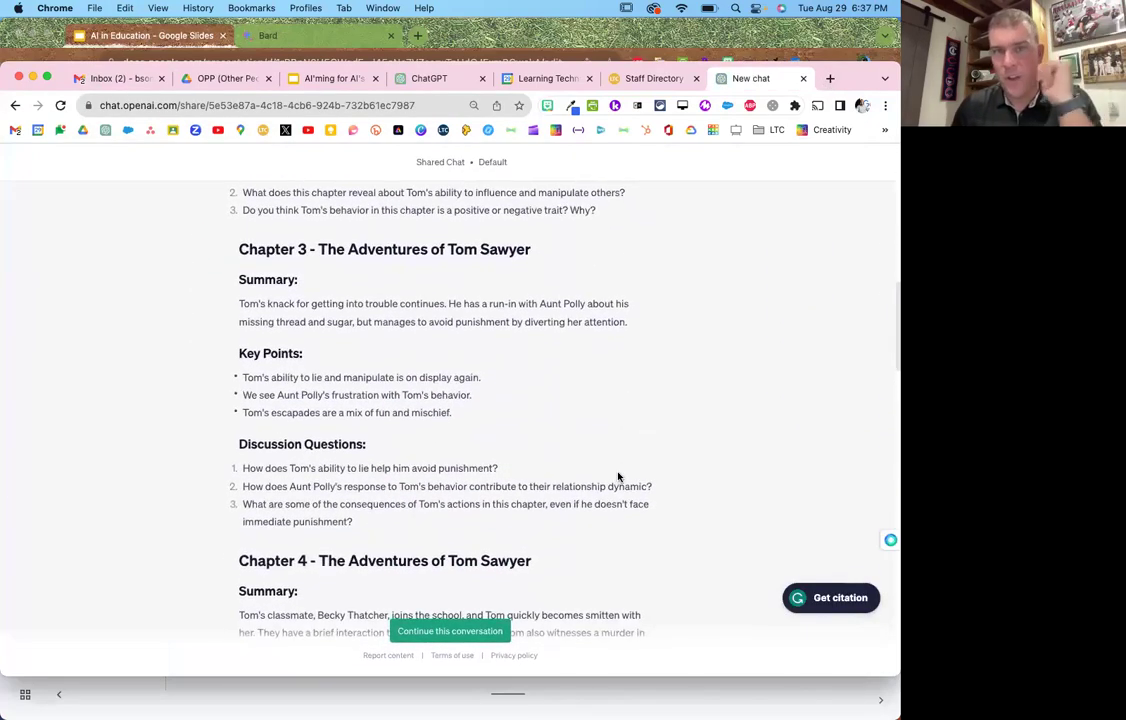
scroll(618, 477, up, 12)
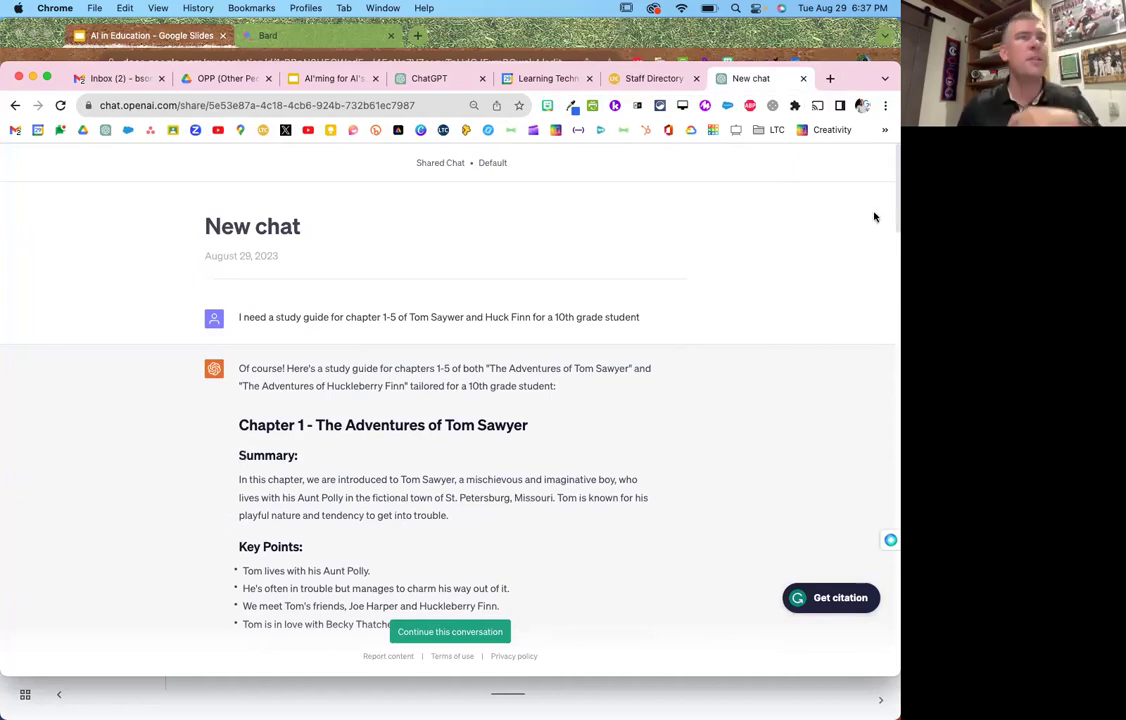
Create a new blank Google Docs document in a new browser tab.
click(829, 78)
text(docs)
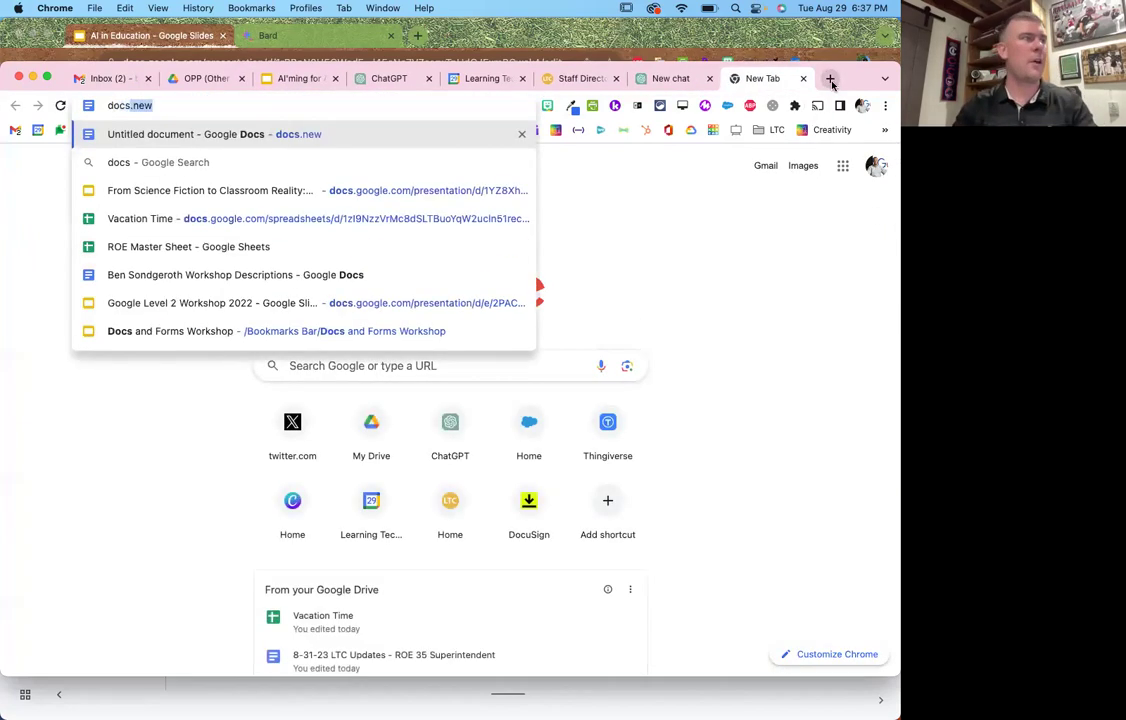
key(Return)
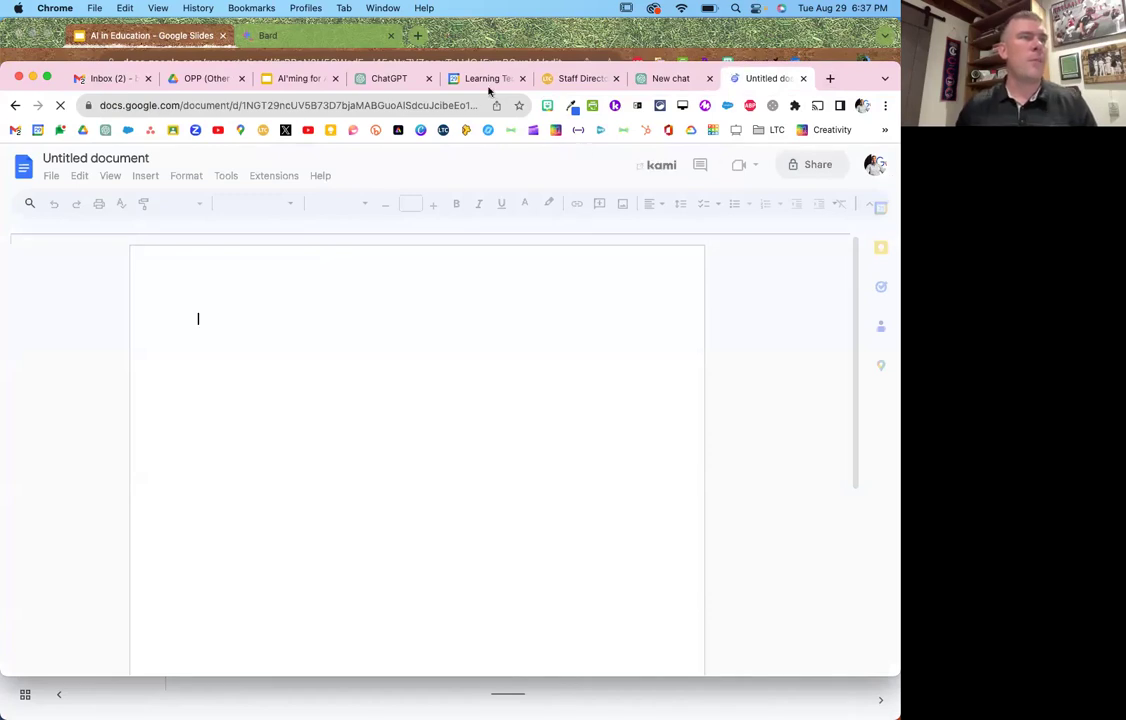
Copy the study guide from the Chapter 1 heading into the Chapter 3 key points in ChatGPT and paste it with formatting into the document.
click(386, 78)
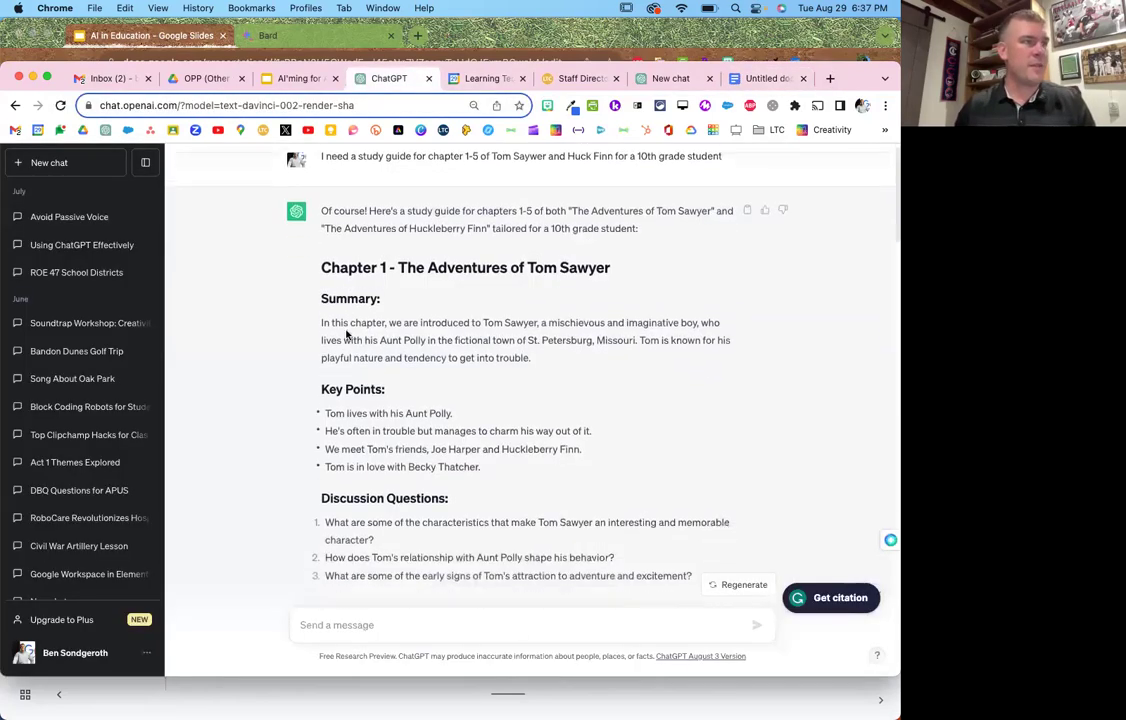
scroll(347, 335, down, 1)
drag(321, 240, 566, 545)
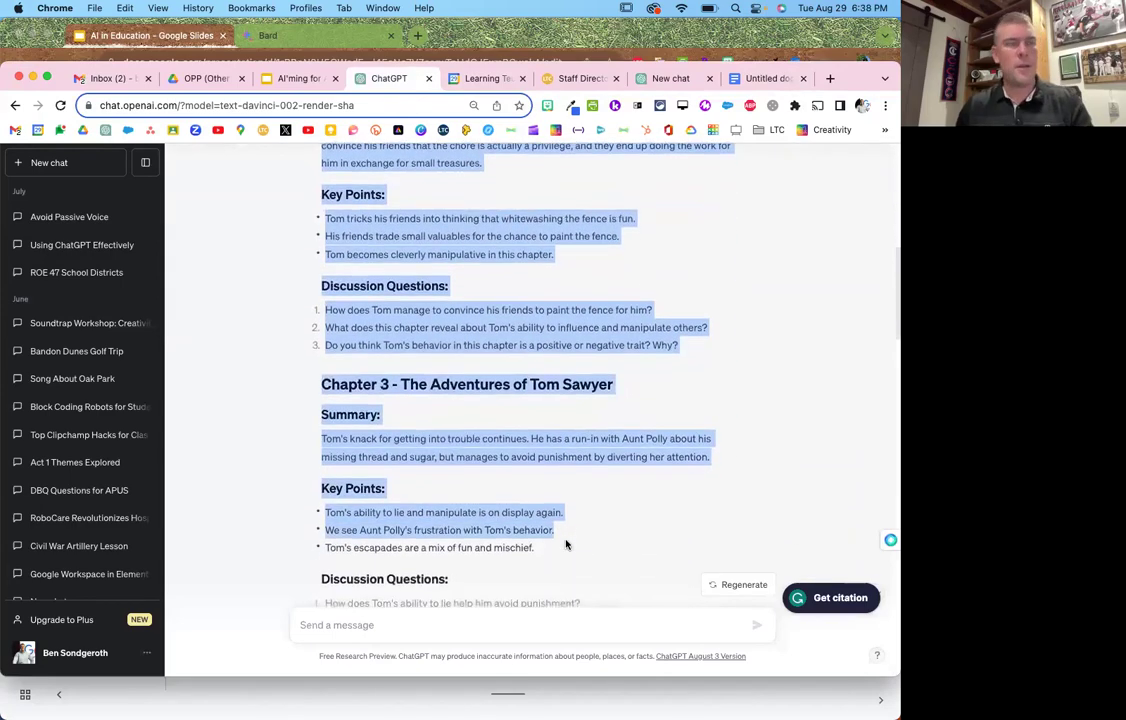
click(738, 84)
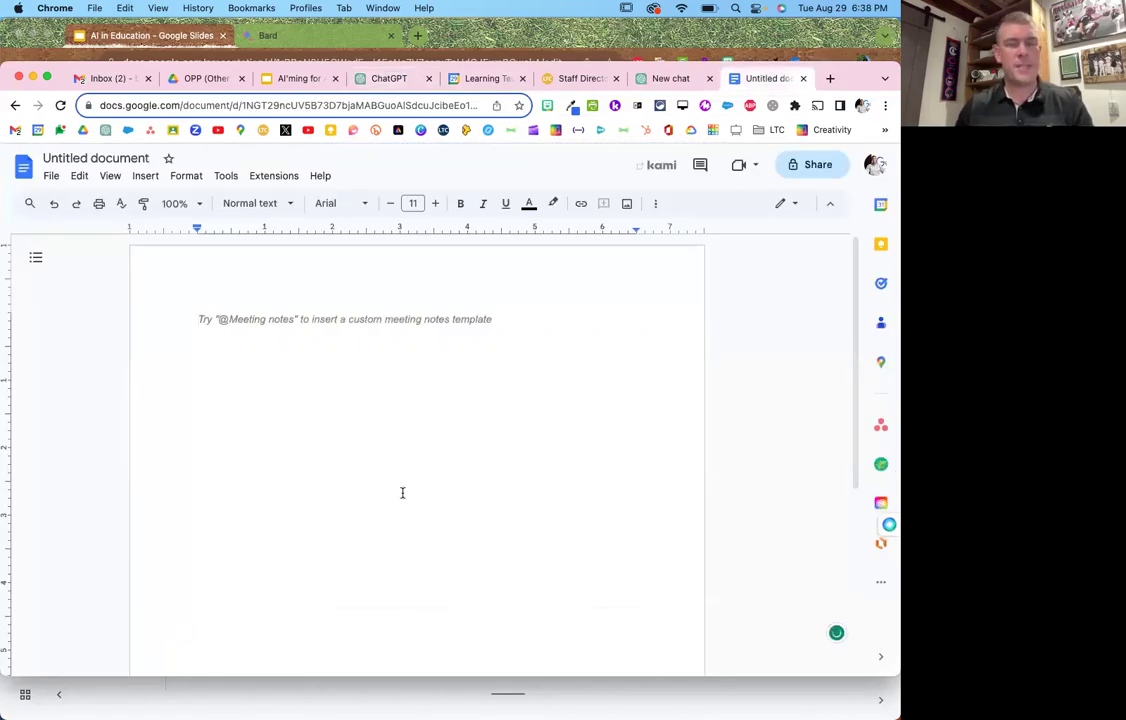
key(super+v)
scroll(403, 492, up, 10)
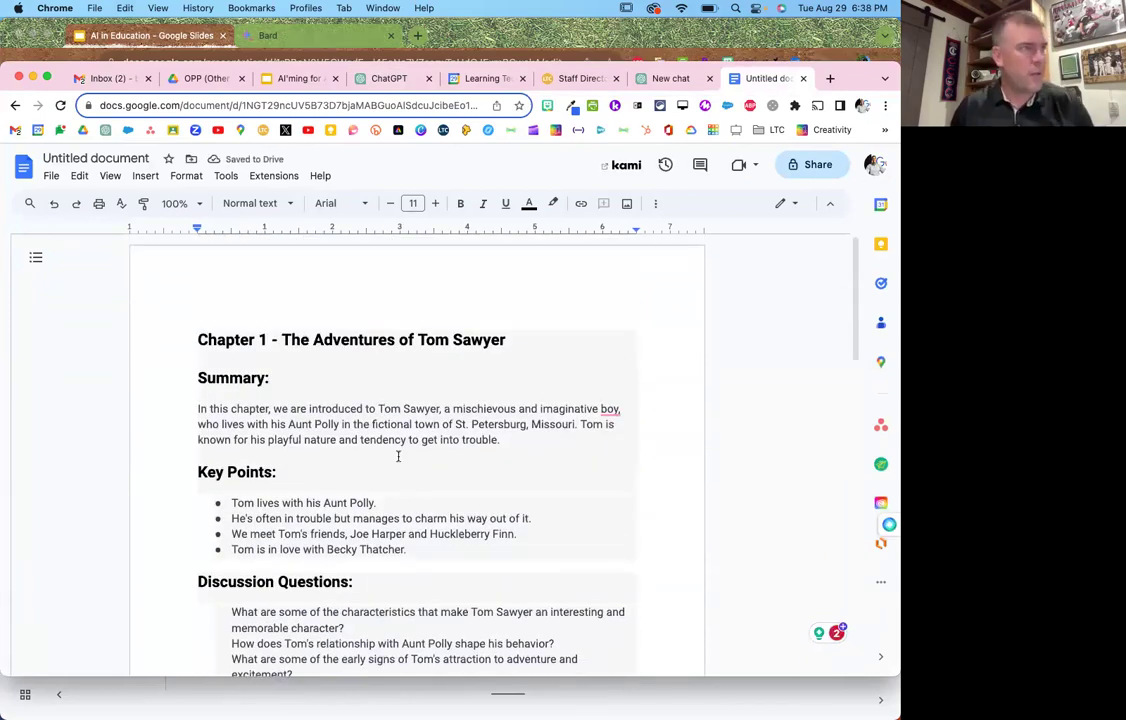
Replace the document's contents with the copied study guide text pasted without formatting.
click(675, 78)
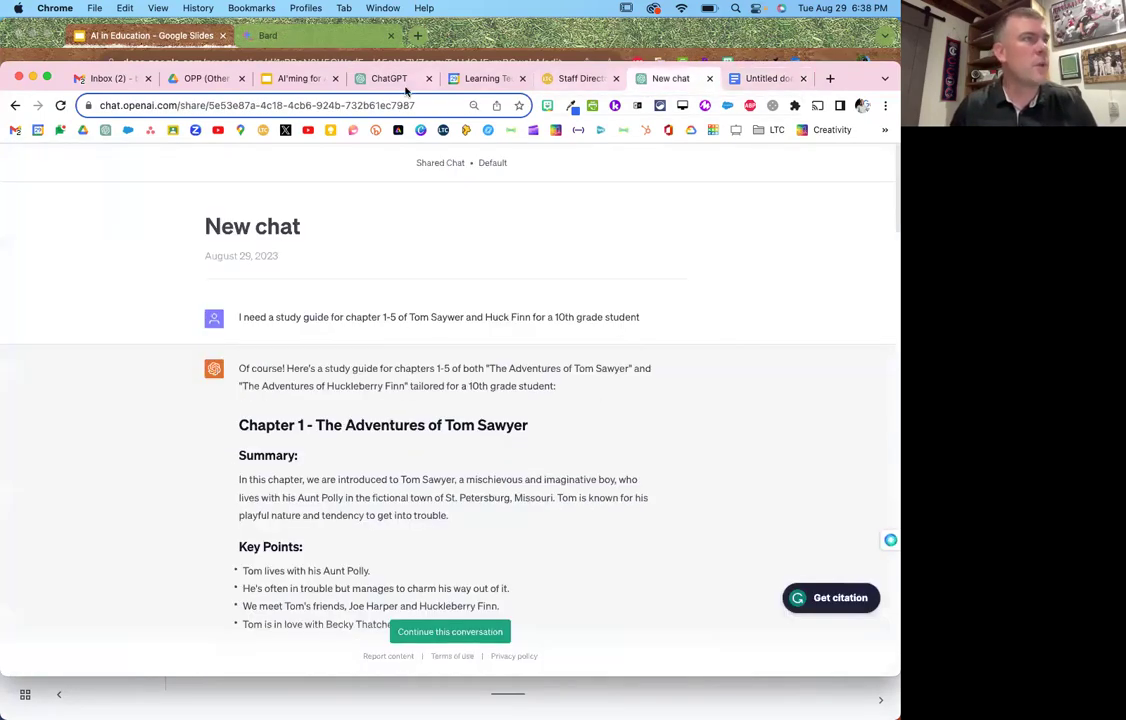
click(724, 78)
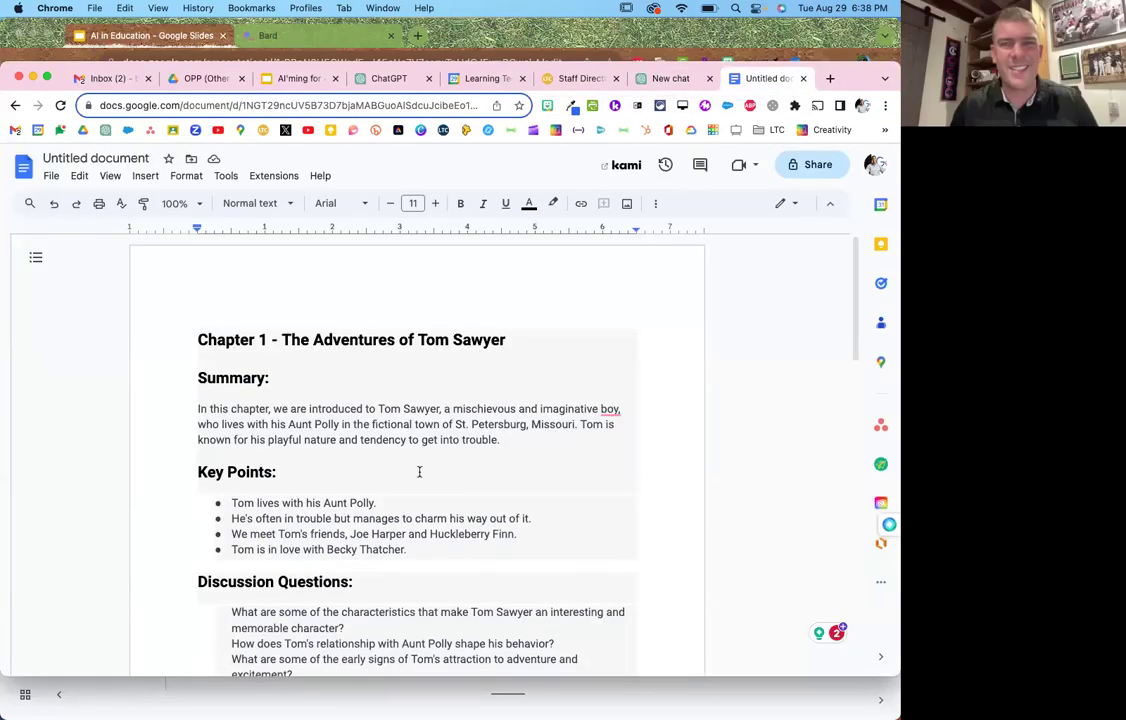
key(super+a)
key(BackSpace)
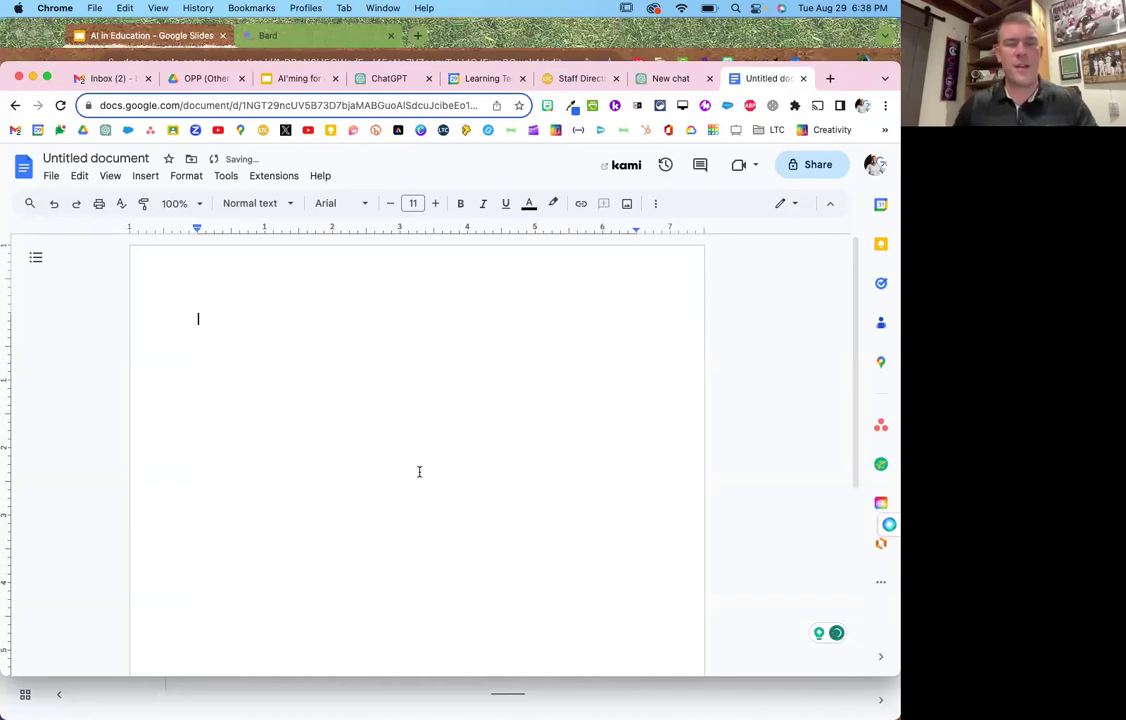
key(super+v)
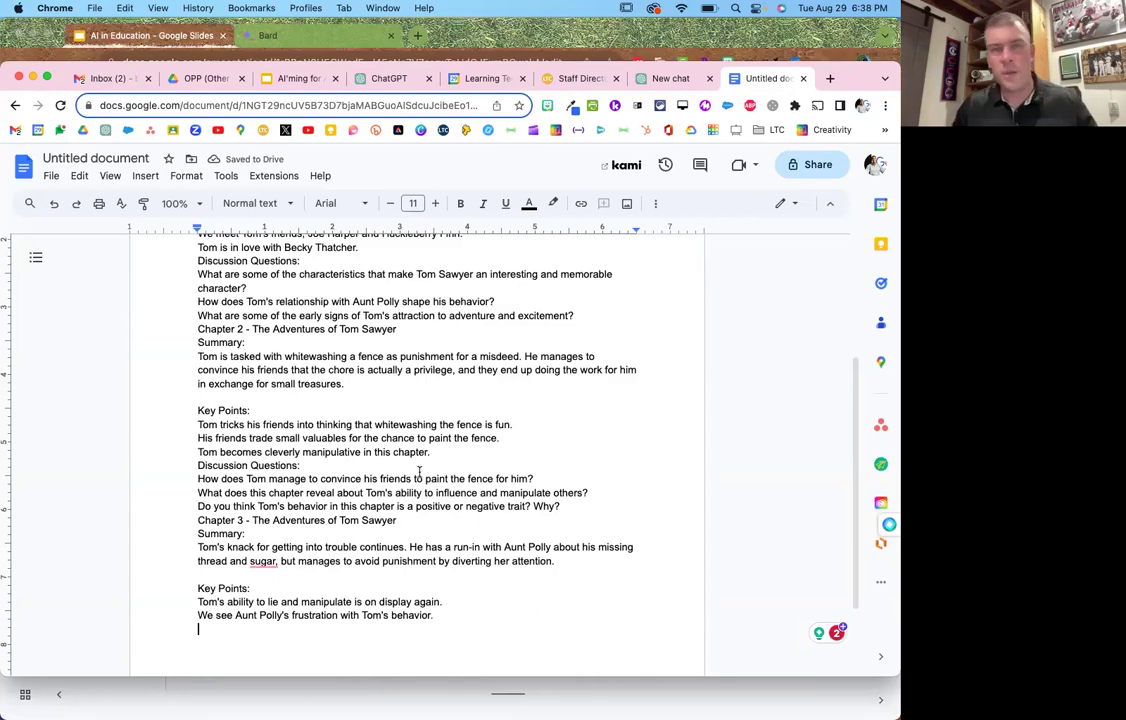
scroll(419, 470, up, 4)
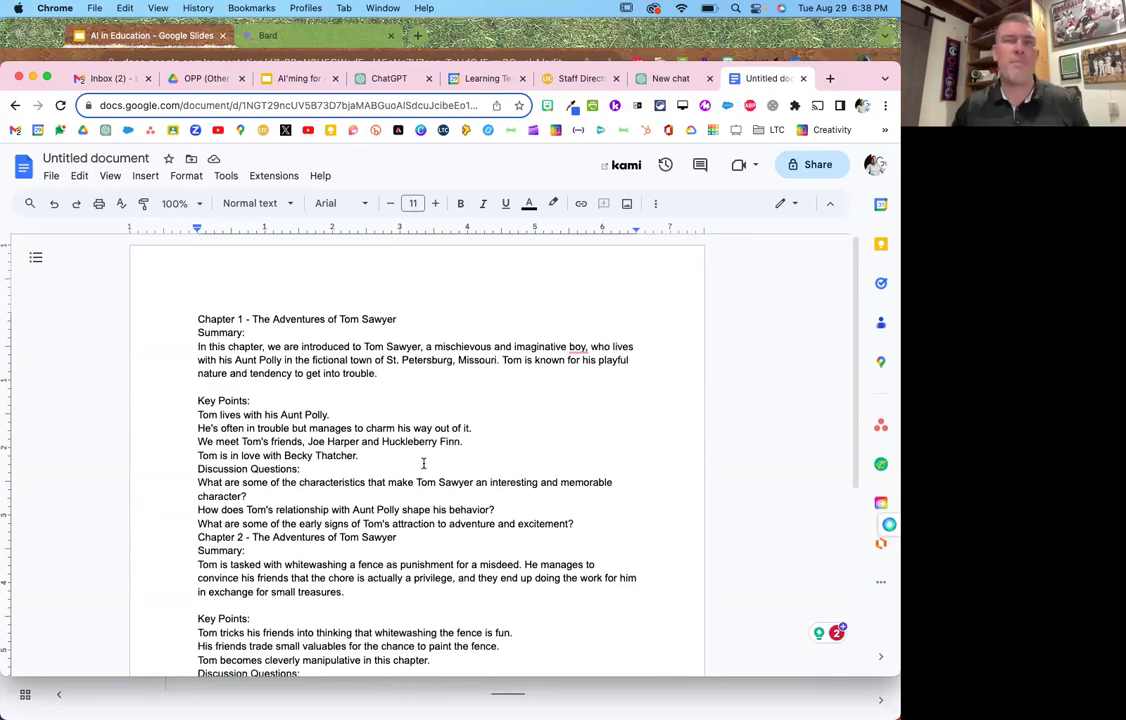
Copy the Chapter 1 summary and first key points from the shared chat and replace the document's contents with them, keeping the formatting.
click(655, 78)
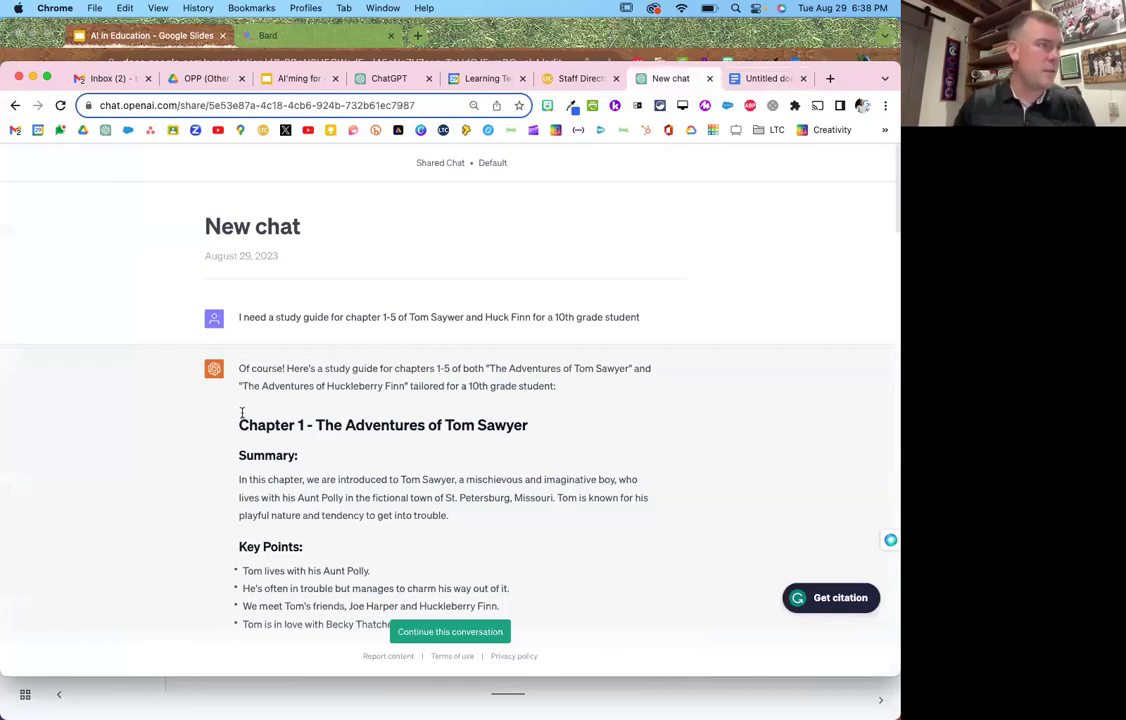
drag(240, 421, 452, 588)
key(super+c)
key(ctrl+Tab)
key(super+a)
key(BackSpace)
key(super+v)
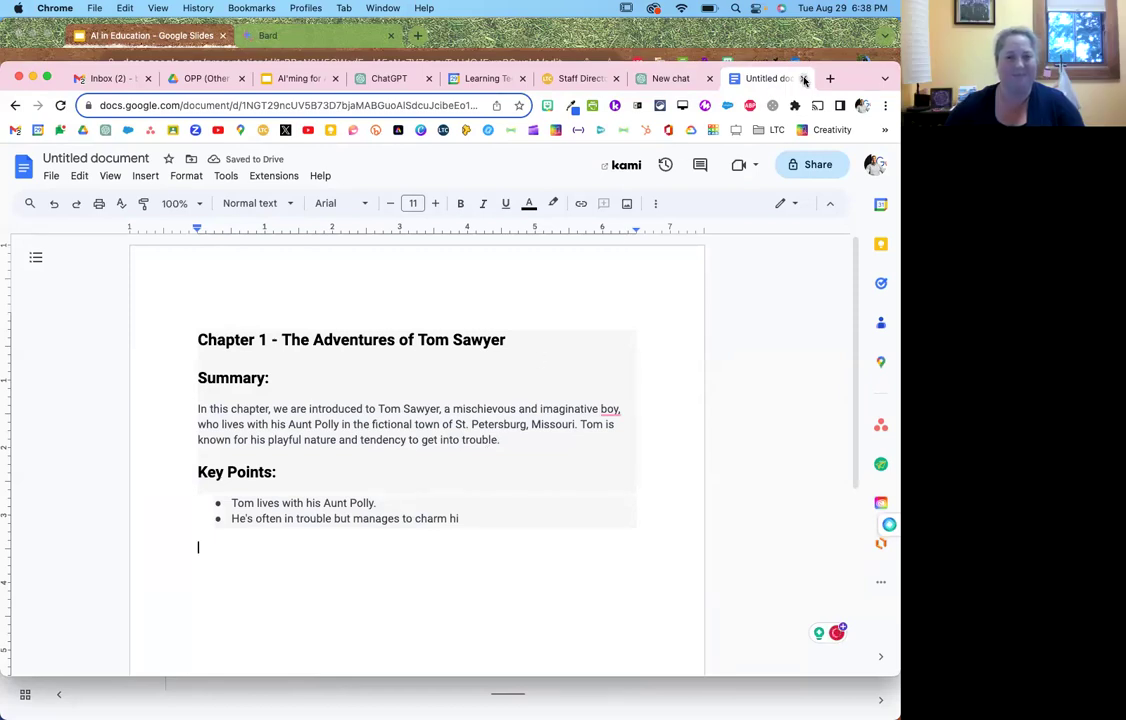
Close the document and go back to the beginning of the study guide conversation in ChatGPT.
click(803, 78)
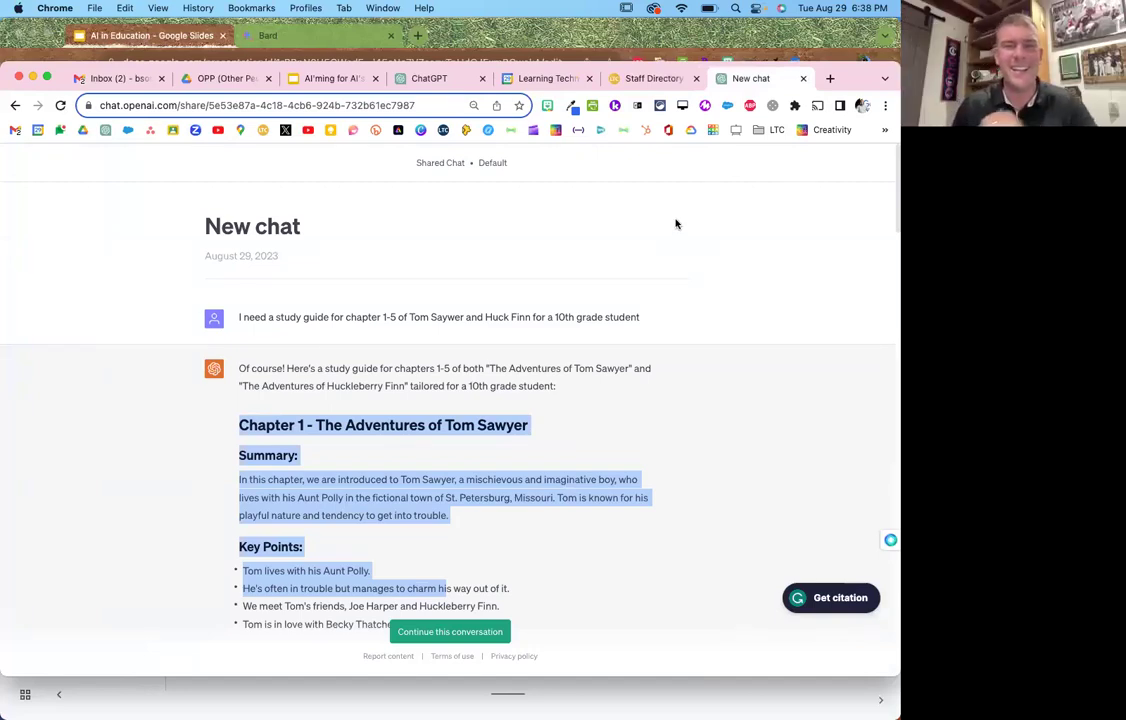
click(430, 78)
click(503, 432)
scroll(503, 432, up, 10)
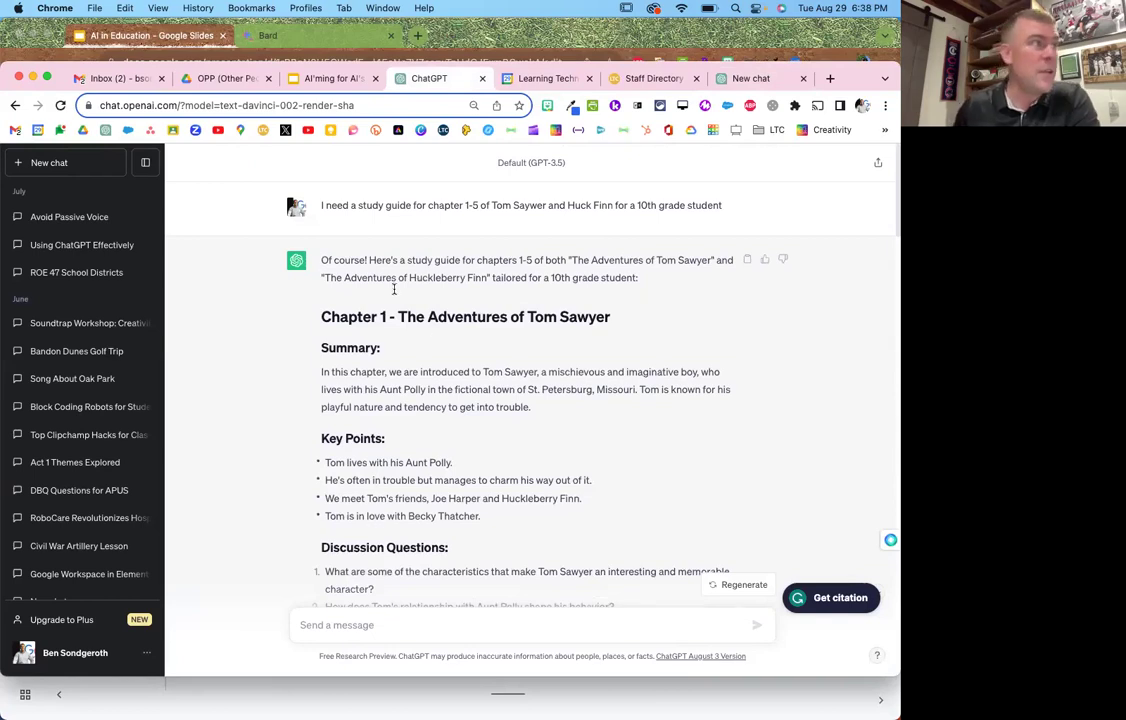
Switch to the AI in Education slide deck and show slide 14 on creating lesson outlines and plans.
click(187, 38)
scroll(86, 432, down, 10)
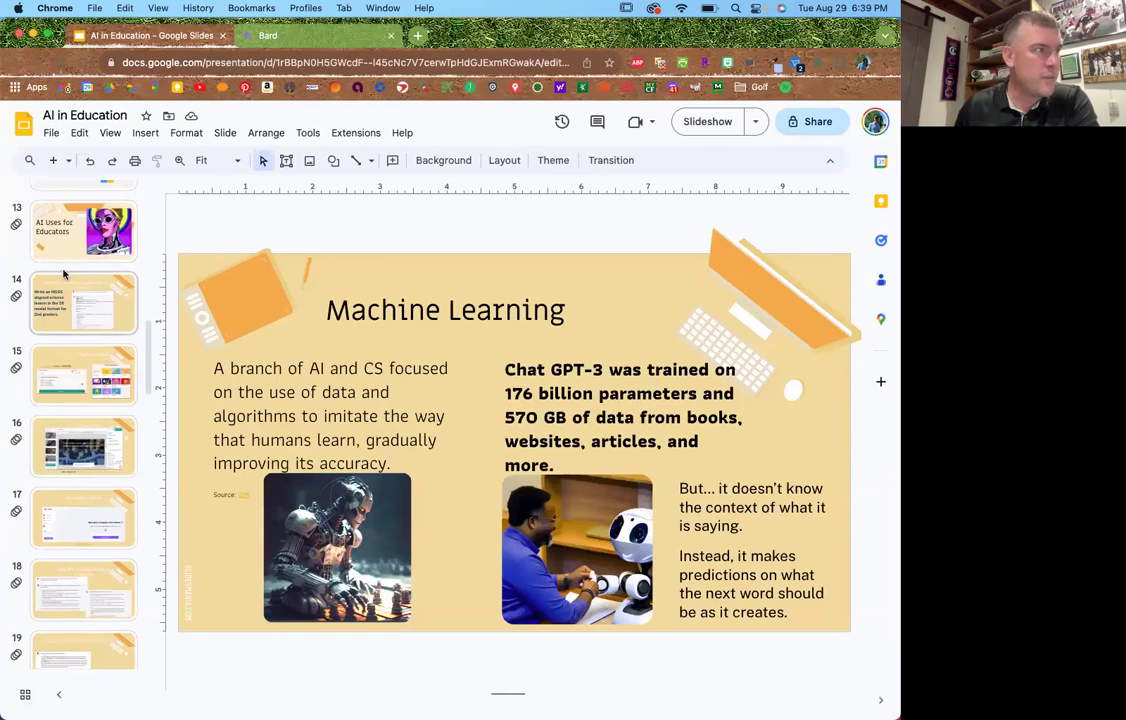
click(86, 313)
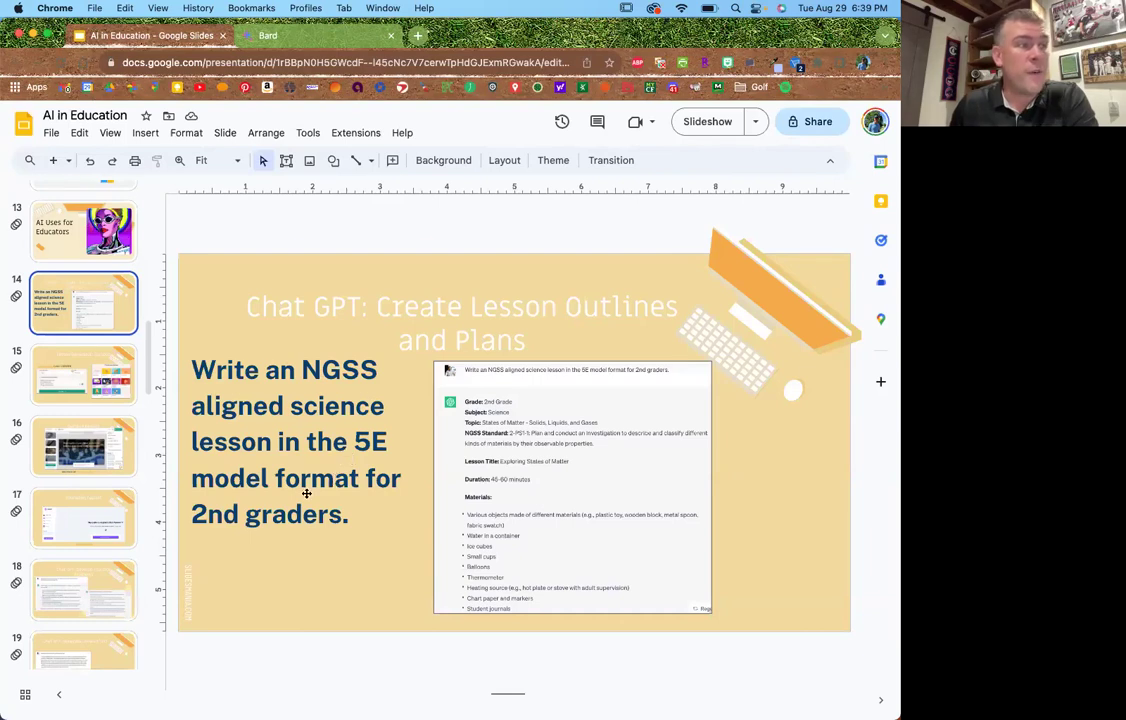
key(Up)
key(Up)
key(Down)
key(Down)
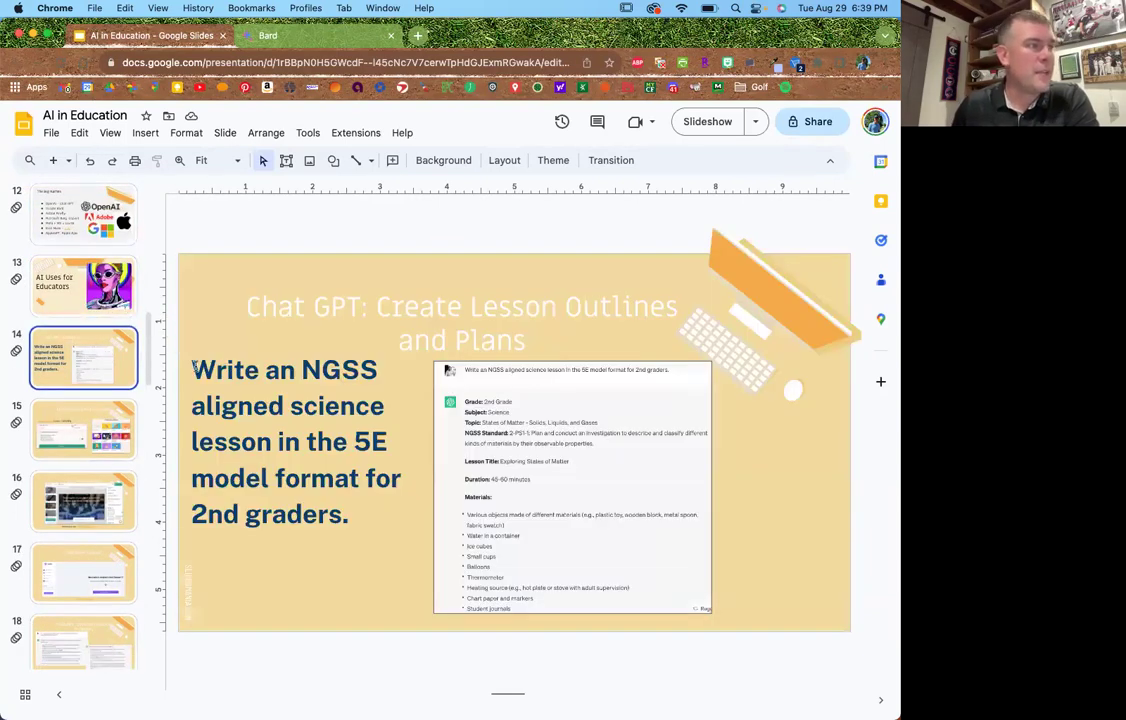
Copy the slide's prompt "Write an NGSS aligned science lesson in the 5E model format for 2nd graders.", send it in a new ChatGPT chat and review the lesson.
drag(190, 368, 355, 513)
key(super+c)
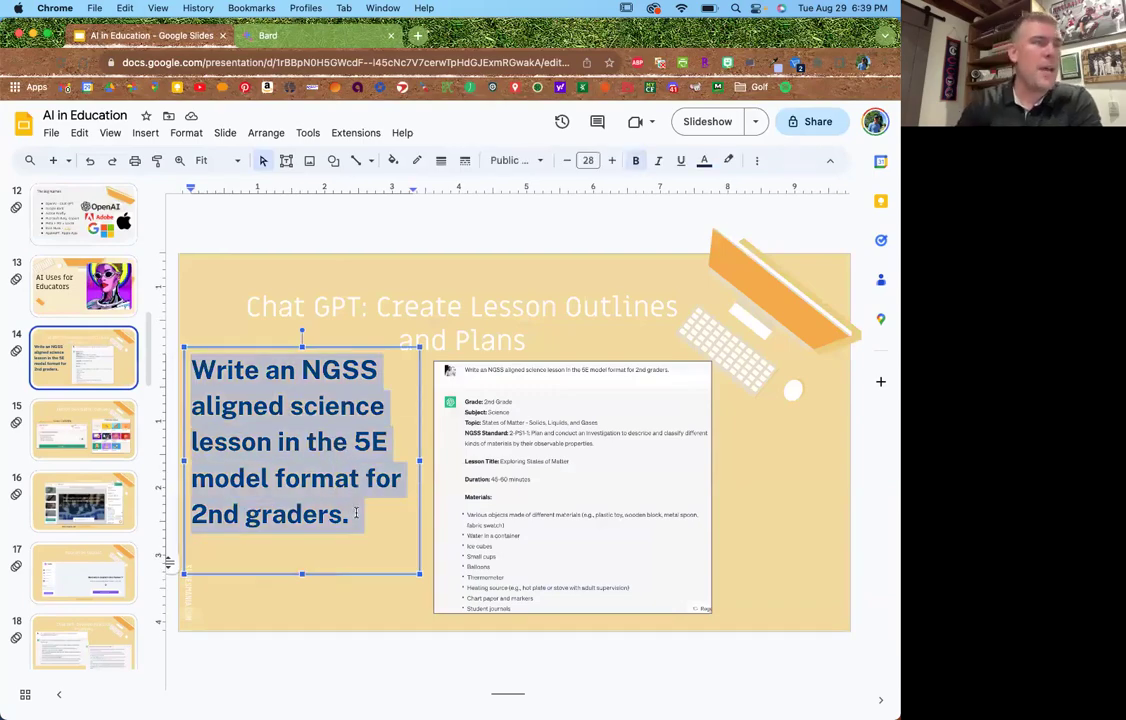
key(ctrl+Up)
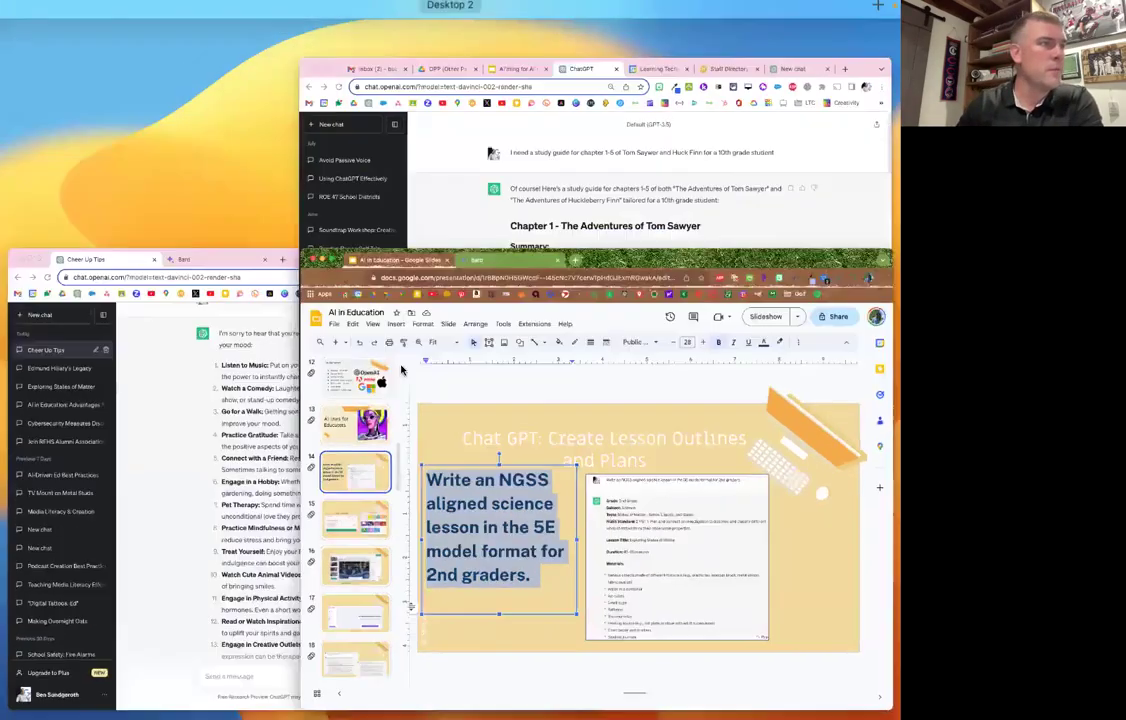
click(600, 170)
click(61, 168)
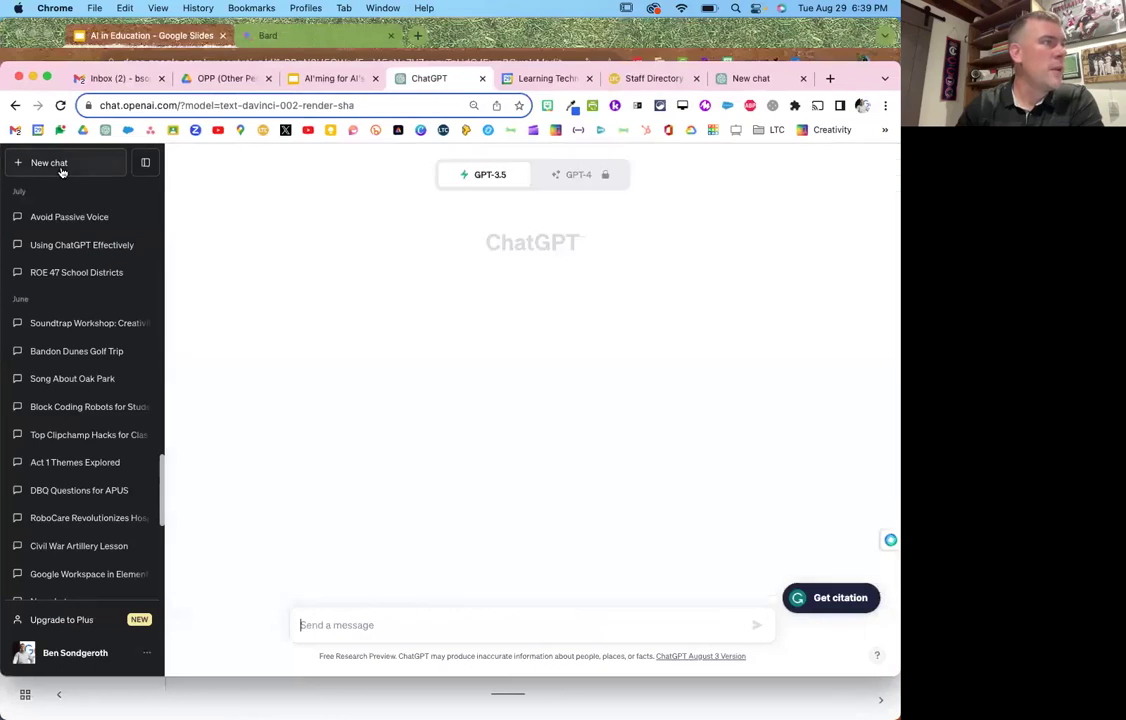
key(super+v)
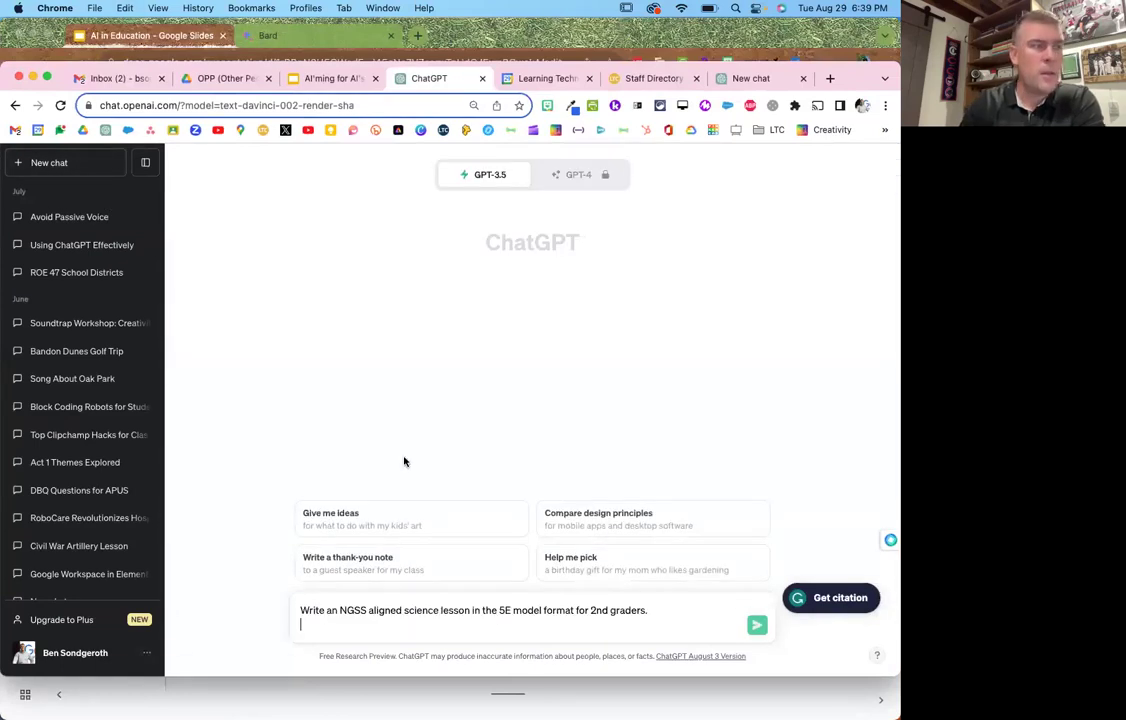
key(Return)
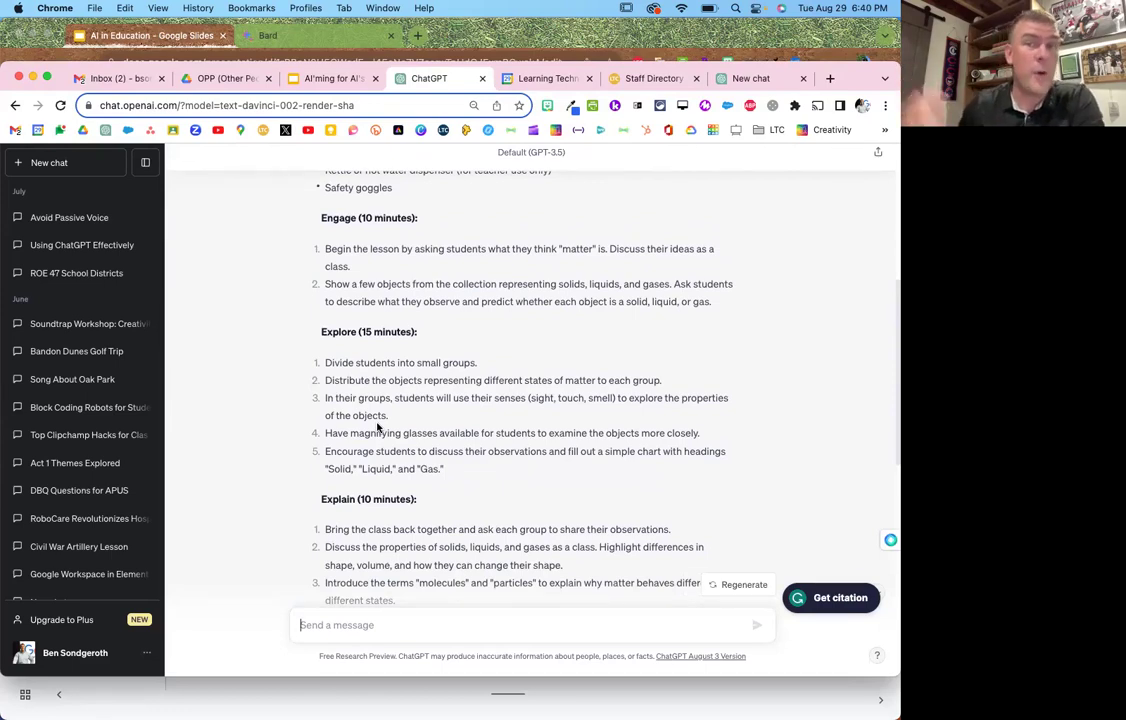
scroll(415, 337, down, 10)
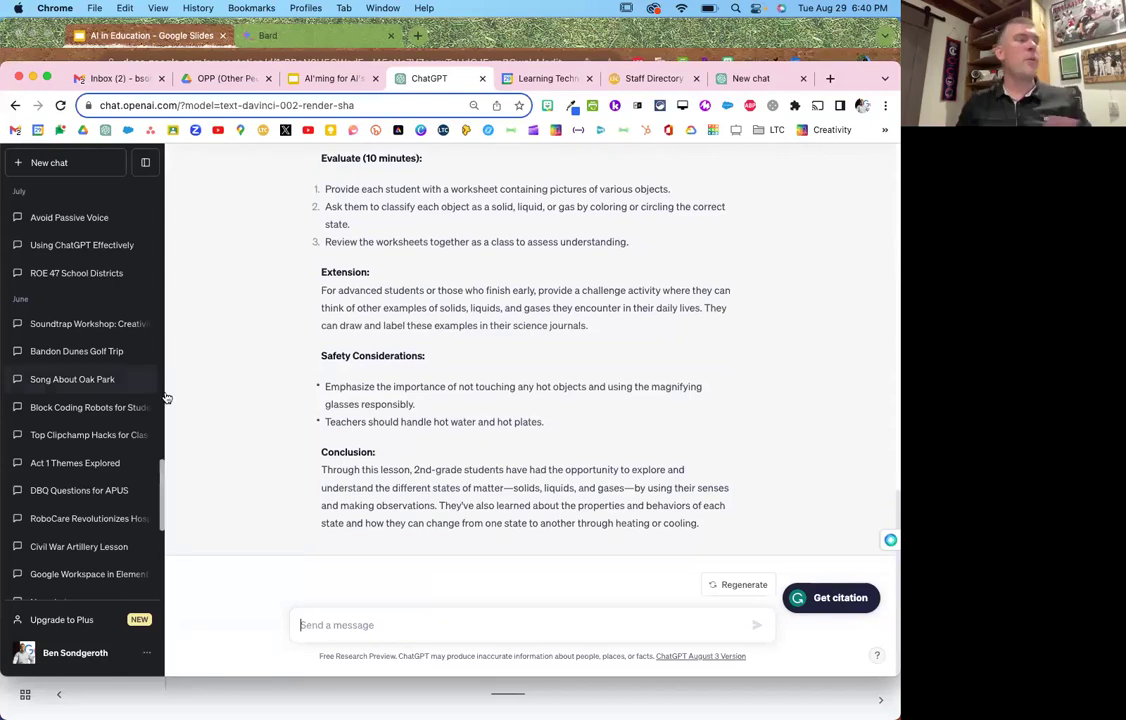
Start a new ChatGPT chat and send the prompt "I need a lesson on how to use a tape measure for a high school shop class".
click(75, 165)
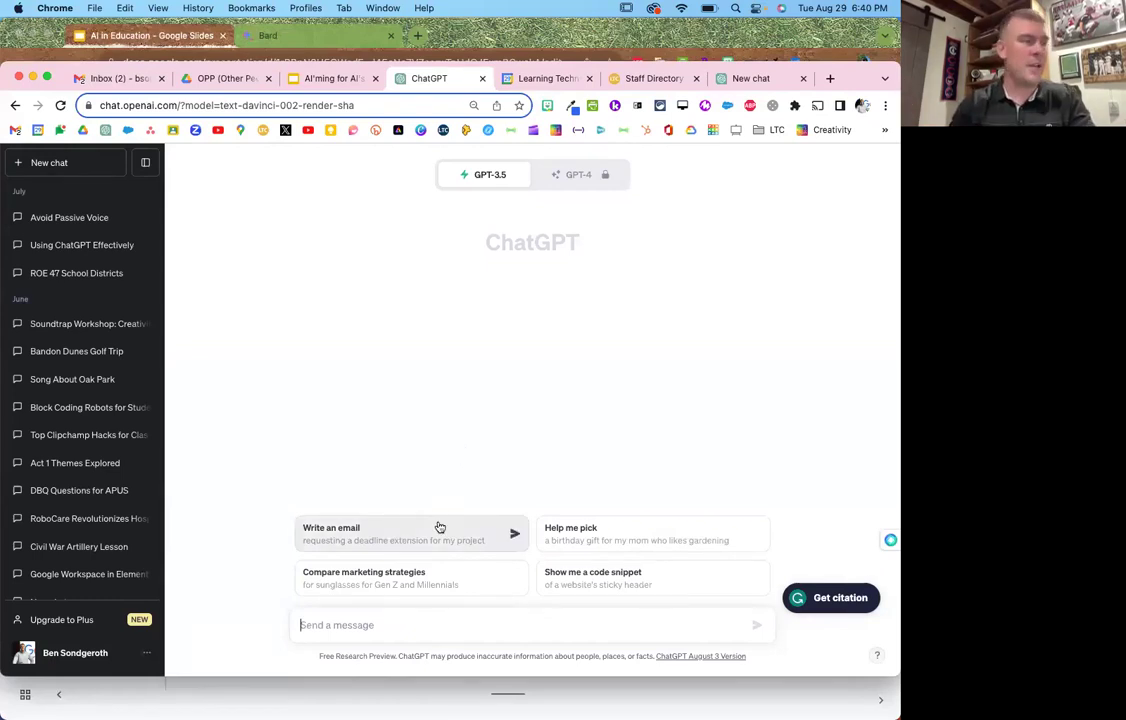
text(I need)
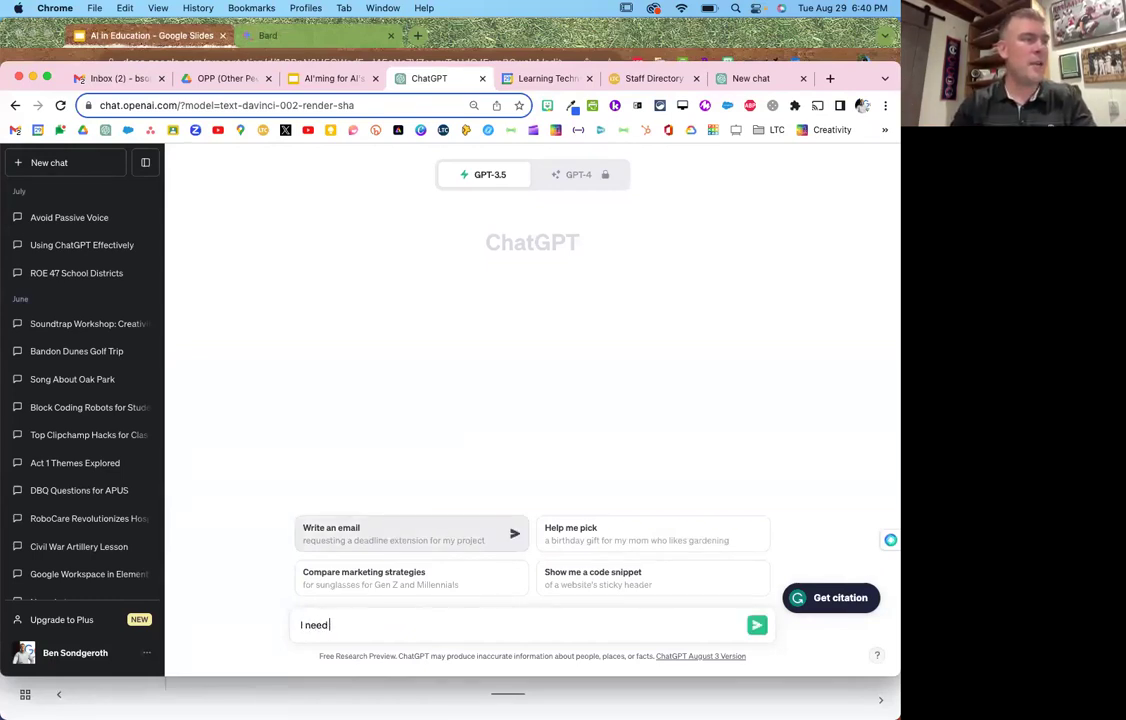
text( a lesson on h)
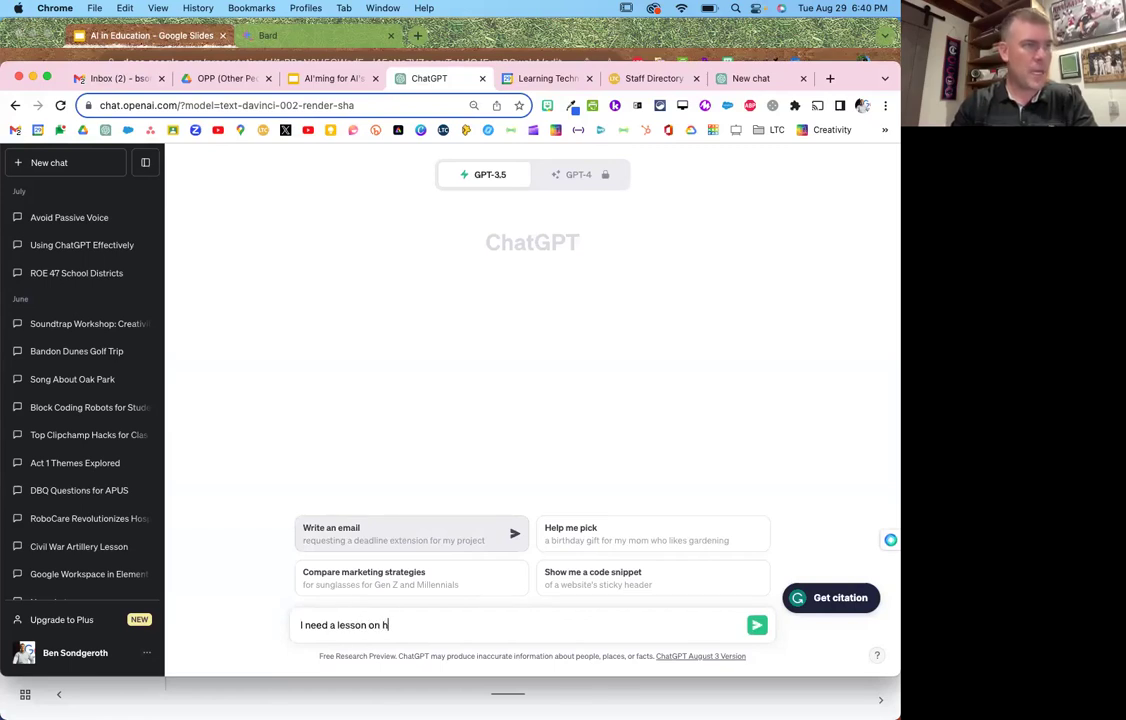
text(ow to usee a)
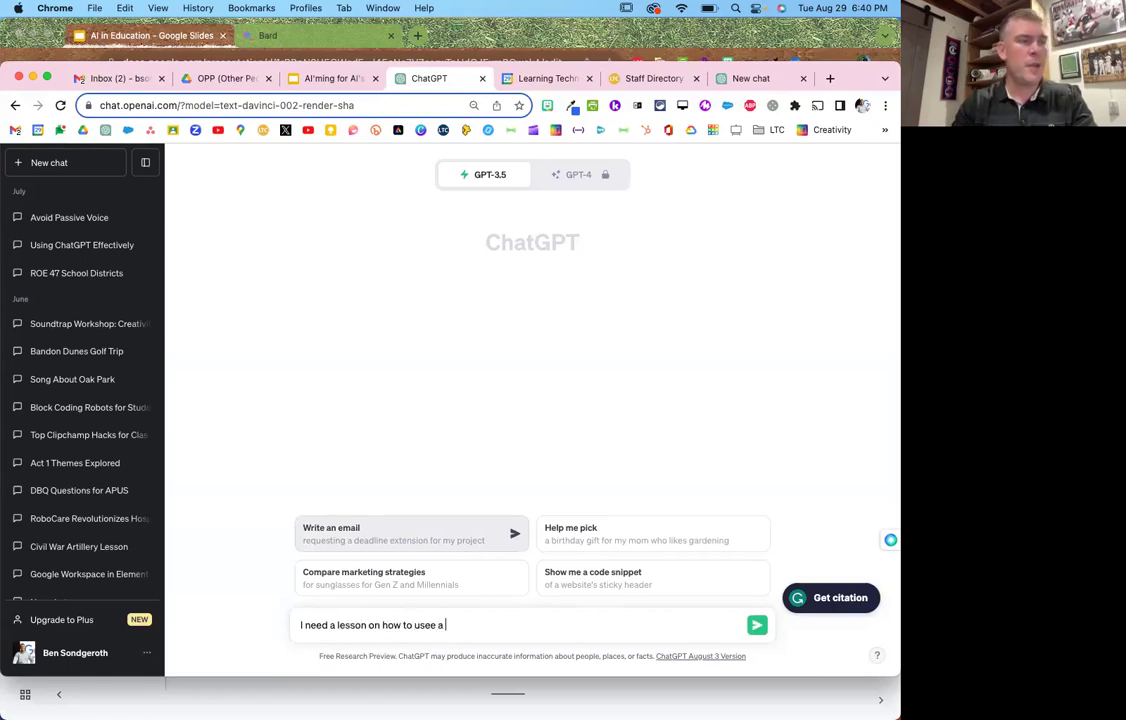
key(BackSpace)
text(a tape)
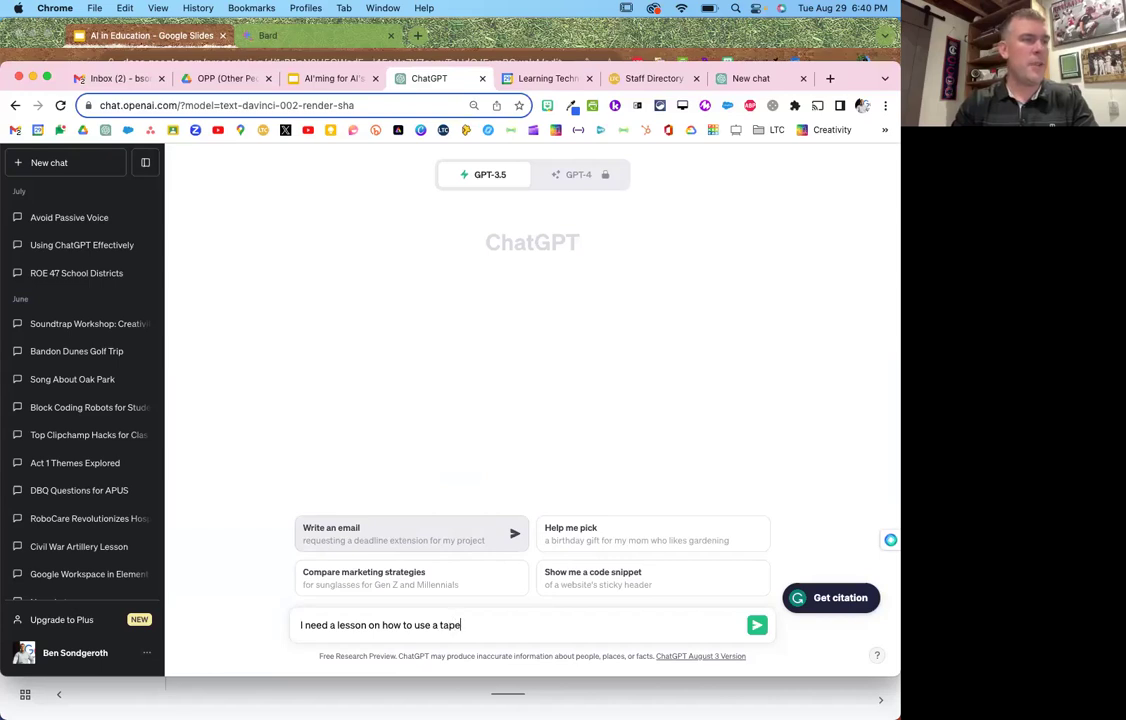
text( measure for a )
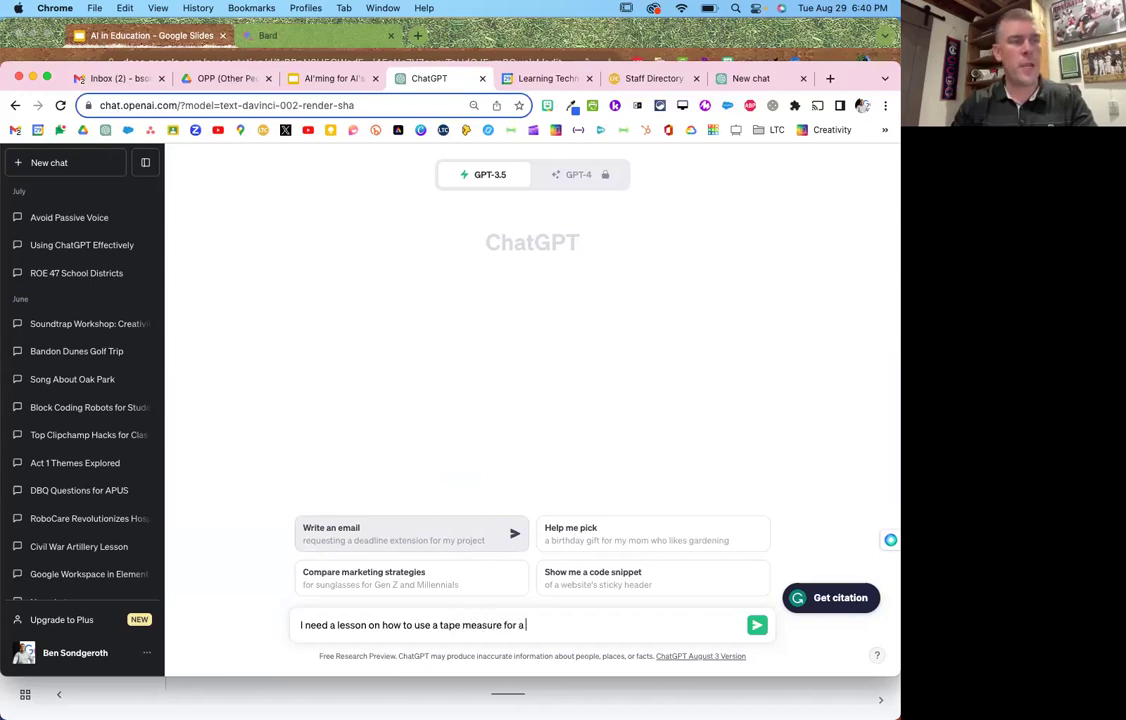
text(high schoo)
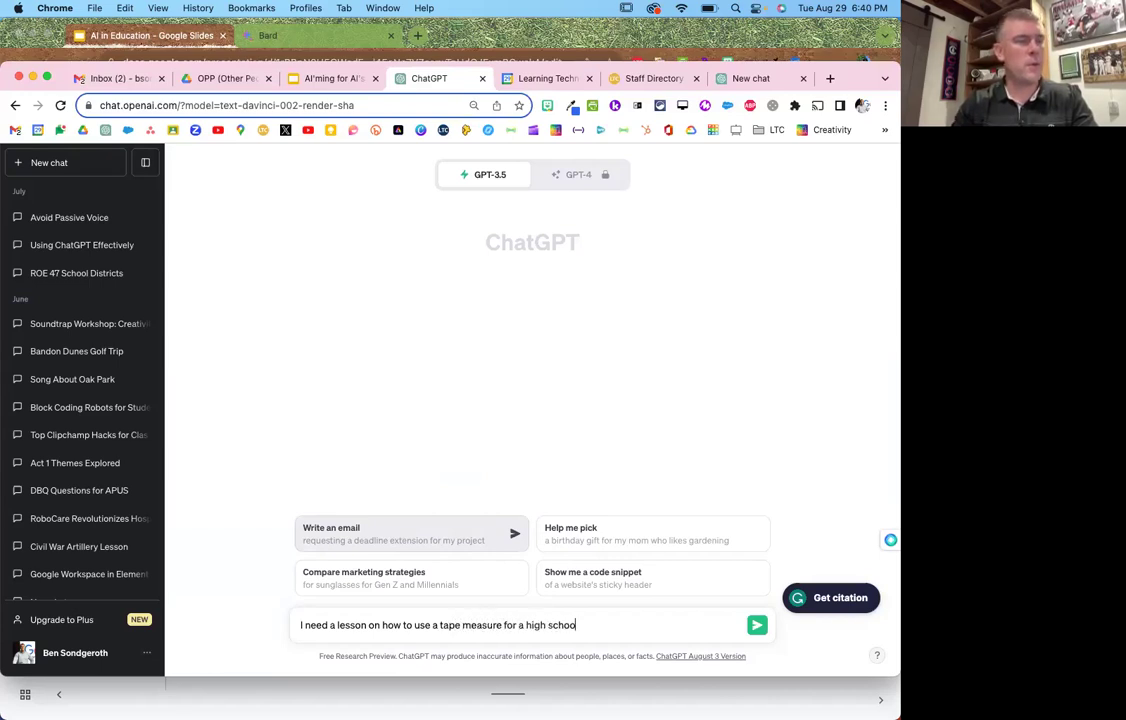
text(l shop class)
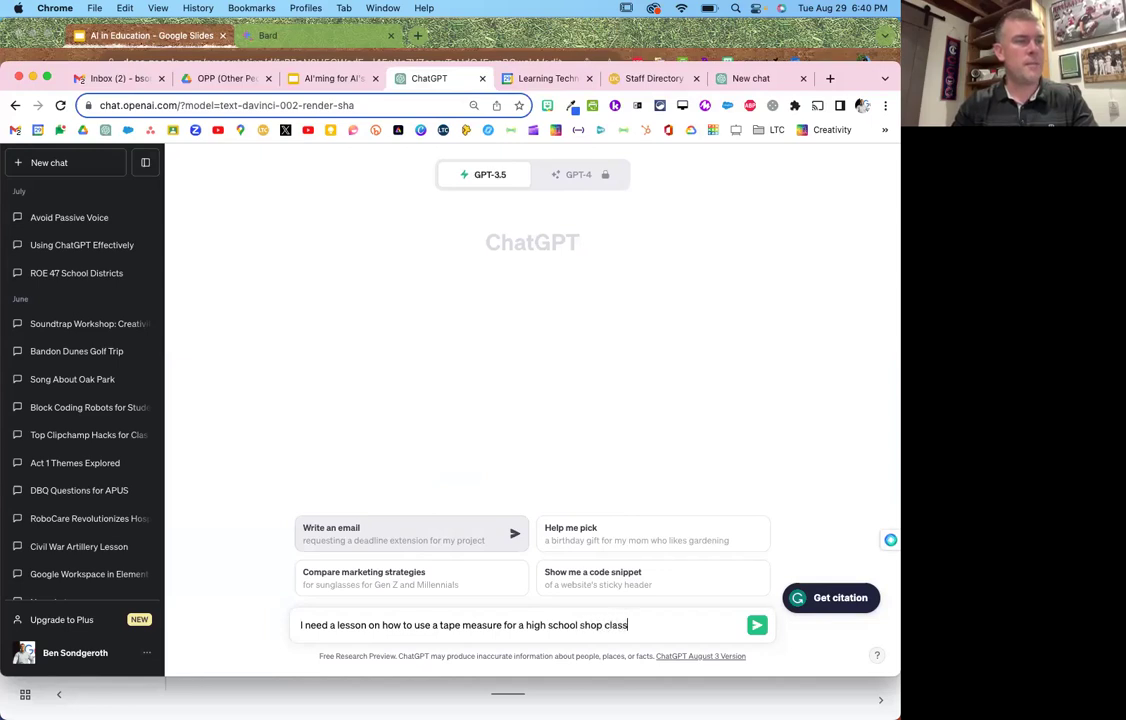
key(Return)
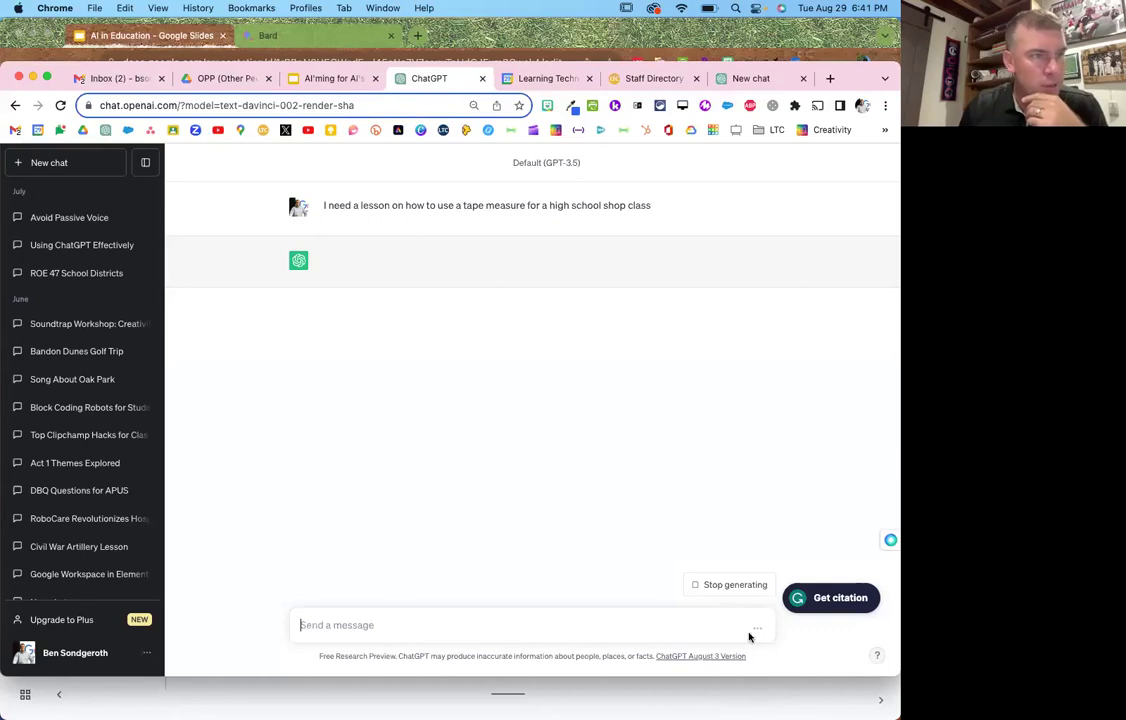
Stop the tape measure lesson response and try to regenerate it.
click(724, 585)
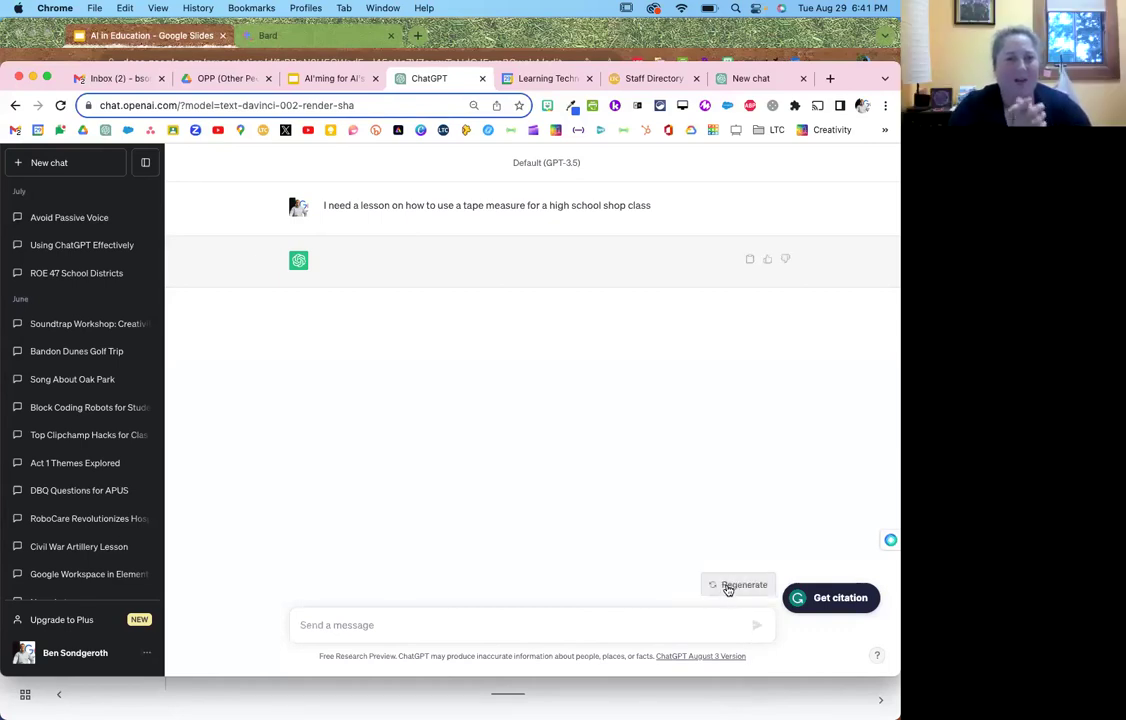
click(727, 584)
click(541, 621)
click(543, 628)
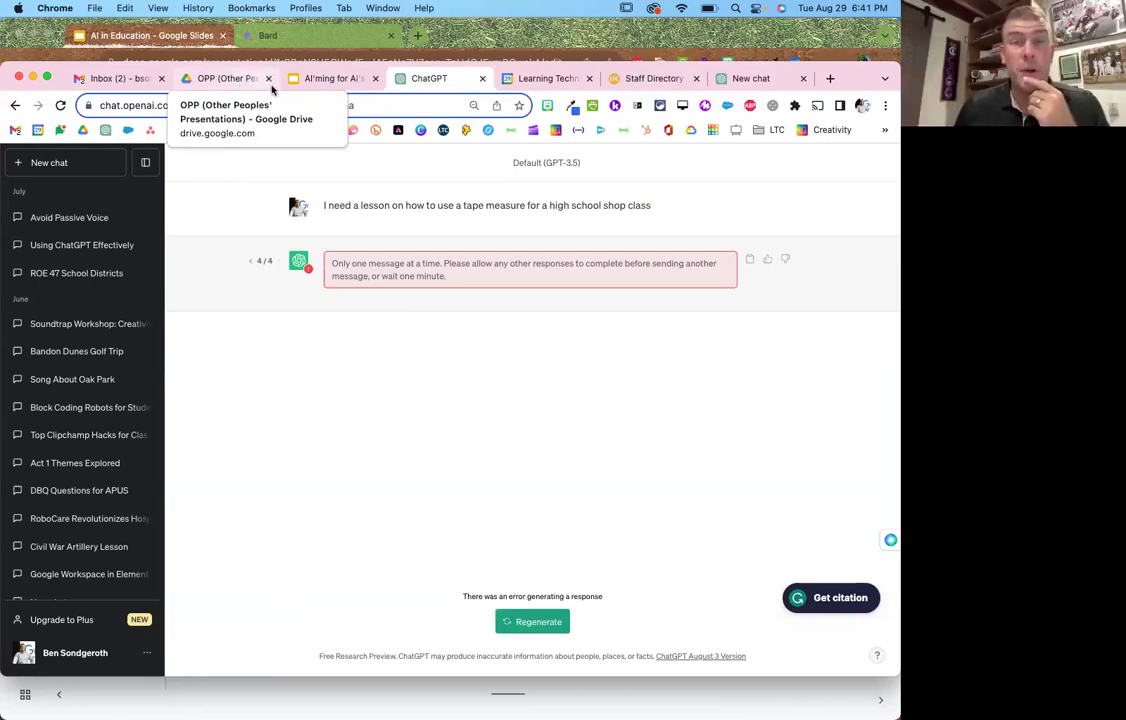
Switch to the AI in Education slide deck and look through the slides around and after slide 14.
click(285, 36)
click(145, 35)
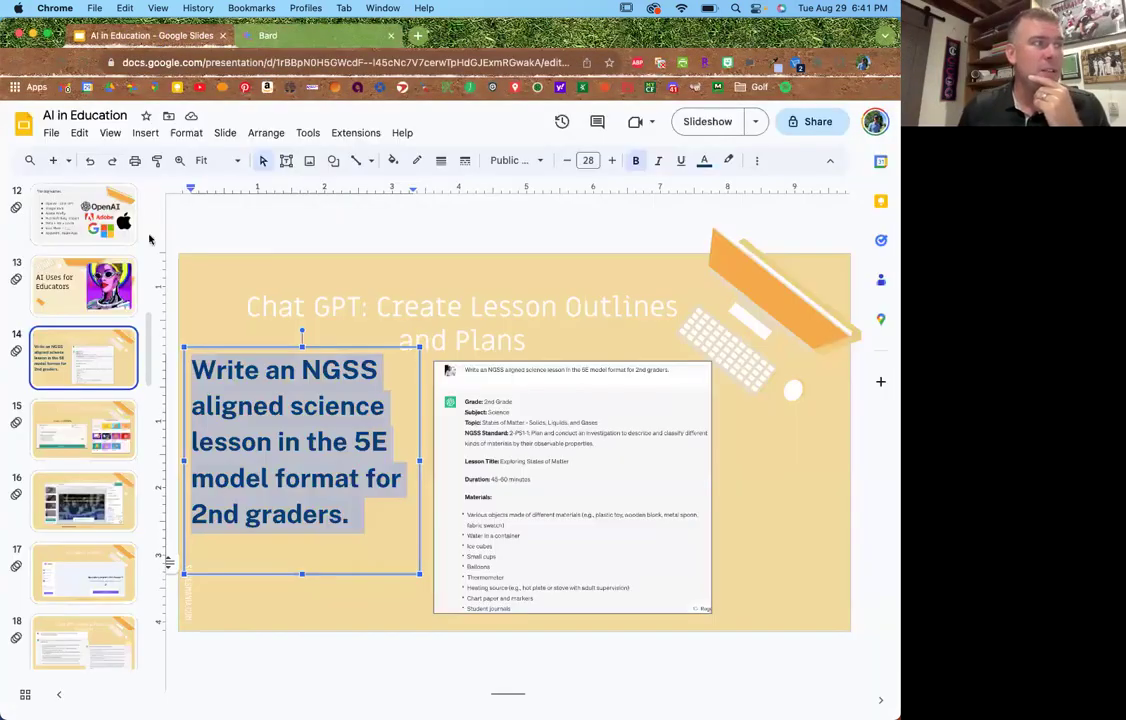
scroll(93, 498, down, 5)
scroll(93, 497, up, 8)
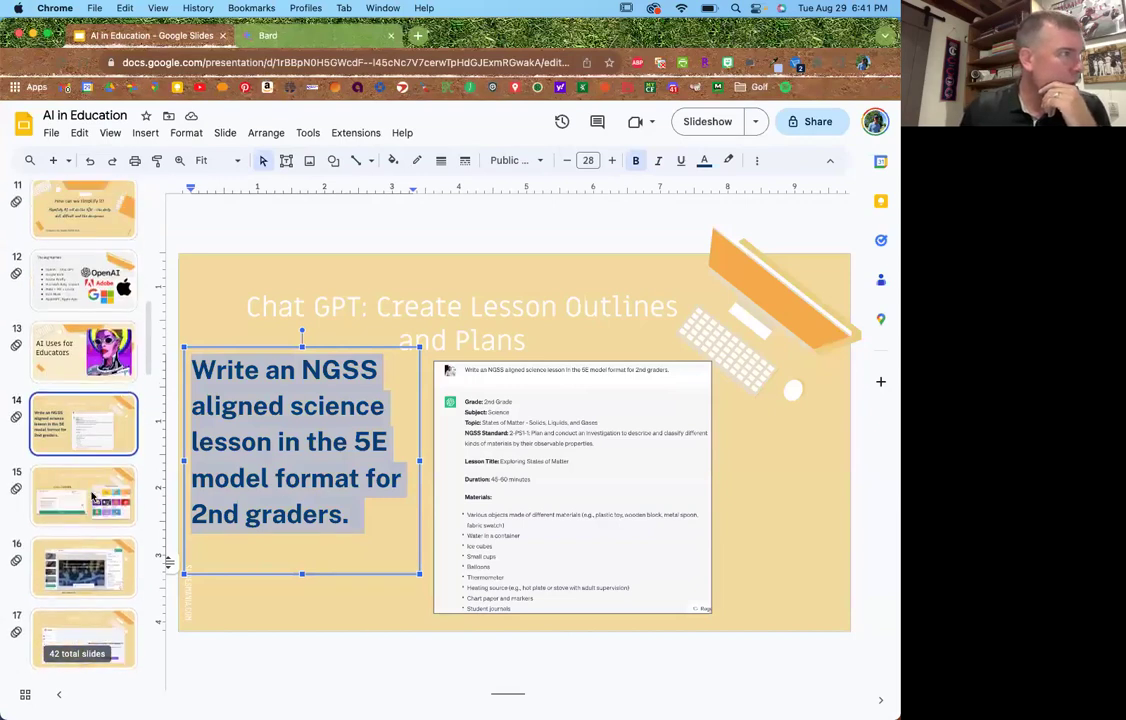
scroll(93, 497, down, 10)
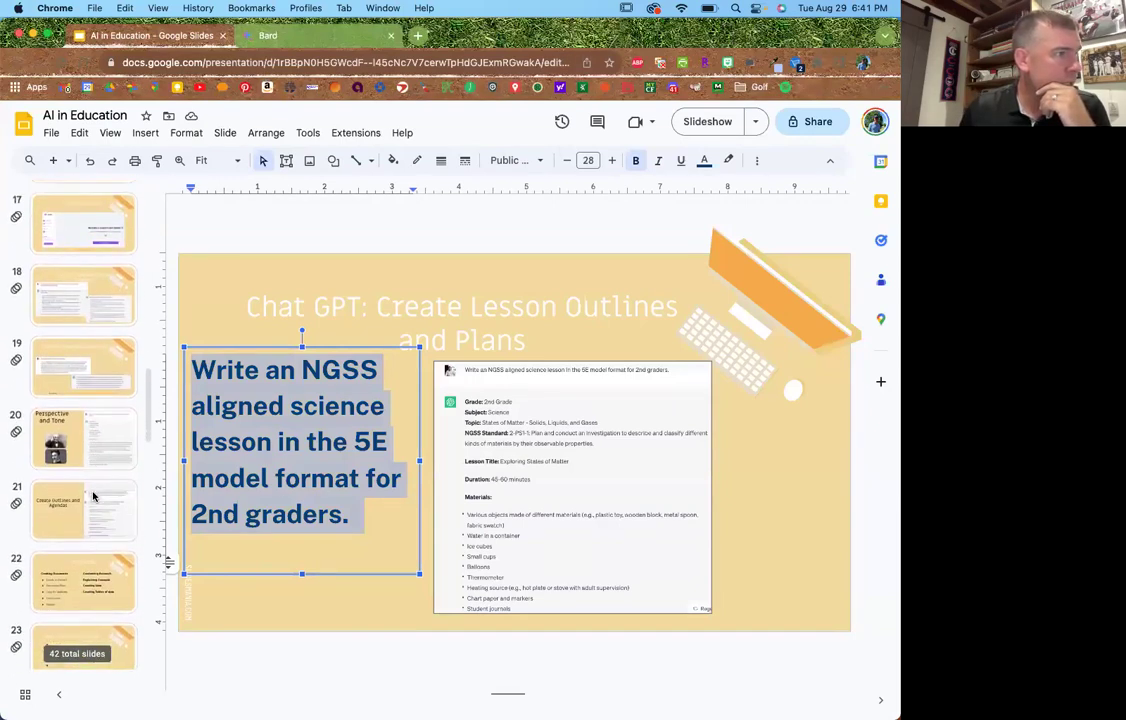
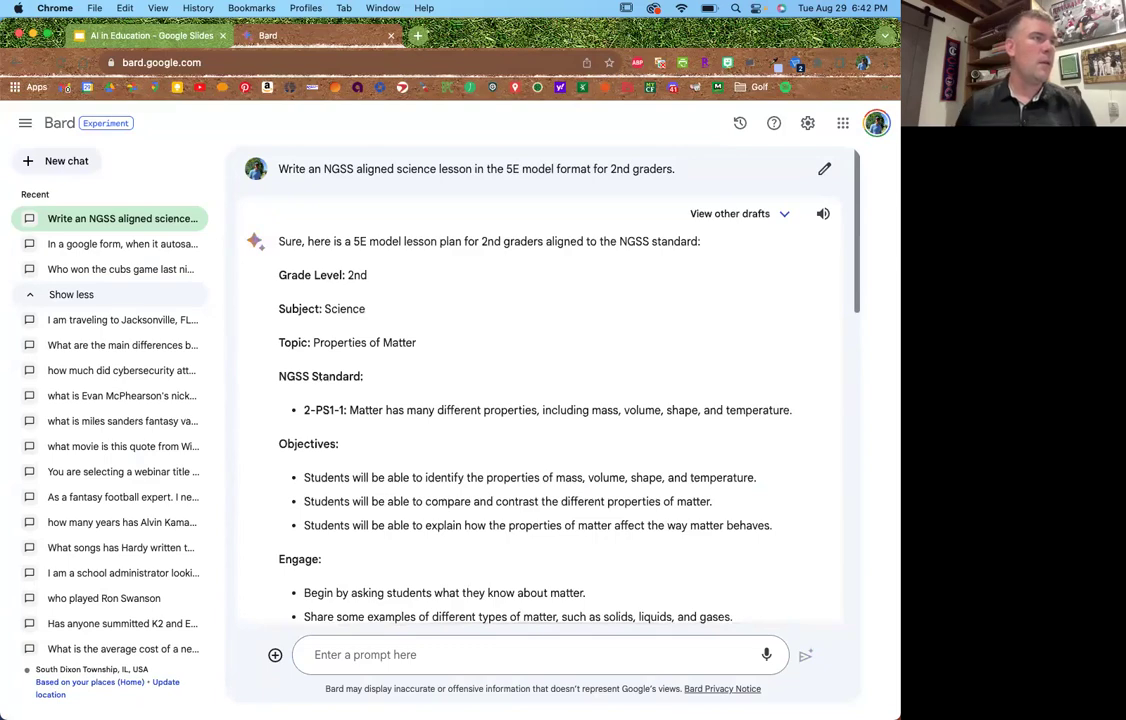
Examine Bard's NGSS aligned 5E science lesson for 2nd graders from its objectives through the Evaluate section.
scroll(467, 424, down, 10)
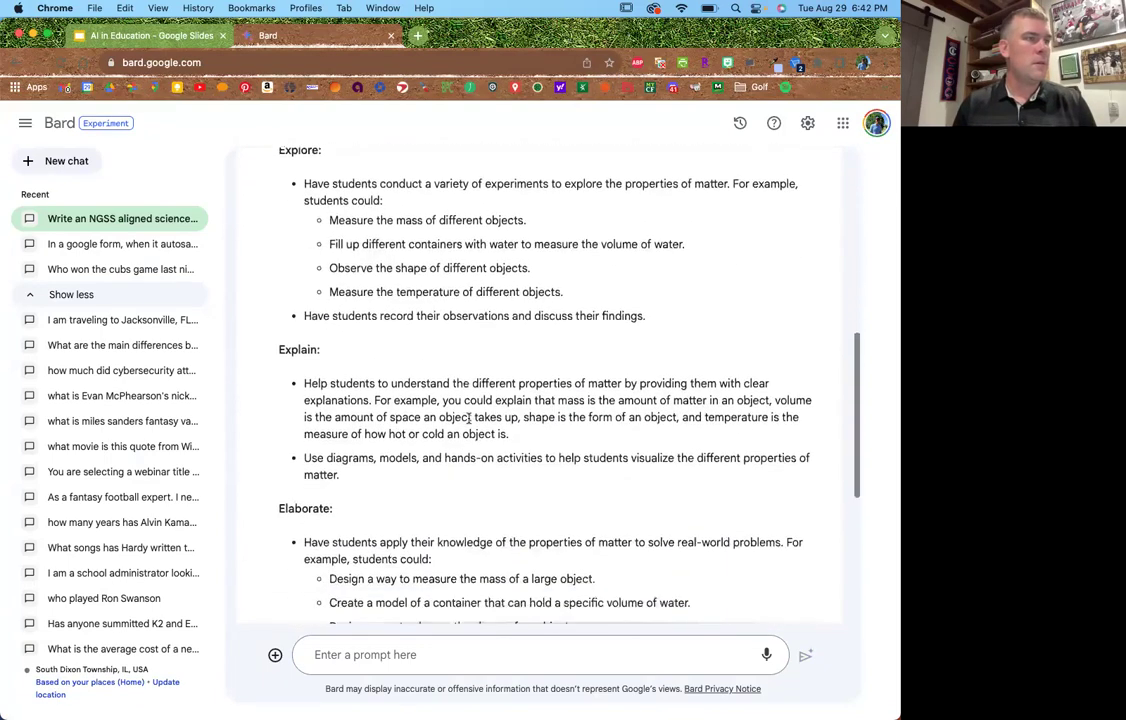
scroll(467, 418, down, 7)
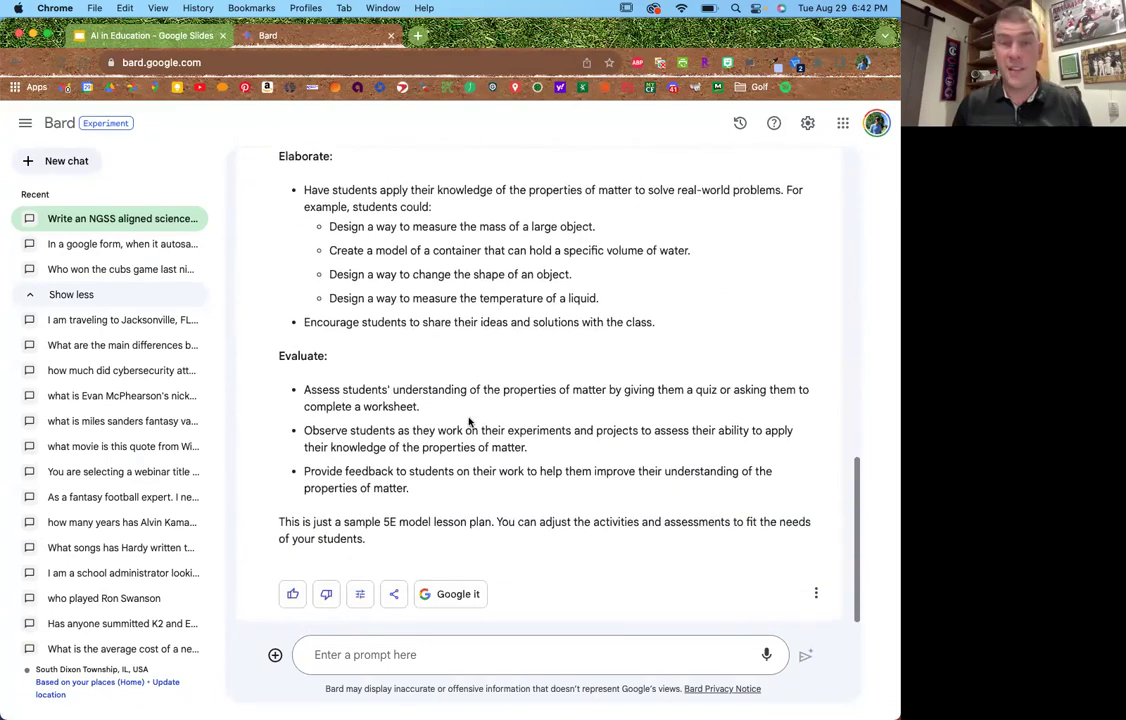
scroll(468, 422, up, 15)
scroll(468, 422, up, 2)
scroll(468, 422, down, 11)
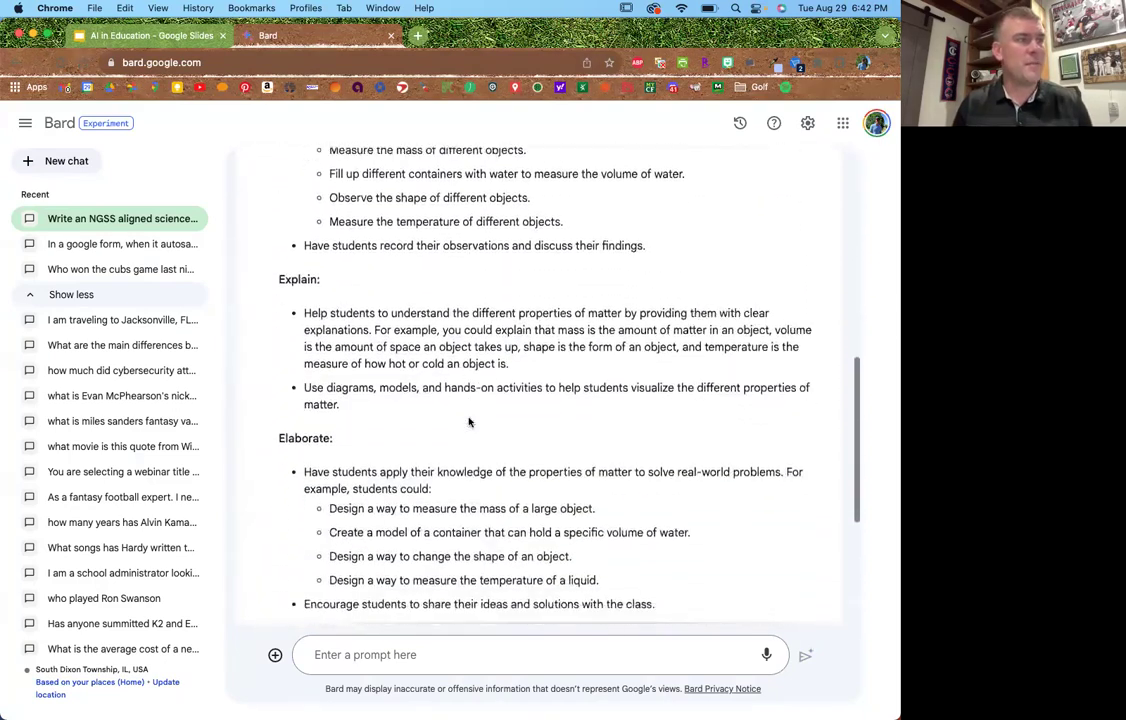
scroll(468, 422, down, 6)
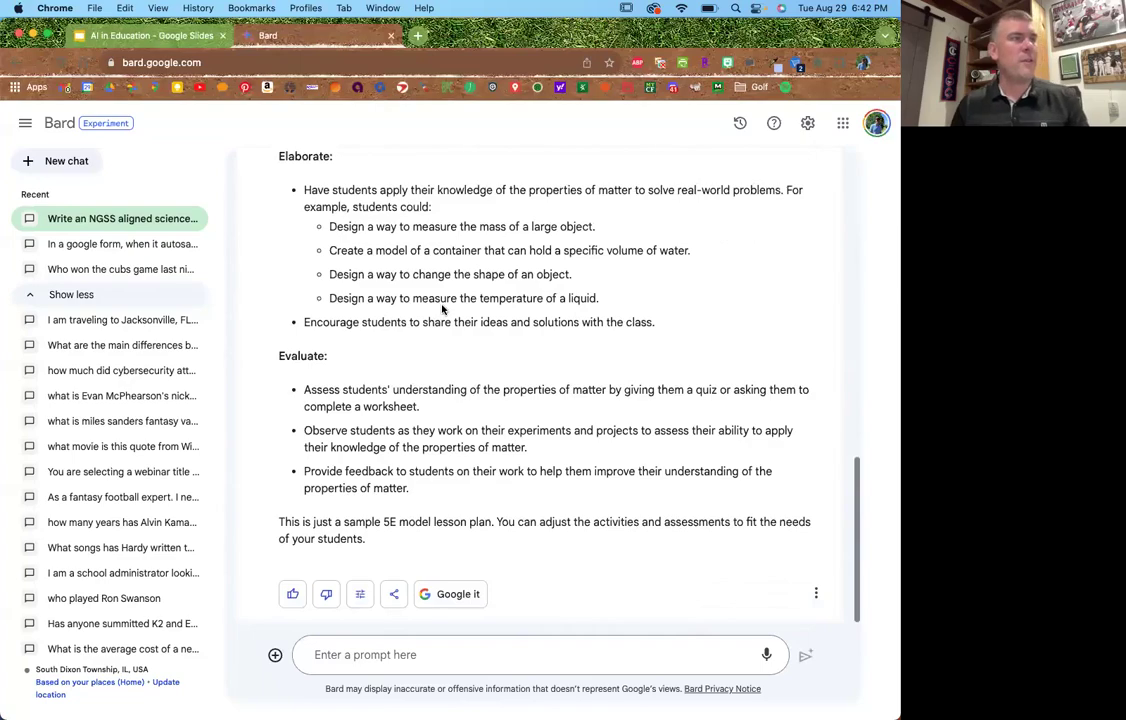
Switch to the ChatGPT window, open the "States of Matter Lesson" conversation and review its lesson for comparison.
key(ctrl+Up)
click(666, 232)
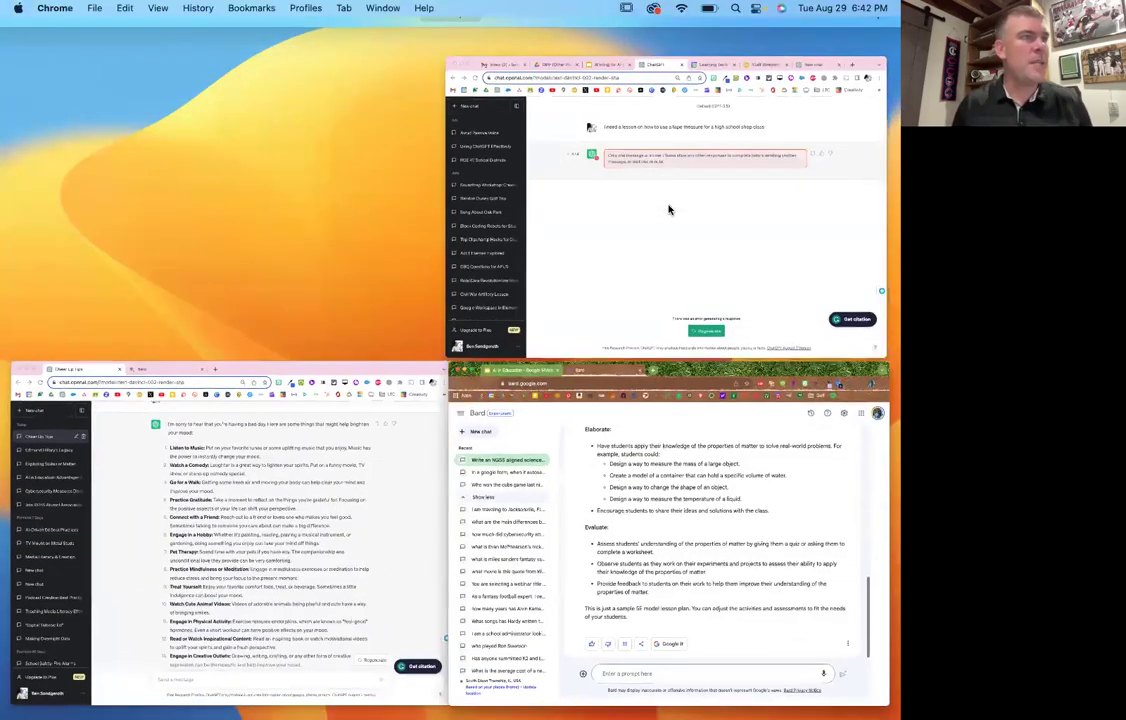
scroll(85, 270, up, 15)
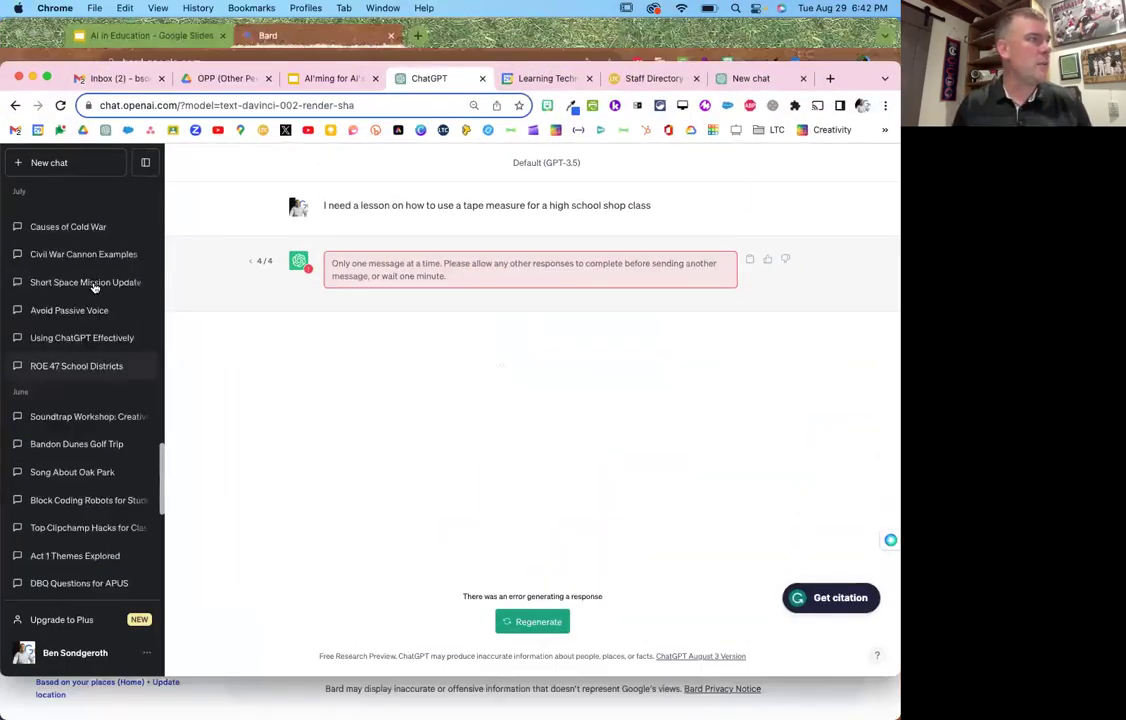
click(76, 246)
click(86, 216)
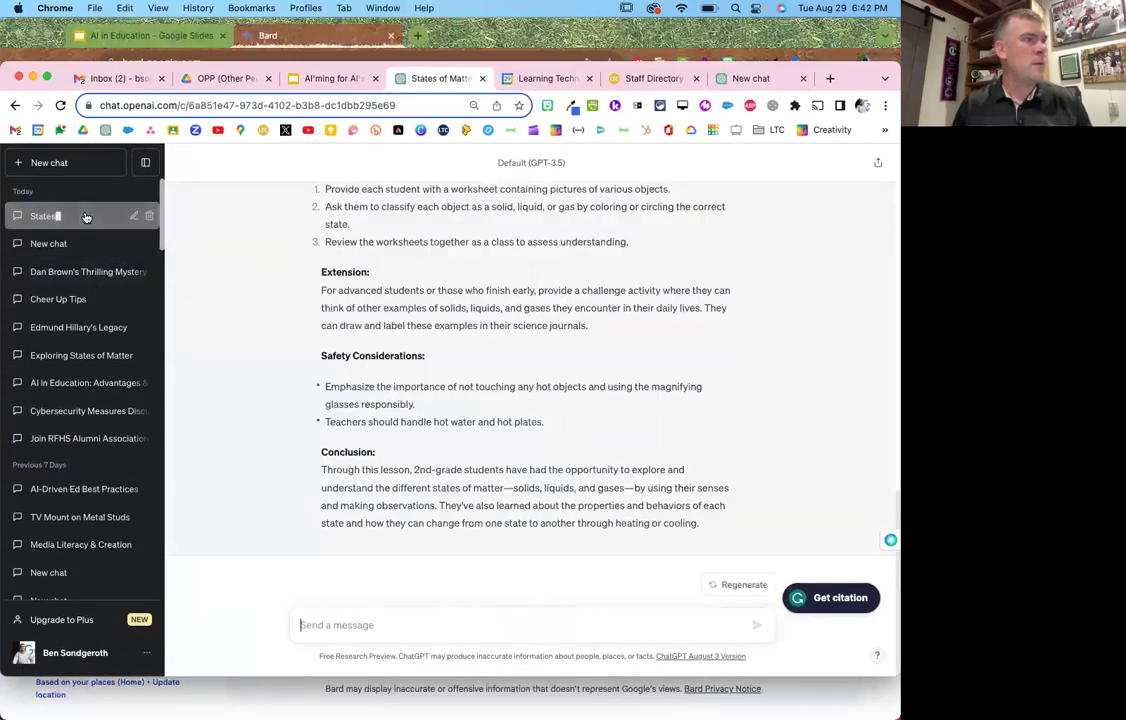
scroll(396, 300, up, 10)
scroll(396, 302, up, 3)
scroll(396, 300, down, 12)
scroll(396, 300, down, 3)
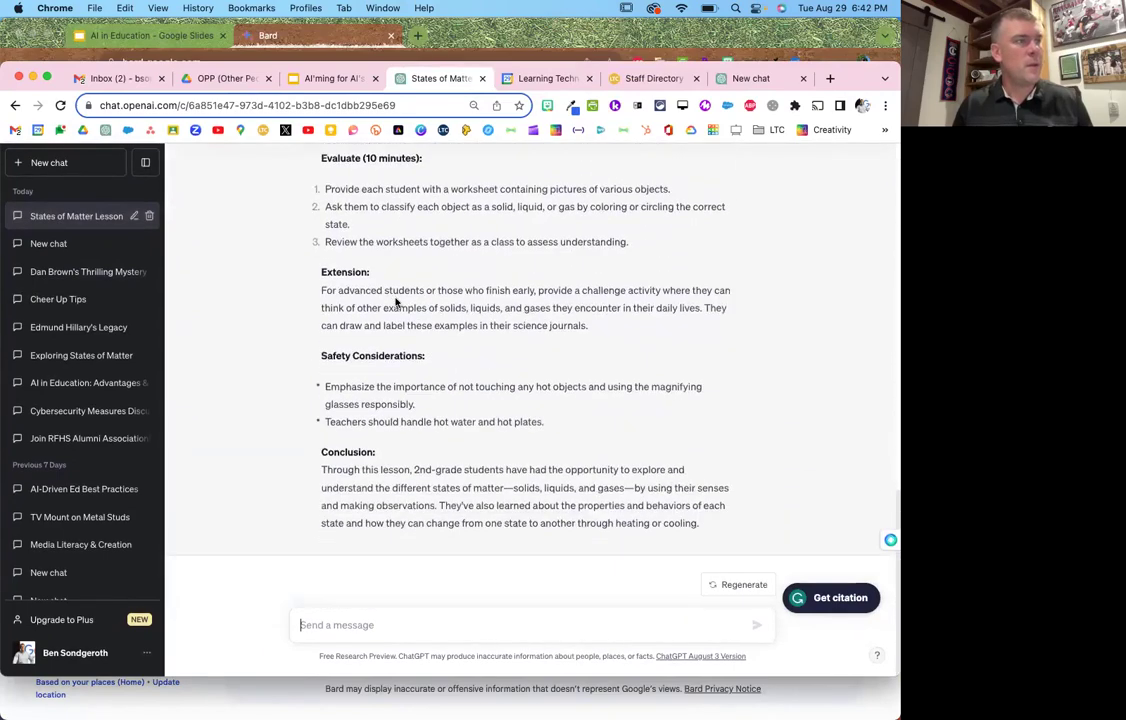
scroll(396, 302, up, 20)
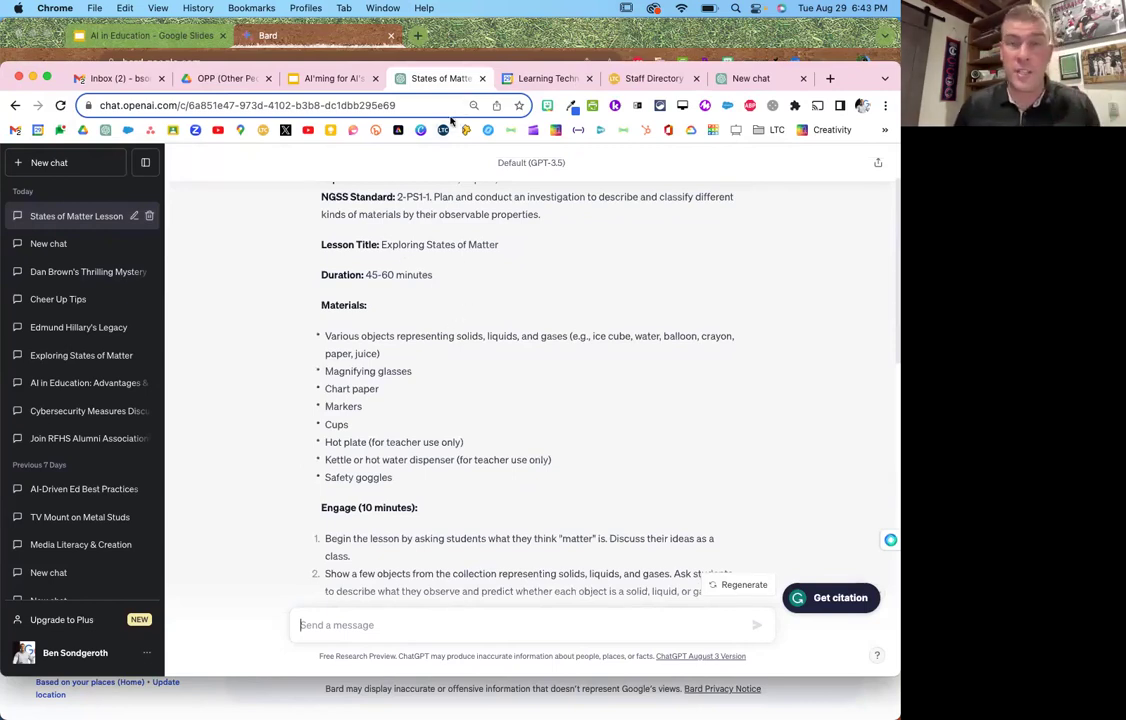
In a new Bard chat, send "write a letter from Nikola Tesla to Thomas Edison about Edison stealing Tesla's work" and review the letter.
click(326, 42)
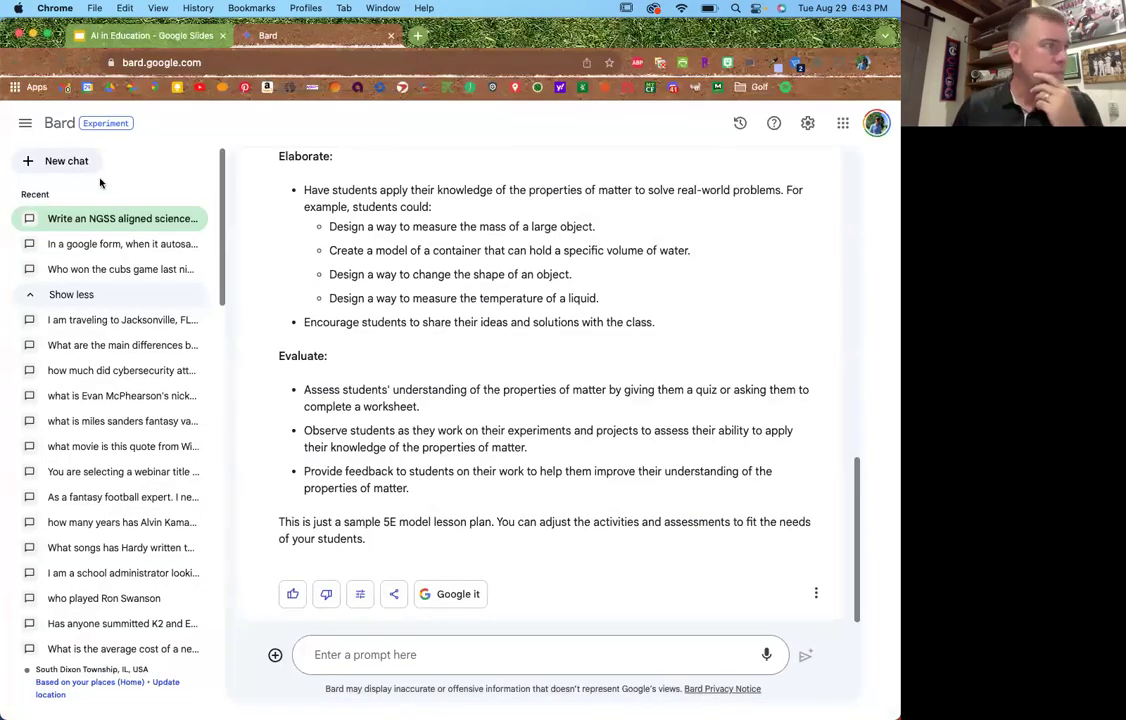
click(57, 160)
click(437, 658)
text(write a les)
key(BackSpace)
text(tter from Nikola Tesla to Thomas Edison )
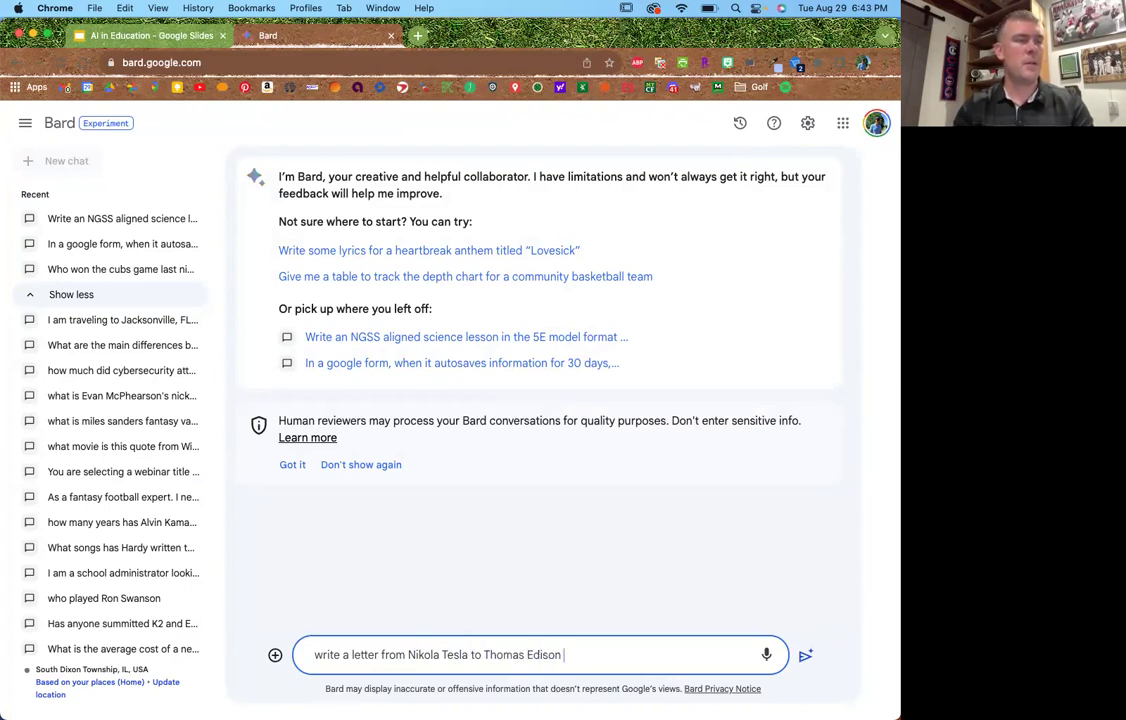
text(about Edi)
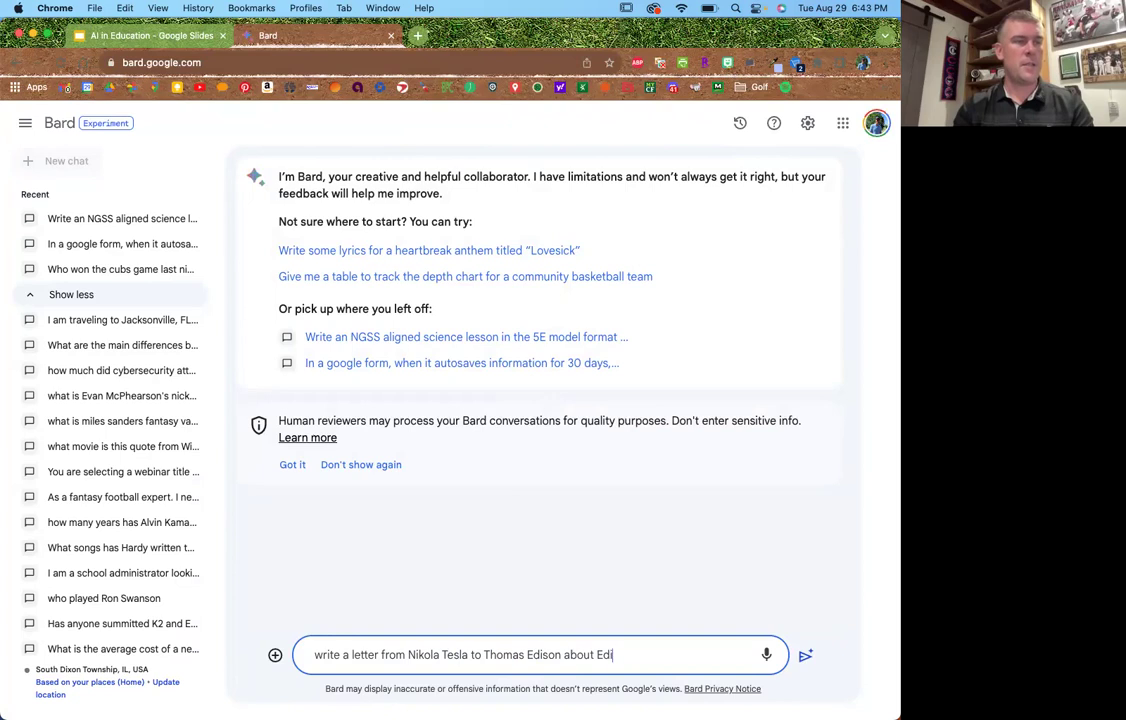
text(son steali)
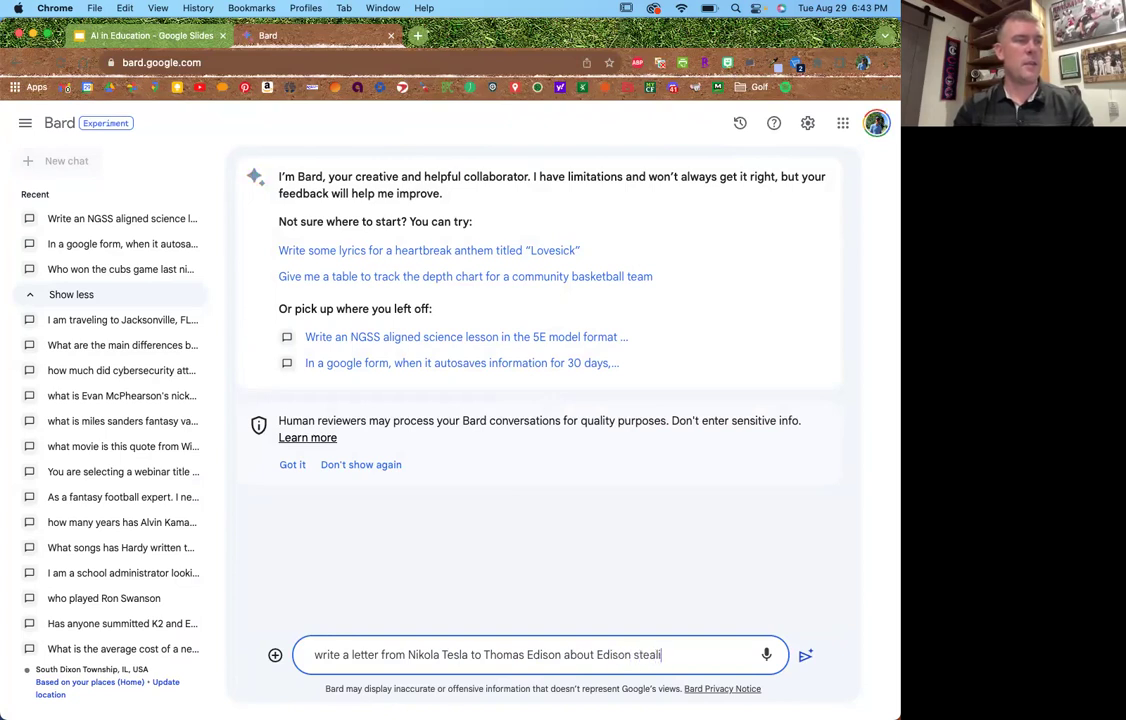
text(ng Tesla's )
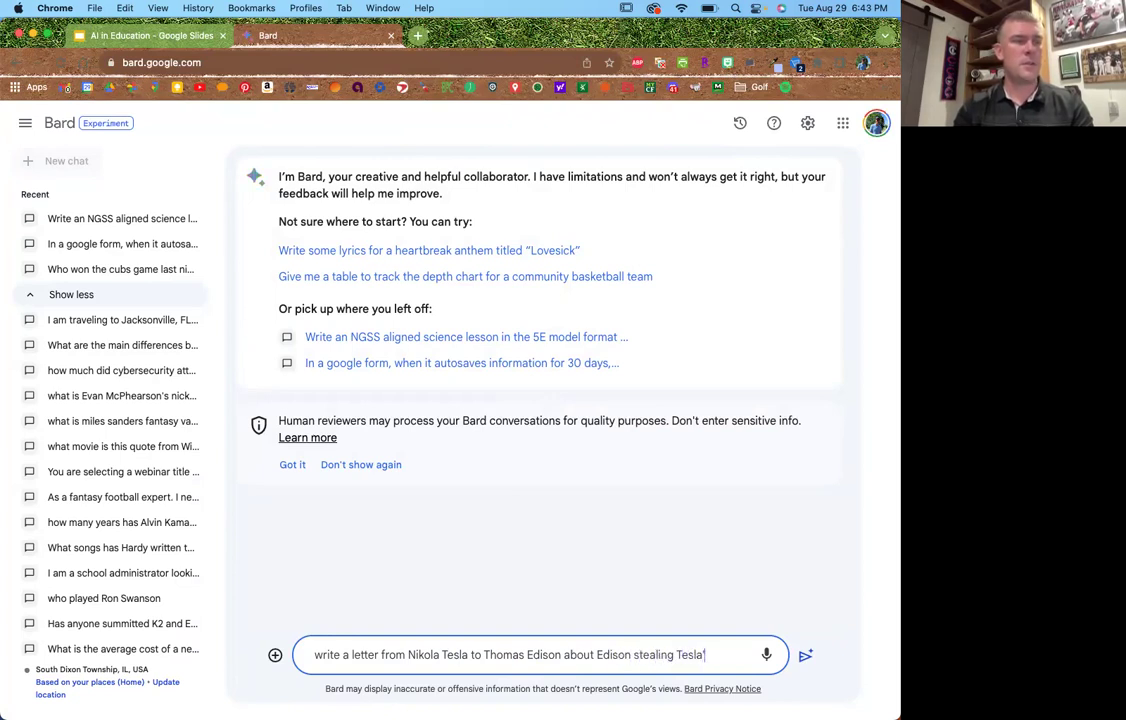
text(work)
key(Return)
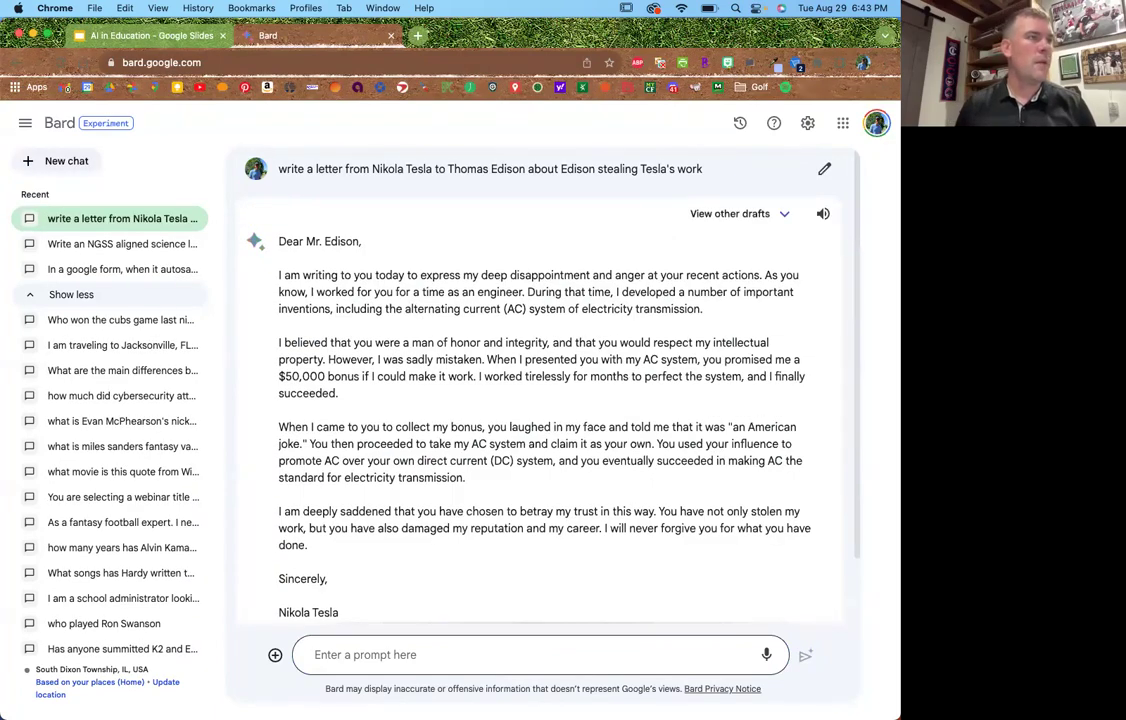
scroll(628, 472, down, 3)
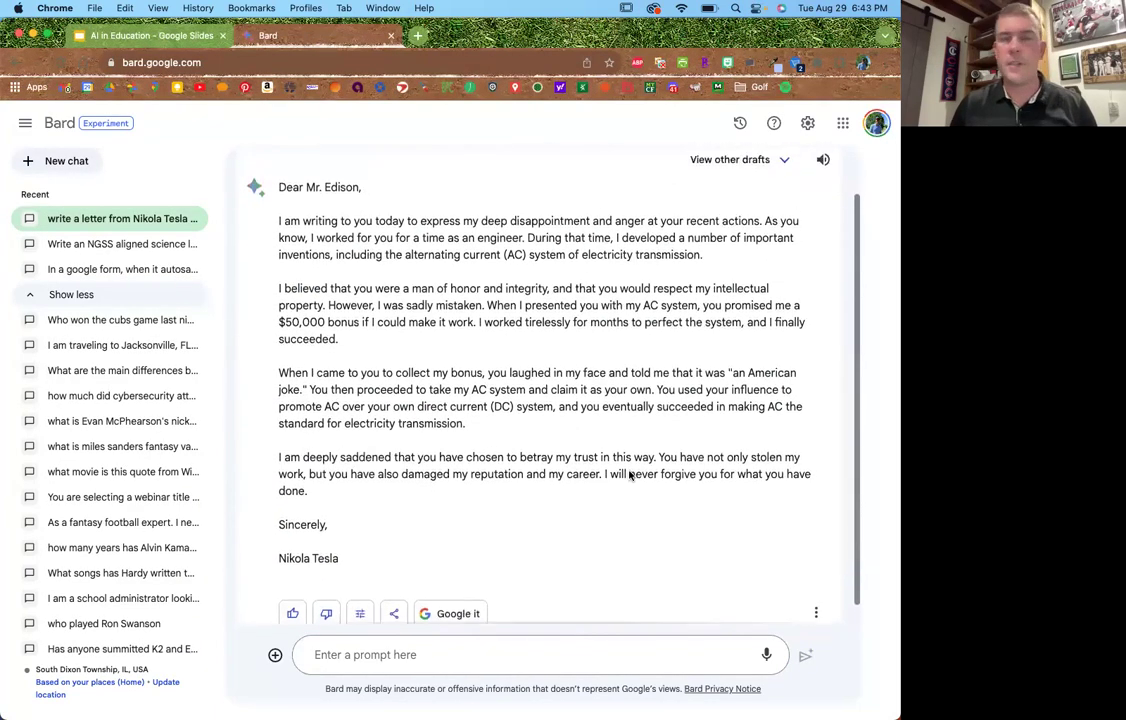
scroll(629, 476, up, 3)
scroll(629, 476, down, 1)
scroll(629, 476, up, 1)
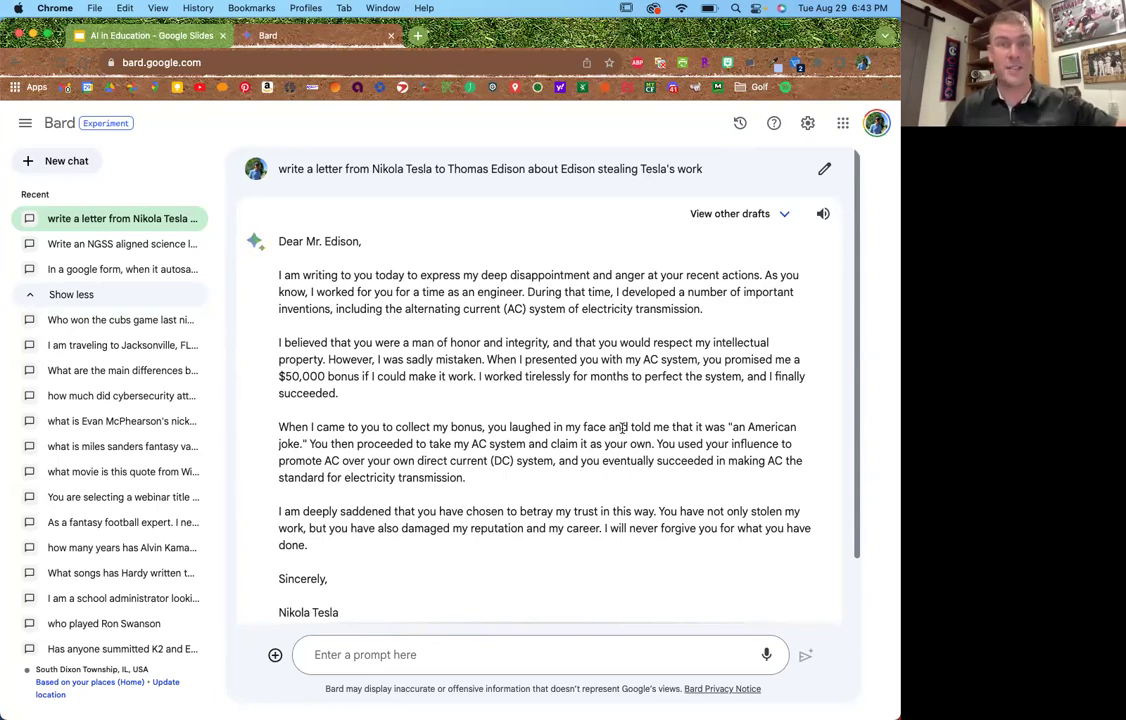
Switch to the other ChatGPT window and bring the "Tesla accuses Edison" conversation window onto this screen.
key(ctrl+Up)
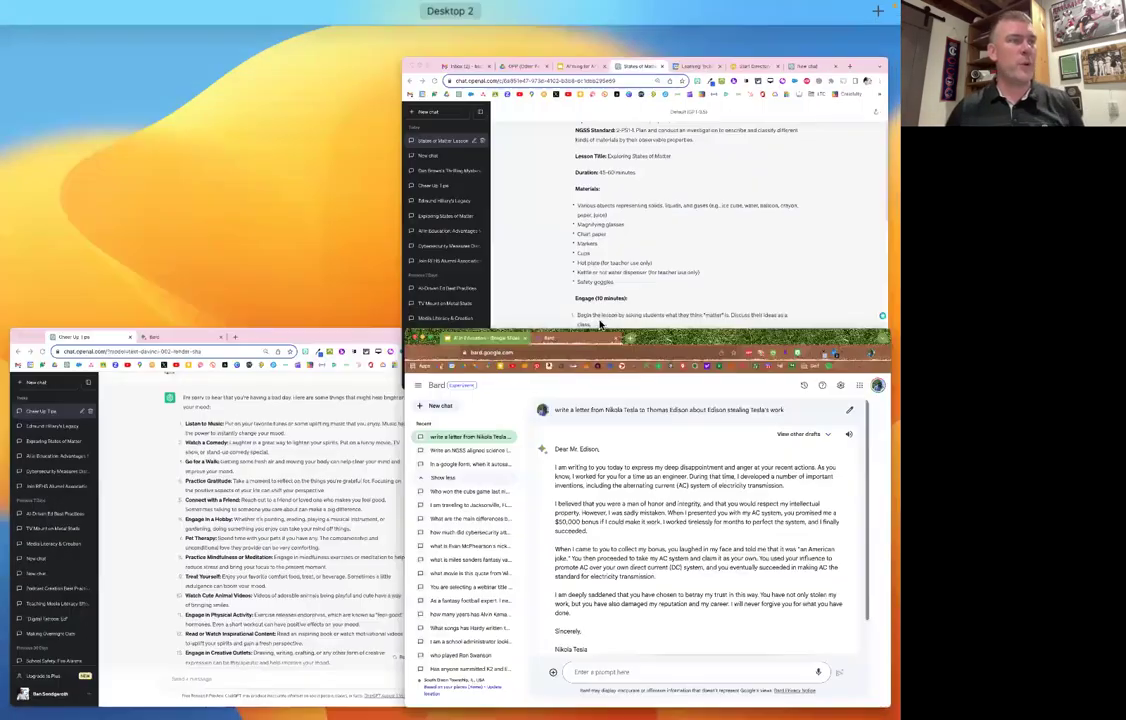
click(360, 366)
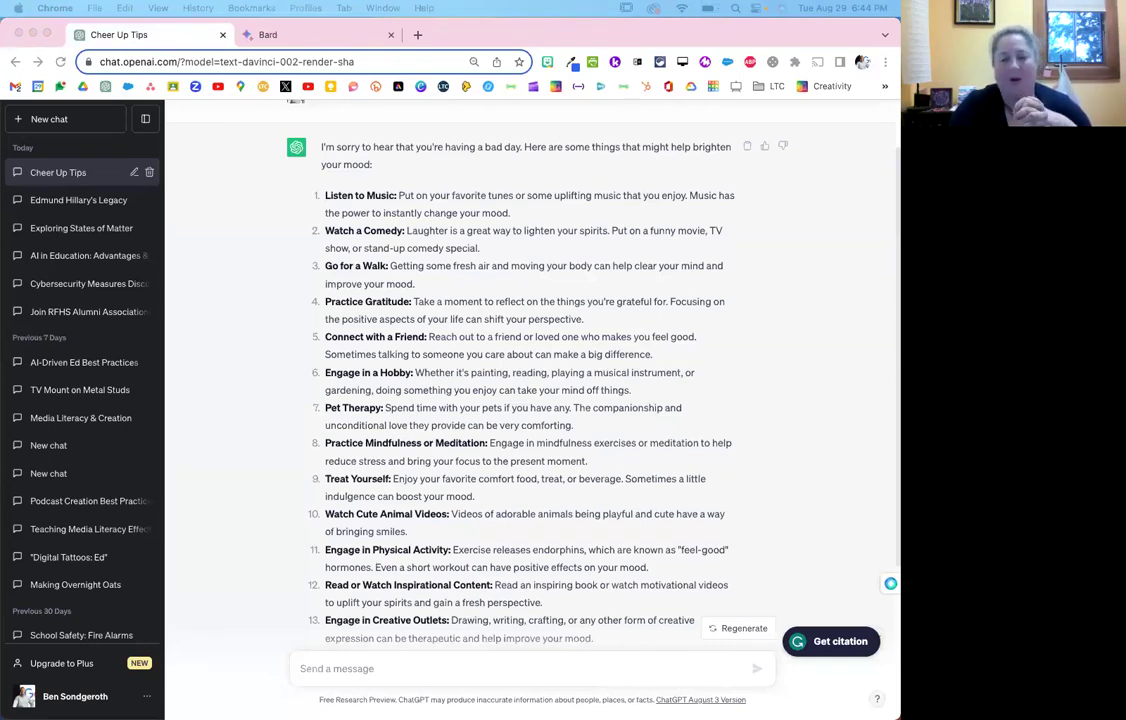
drag(452, 276, 283, 40)
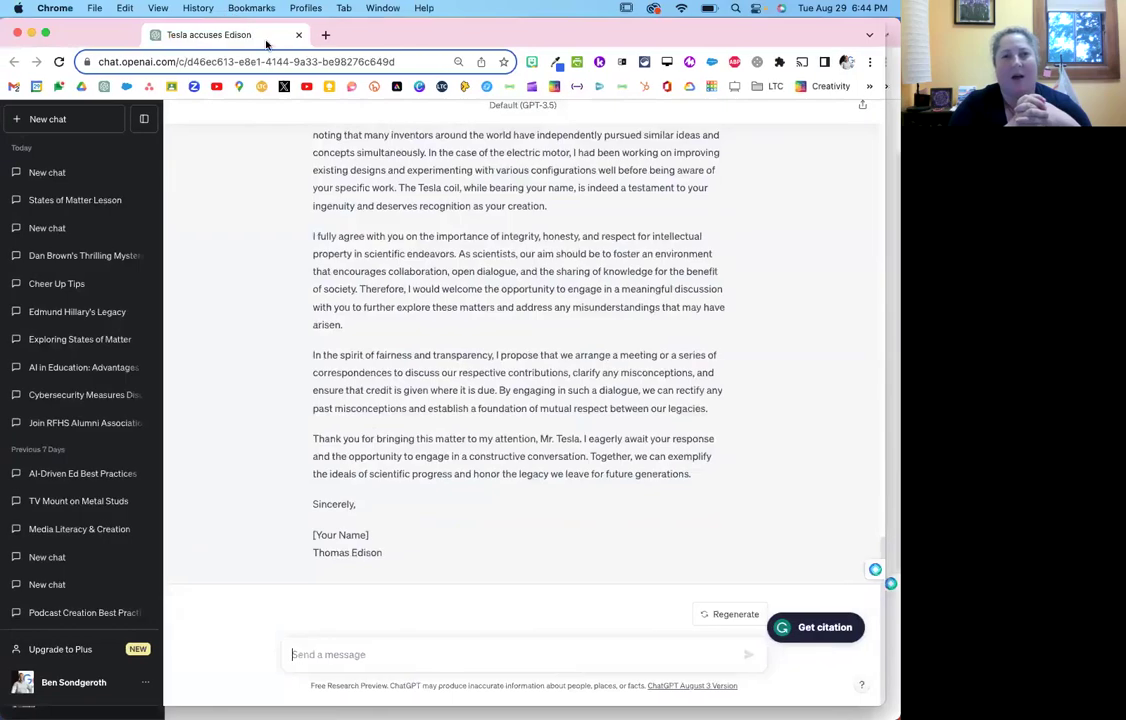
Examine ChatGPT's formal Tesla letter to Edison, highlighting the sender address and date block at its beginning.
scroll(508, 405, up, 20)
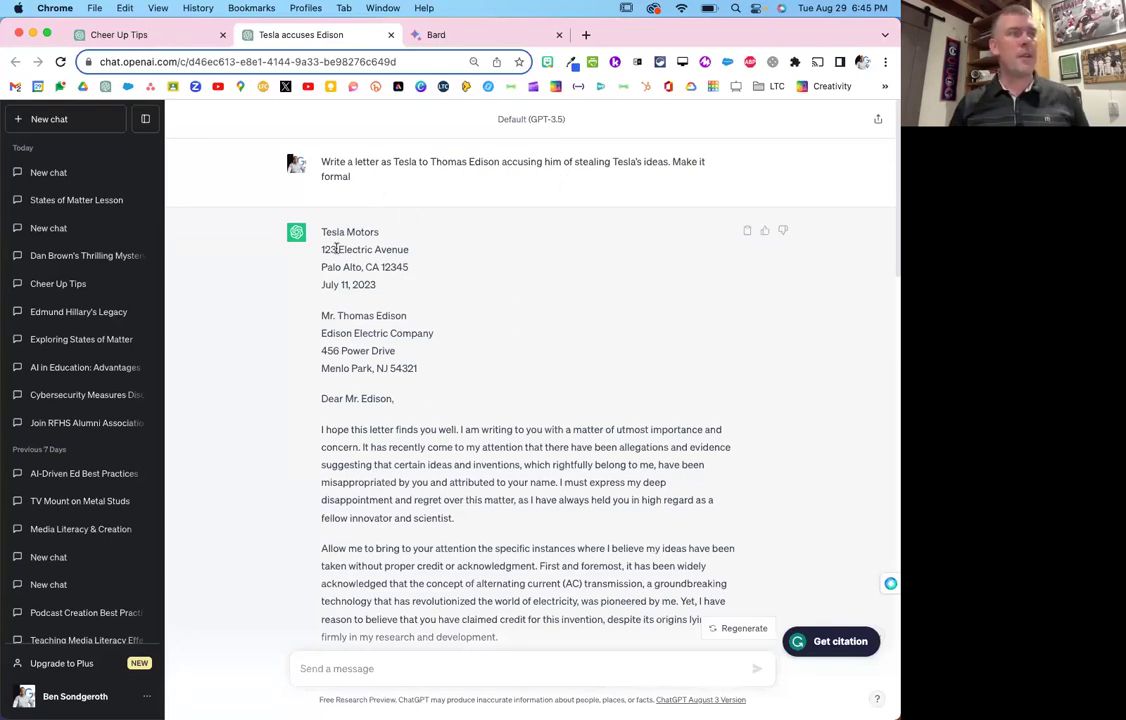
drag(318, 231, 415, 318)
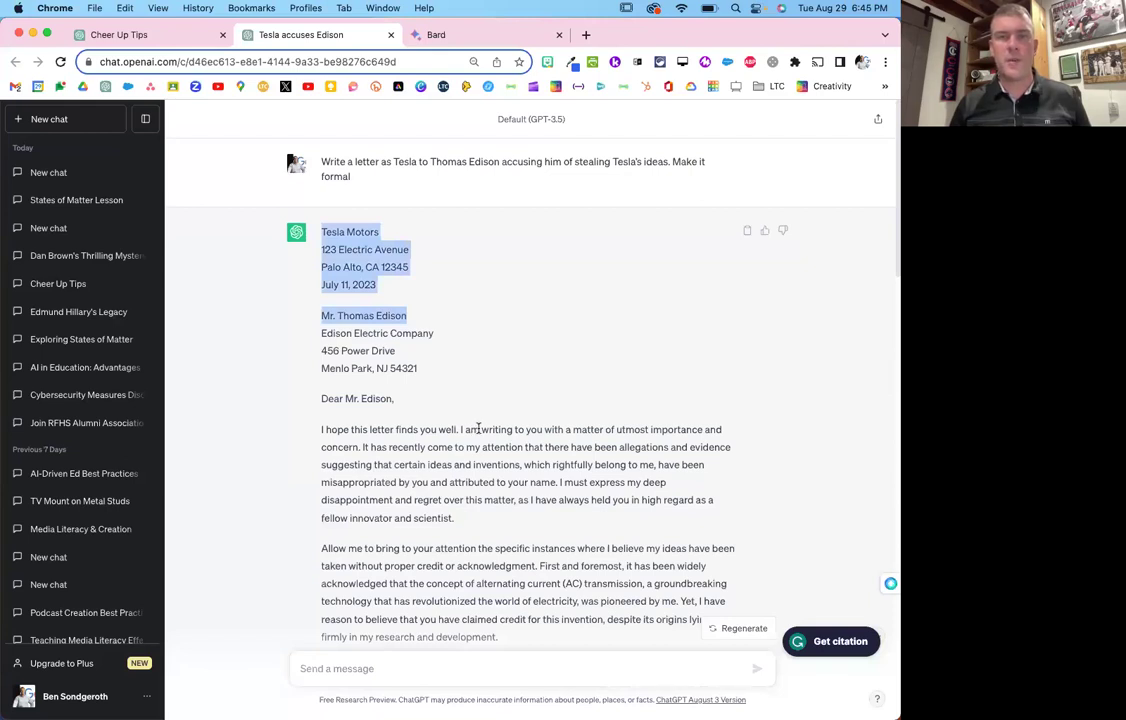
click(340, 280)
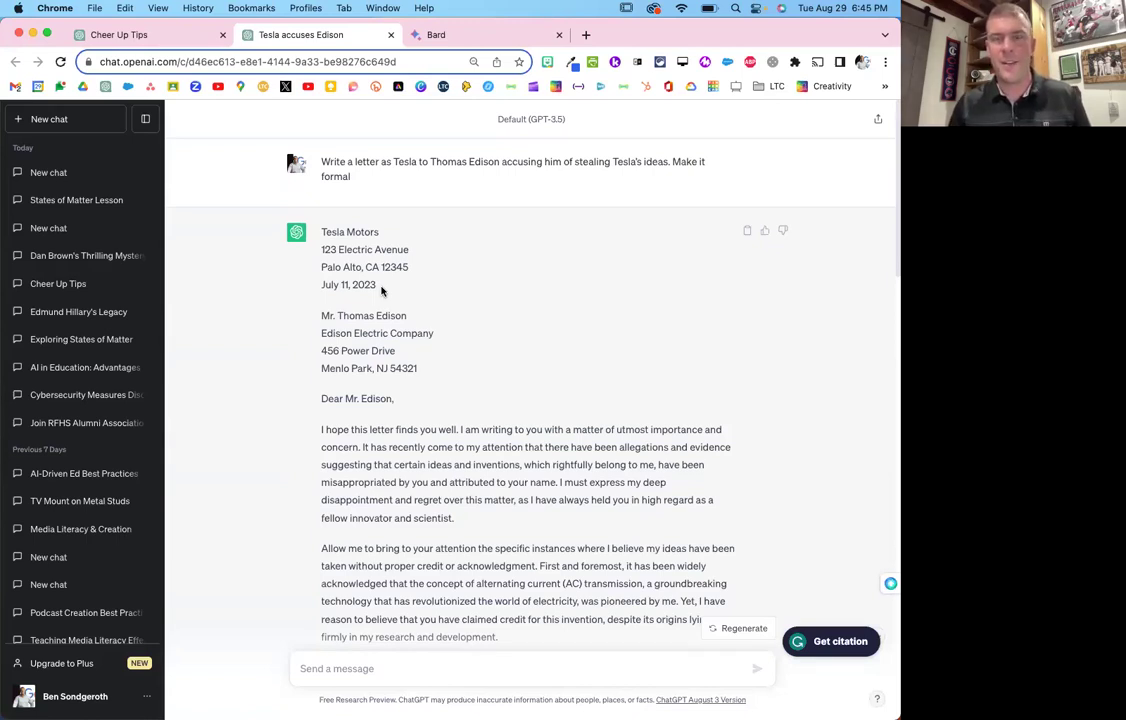
scroll(510, 382, down, 5)
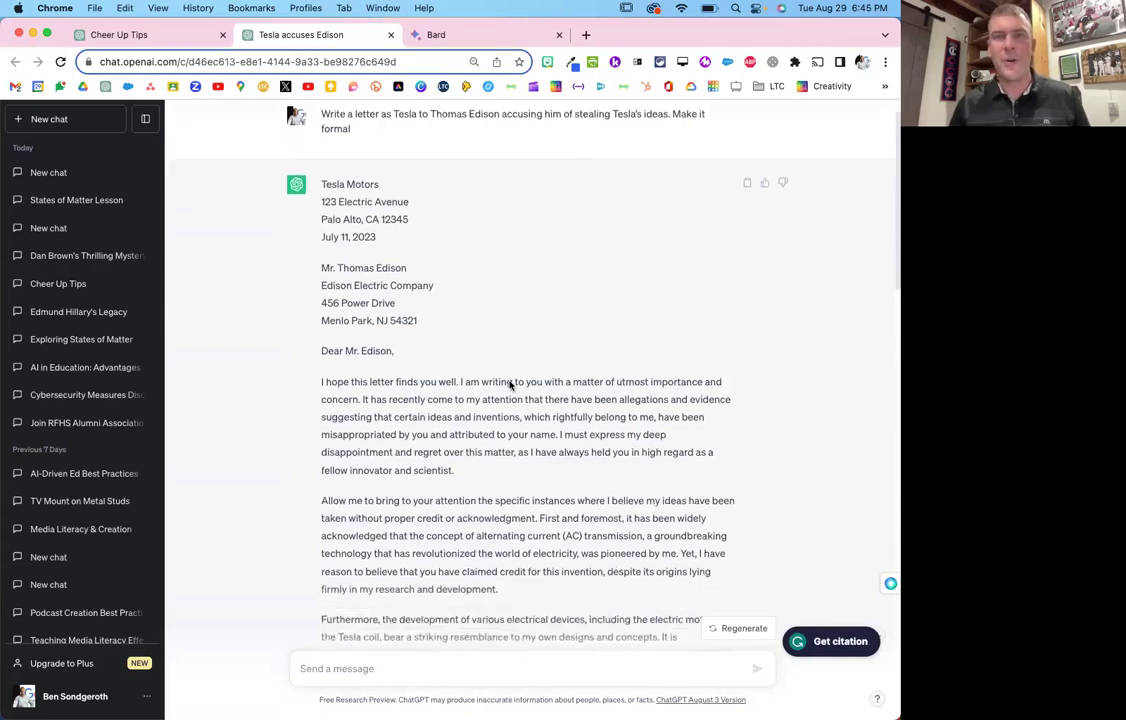
scroll(510, 385, up, 5)
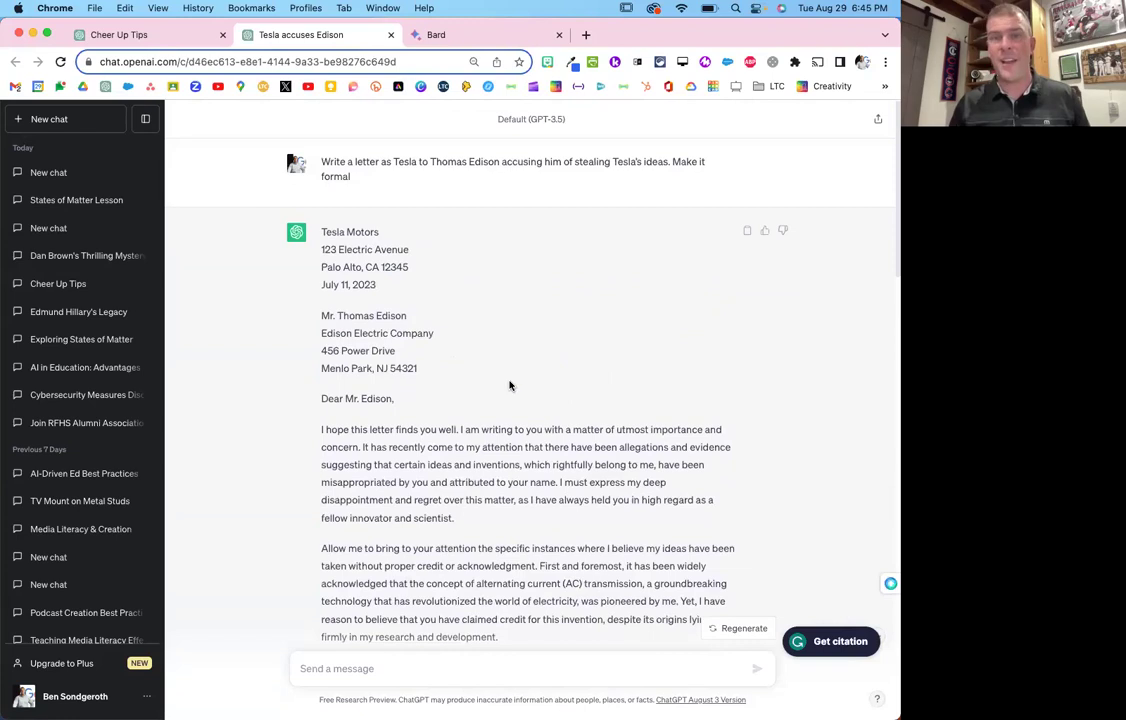
scroll(509, 385, down, 2)
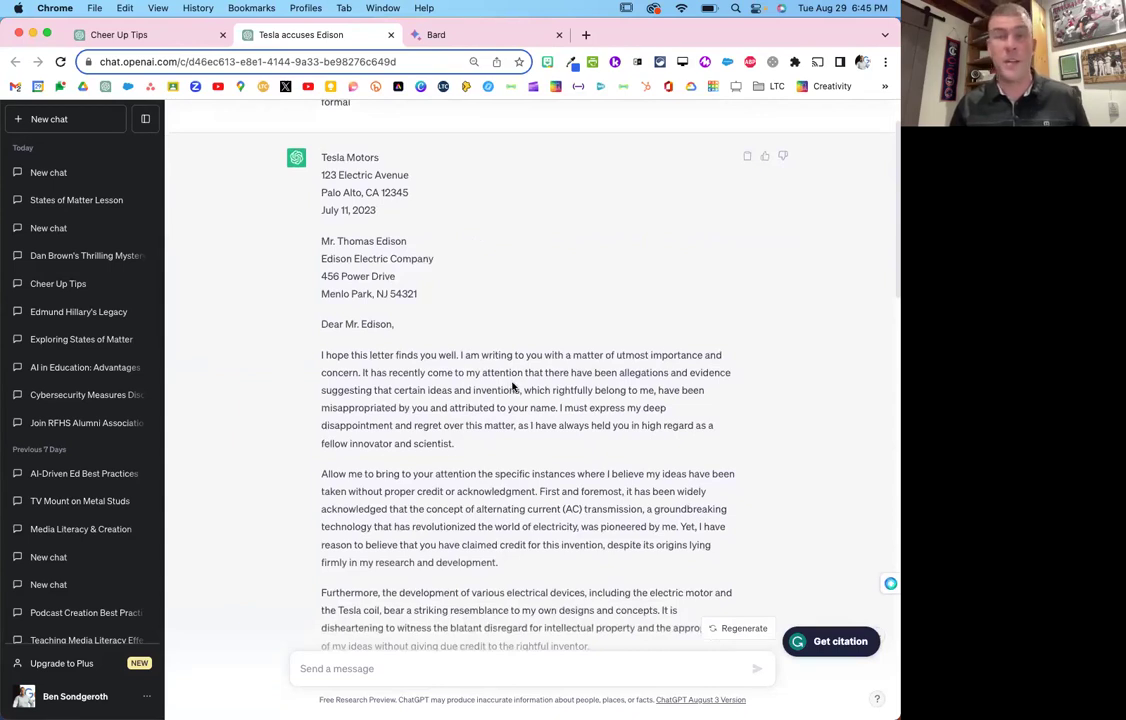
scroll(480, 372, up, 2)
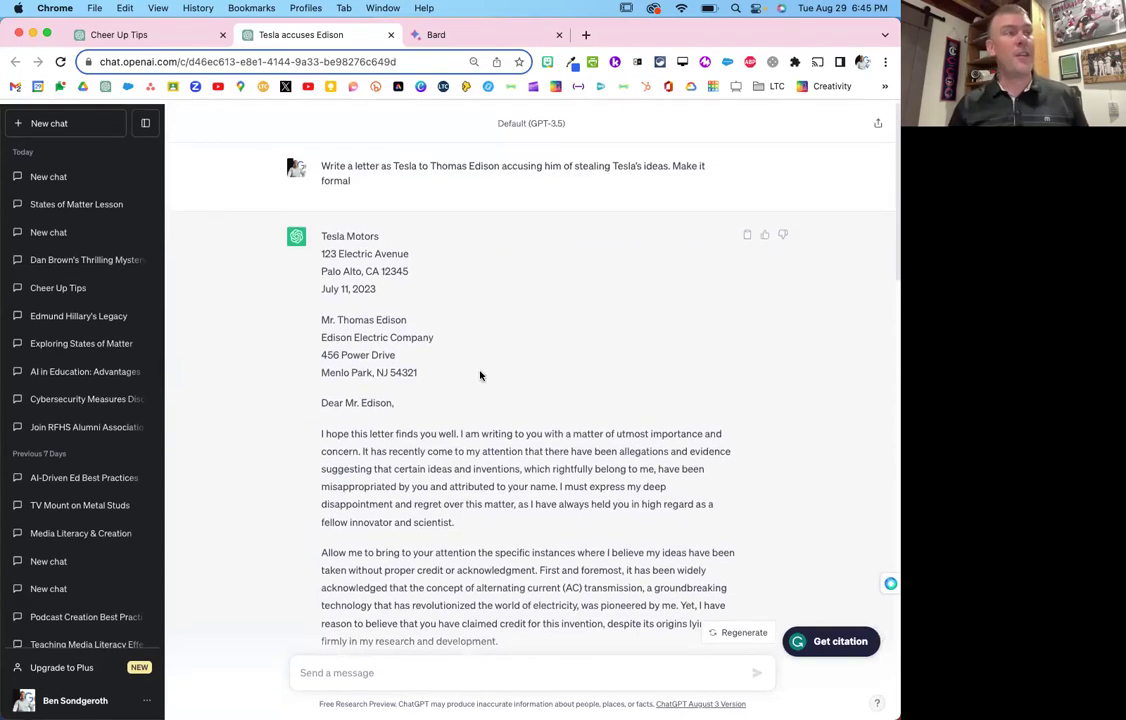
click(587, 38)
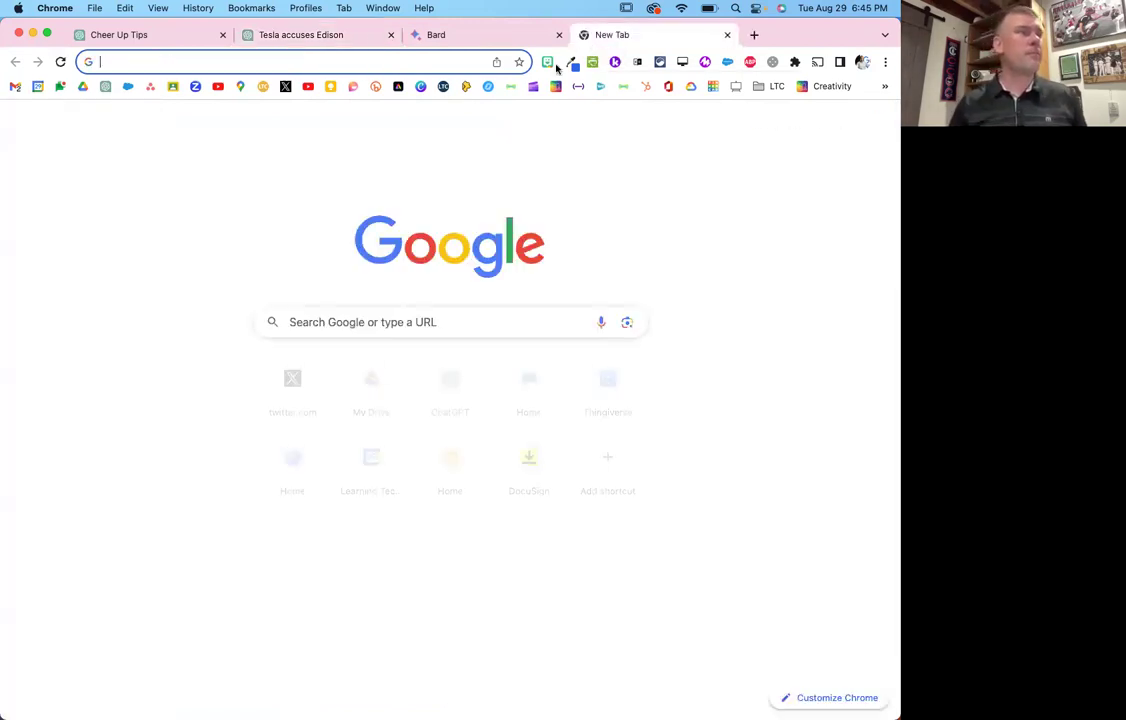
key(ctrl+shift+Tab)
click(624, 34)
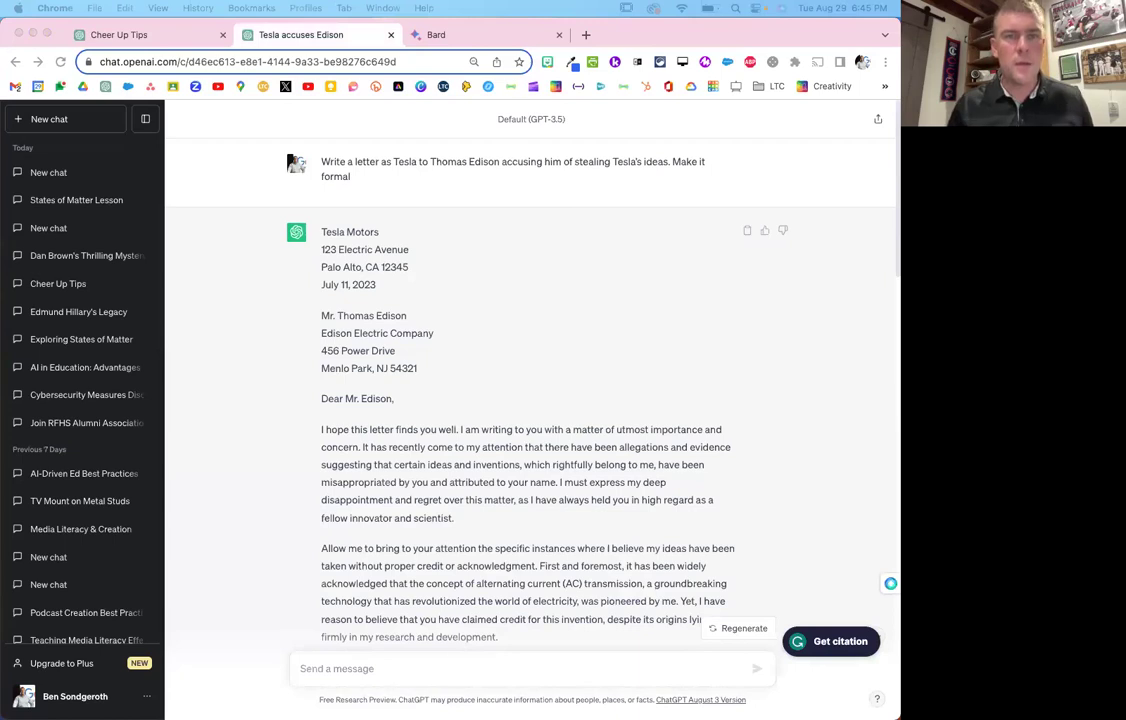
Find the "Cold War Causes Lesson" conversation in the ChatGPT history and open it.
scroll(55, 265, down, 1)
scroll(57, 275, down, 10)
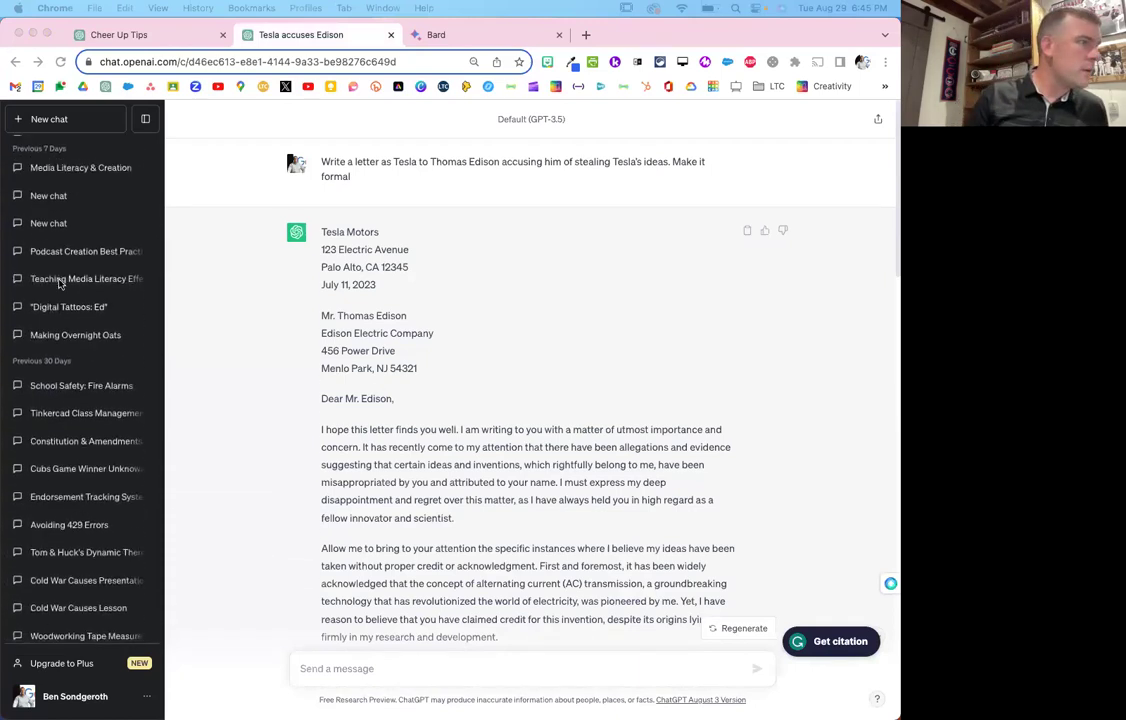
scroll(59, 283, down, 2)
scroll(76, 376, down, 5)
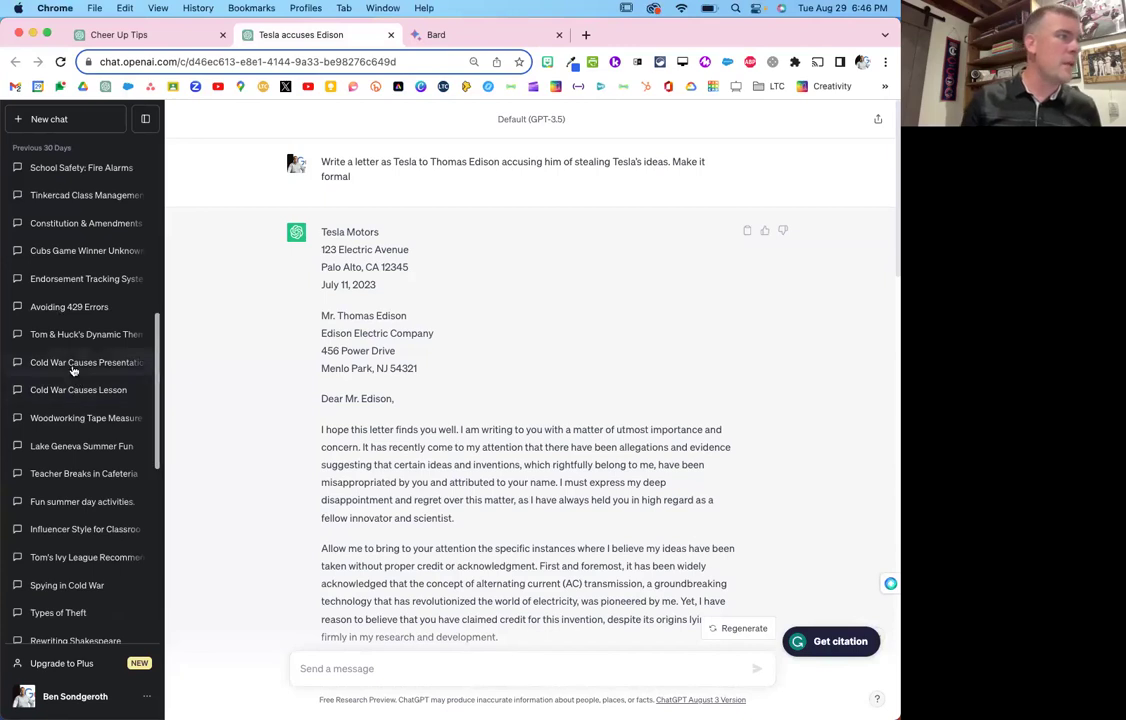
click(73, 364)
click(75, 390)
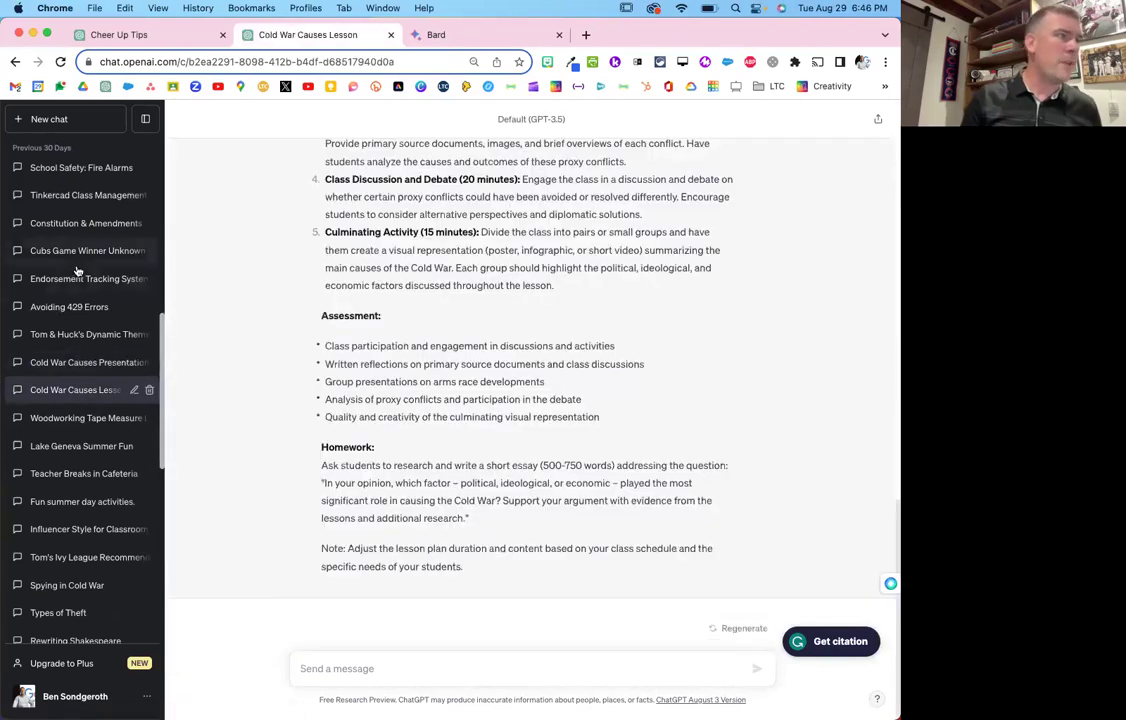
Open the "Spying in Cold War" conversation and review its 6th grade rewrite prompt and the simplified article.
scroll(84, 380, down, 2)
scroll(80, 434, down, 5)
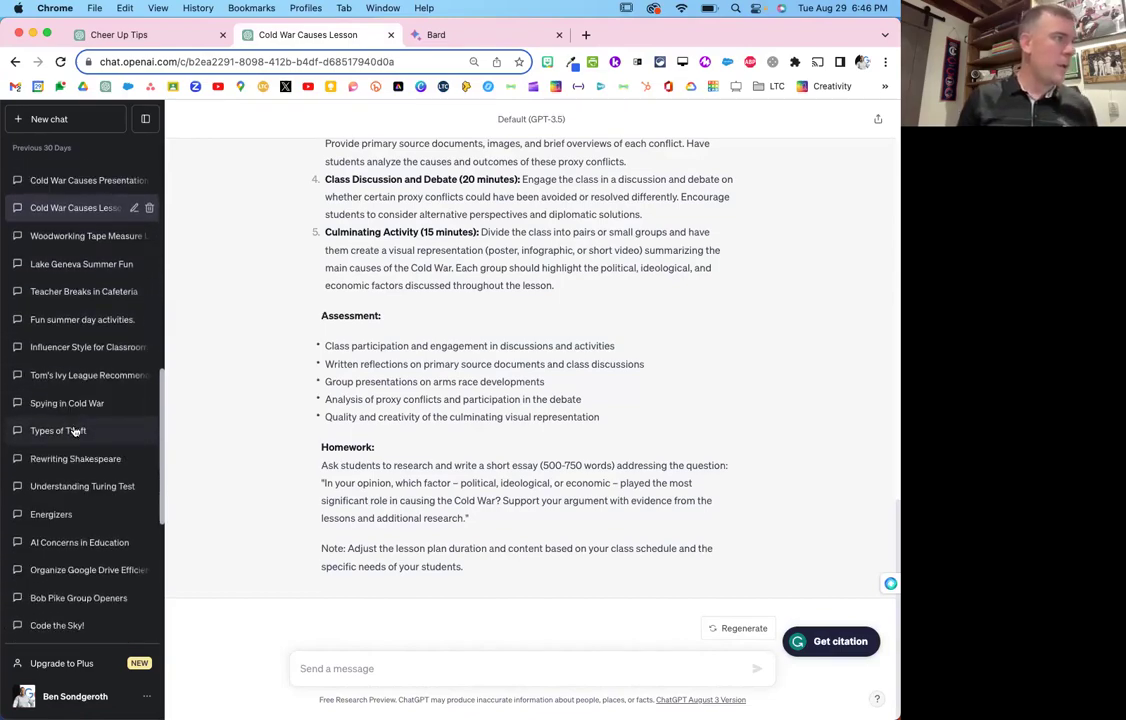
click(68, 404)
scroll(580, 400, up, 4)
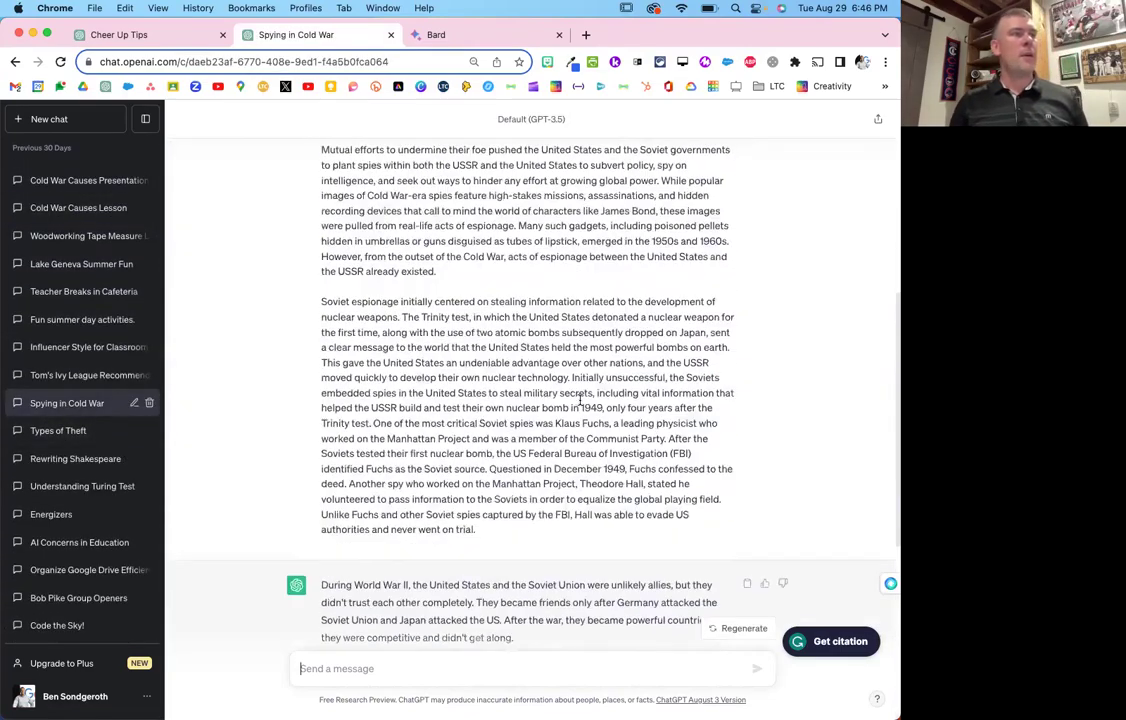
scroll(580, 400, up, 5)
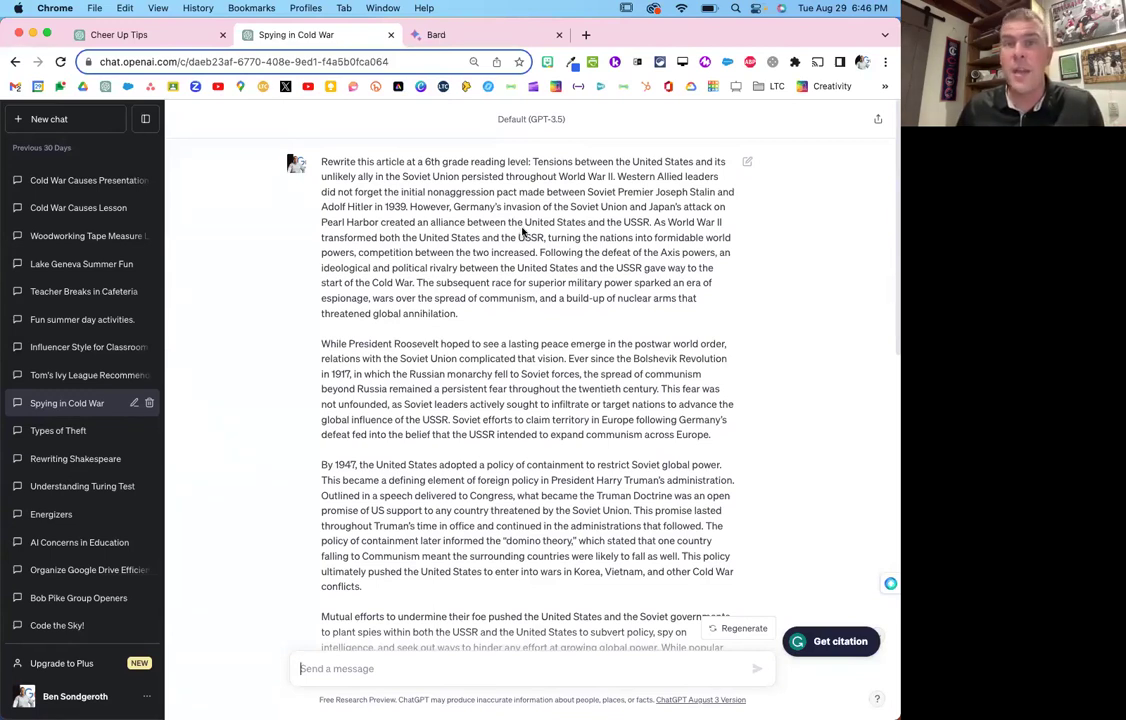
scroll(522, 232, down, 1)
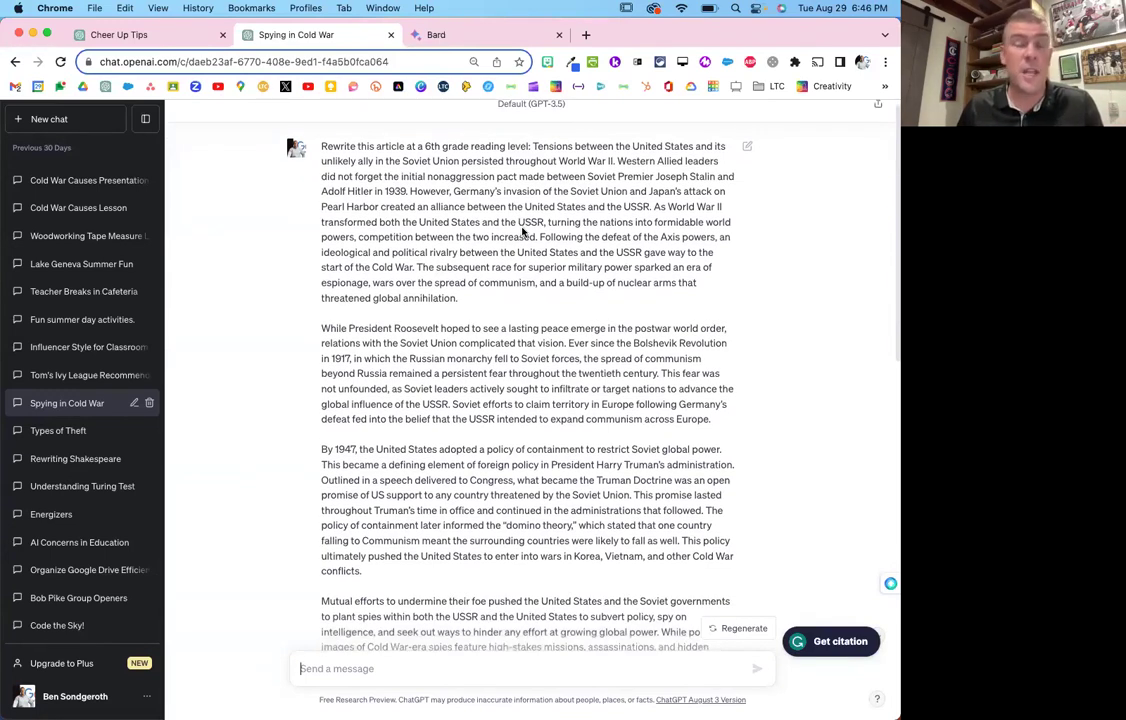
scroll(522, 232, down, 15)
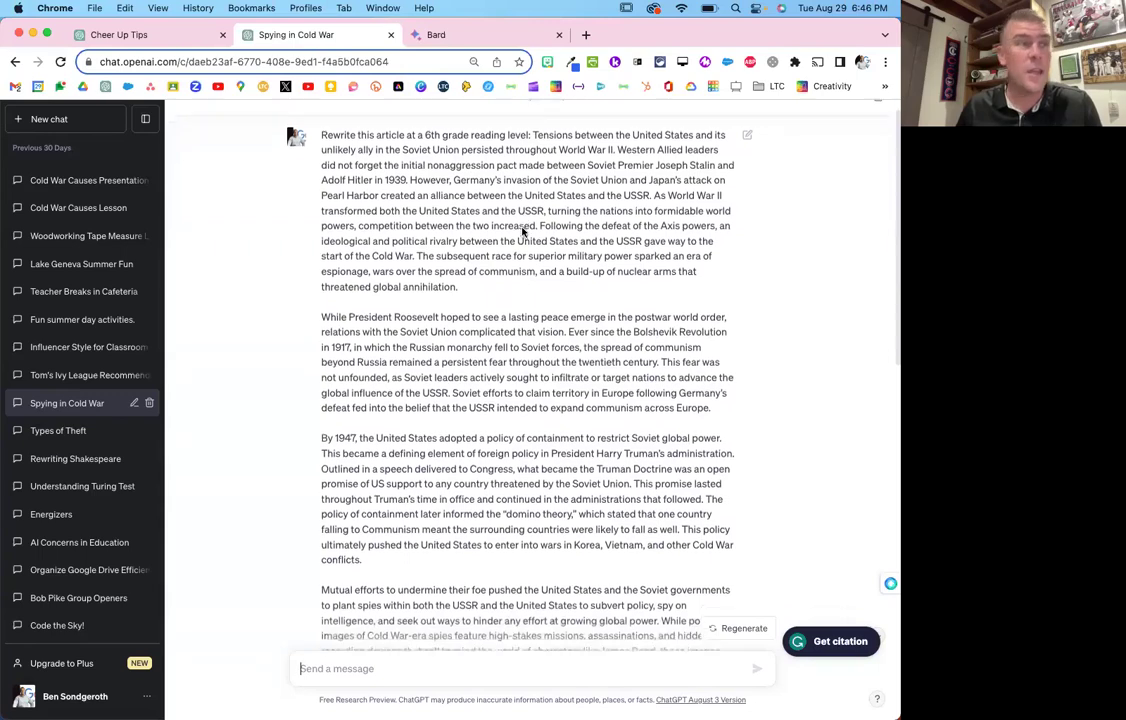
scroll(522, 230, down, 5)
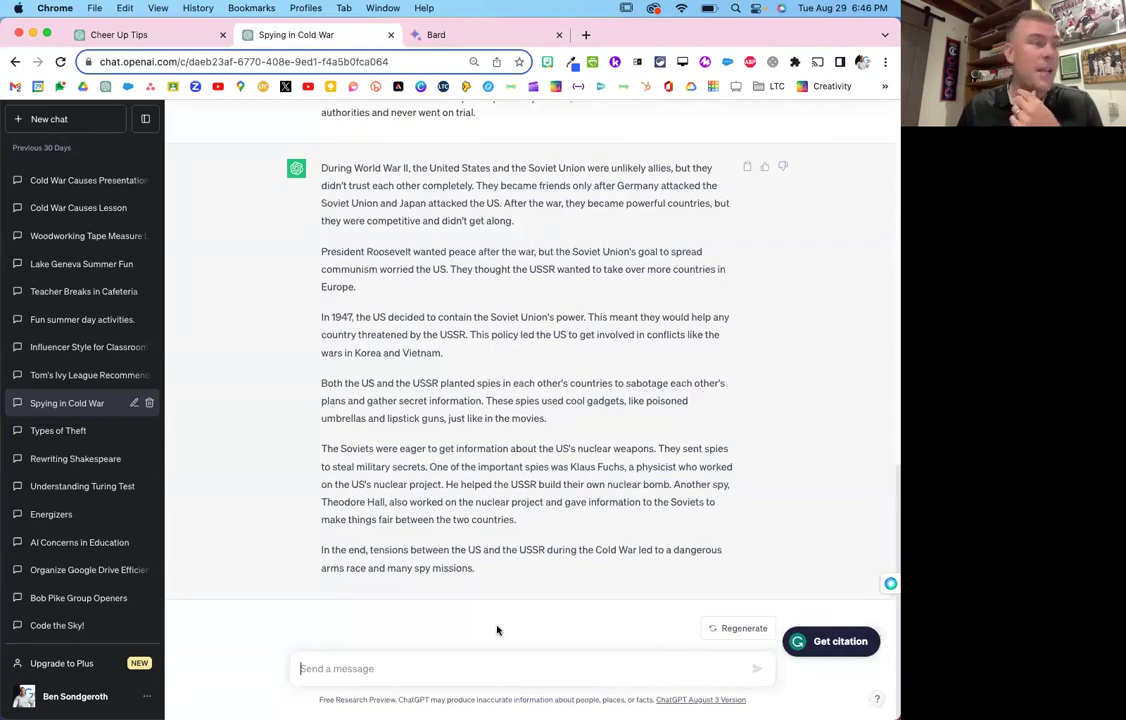
Send "What are some questions that I should be able to answer based off this text for high school history" and review the reply.
click(422, 668)
text(Wh)
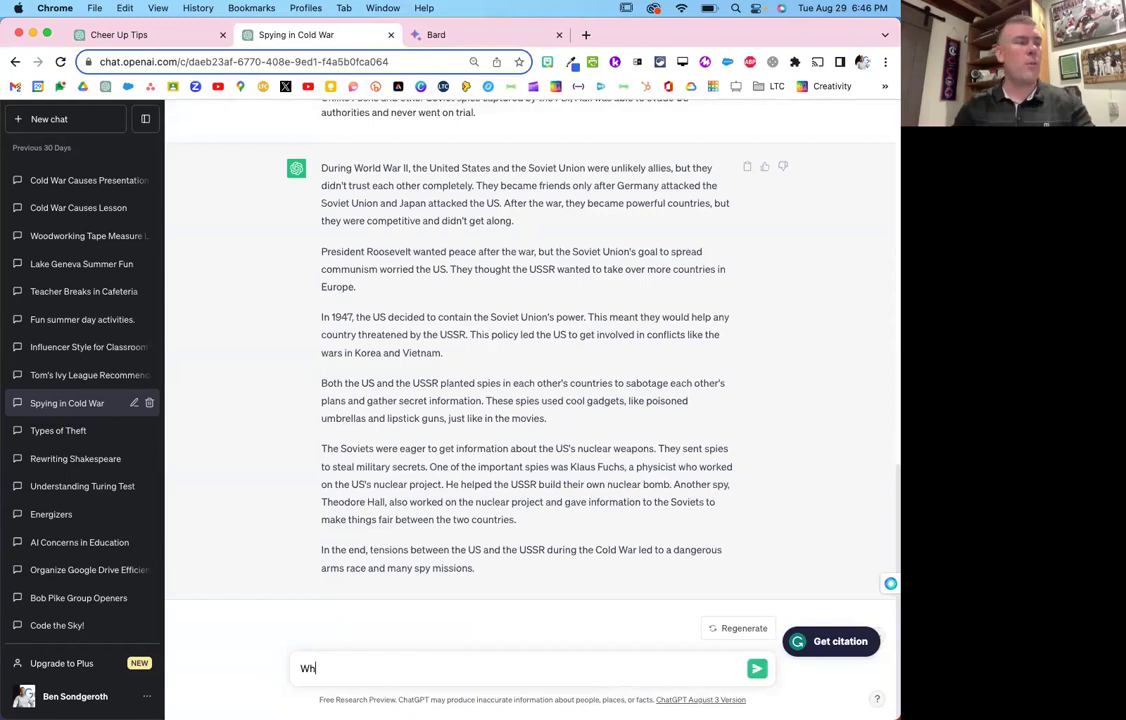
text(at are some questions)
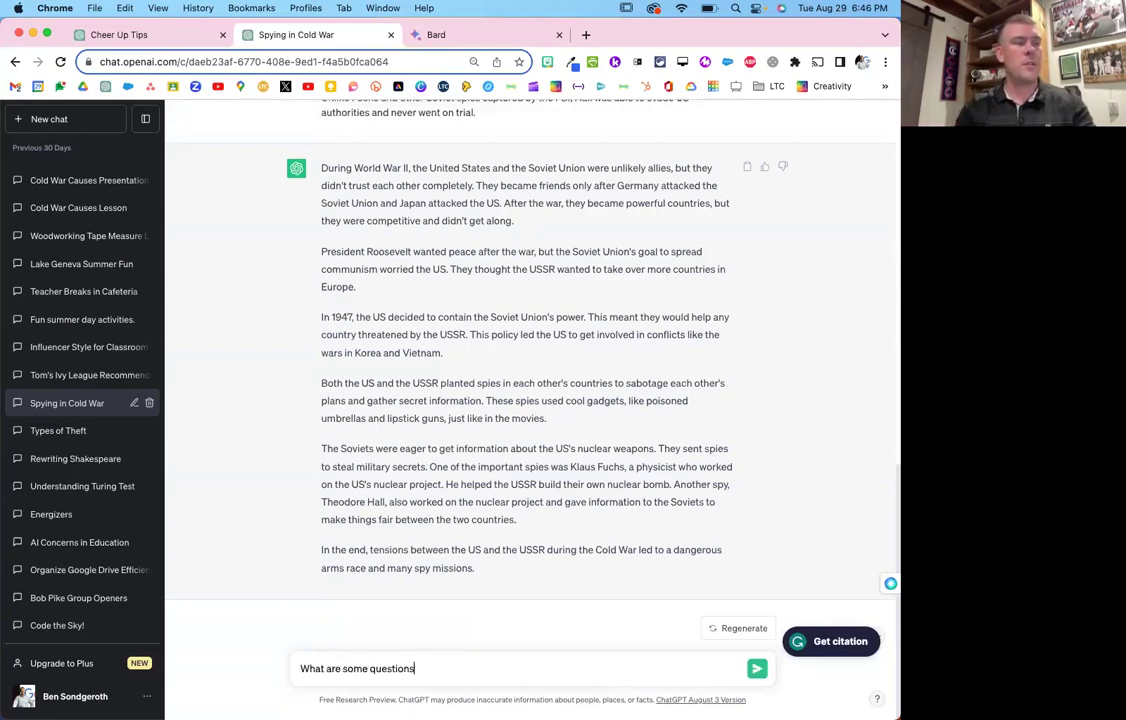
text( that I should be )
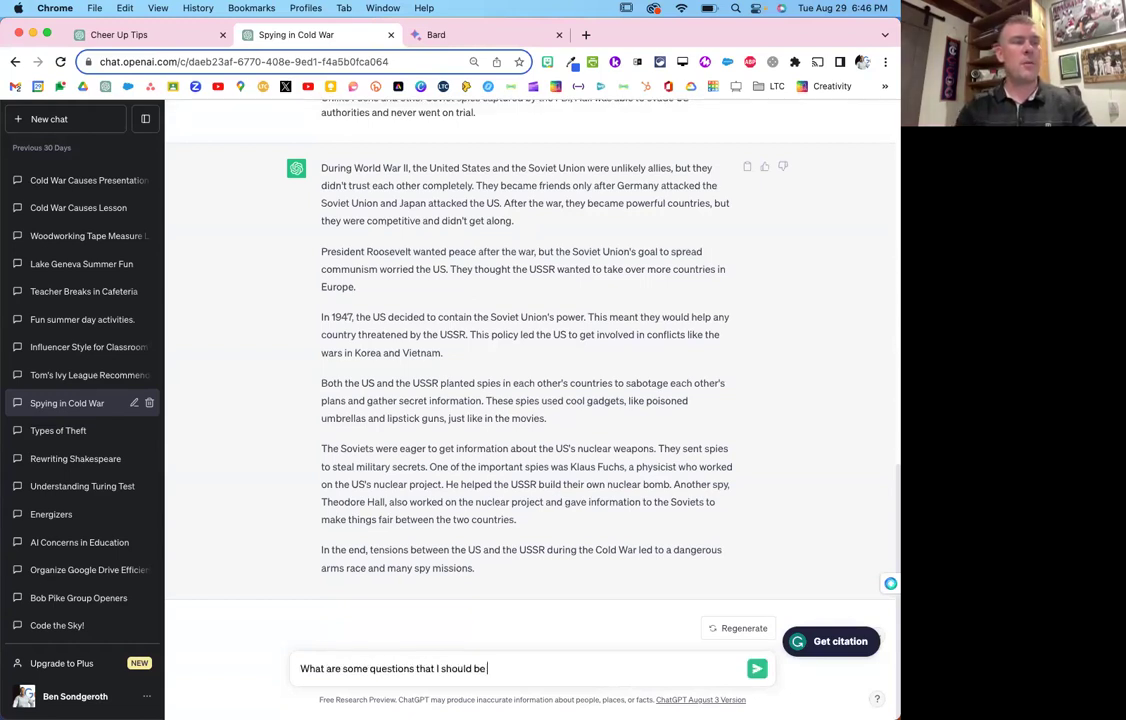
text(able to an)
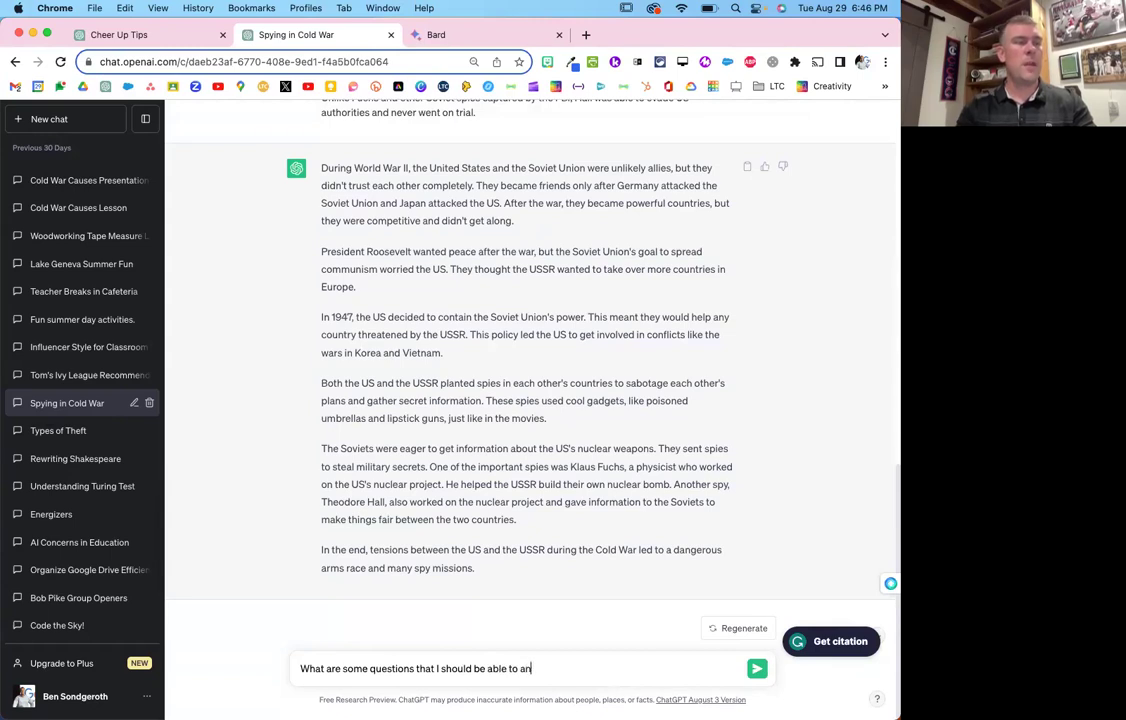
text(swer based o)
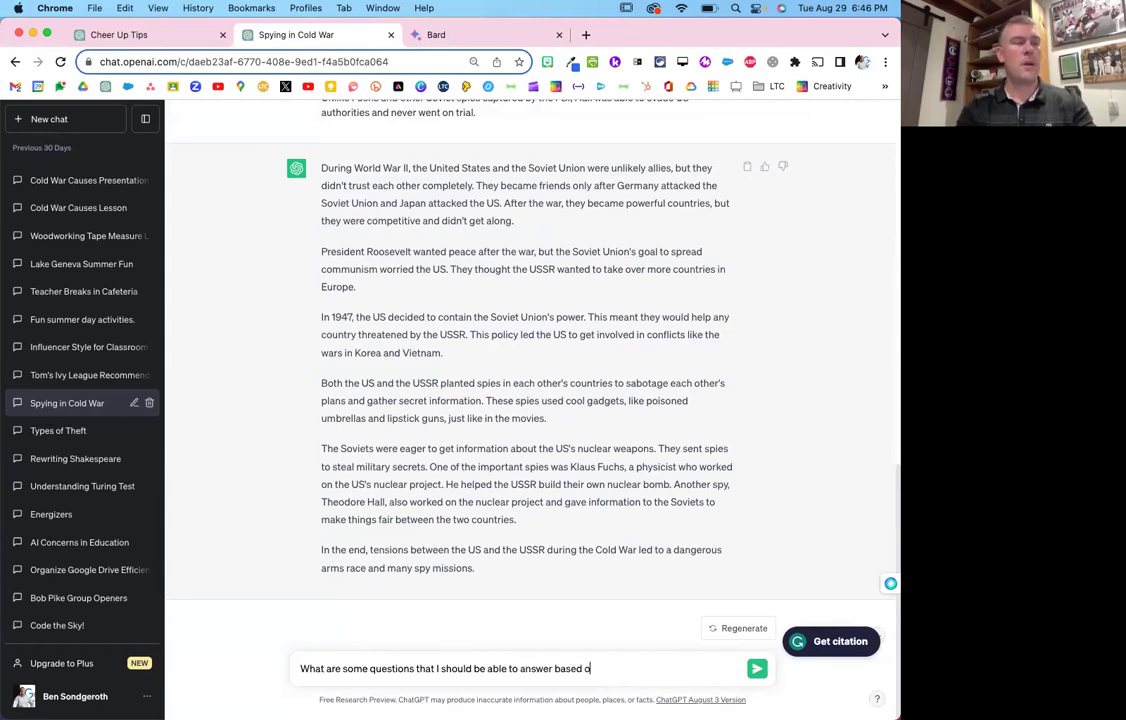
text(ff this text for high school history)
key(Return)
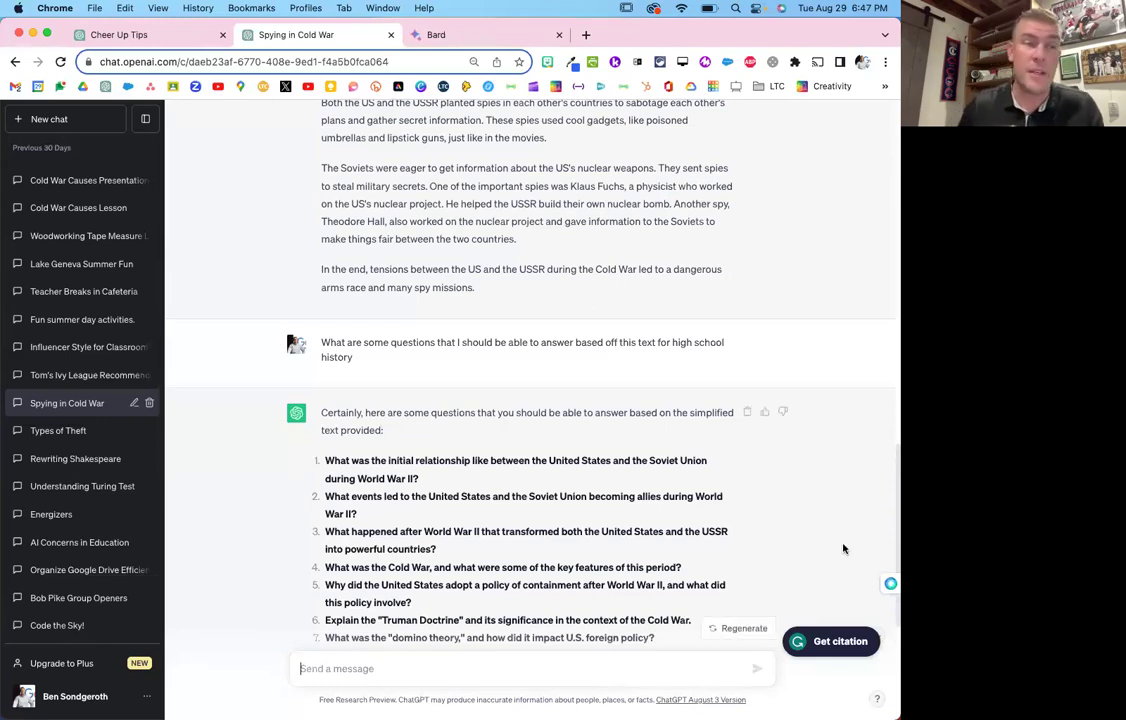
scroll(690, 497, down, 1)
scroll(690, 497, down, 5)
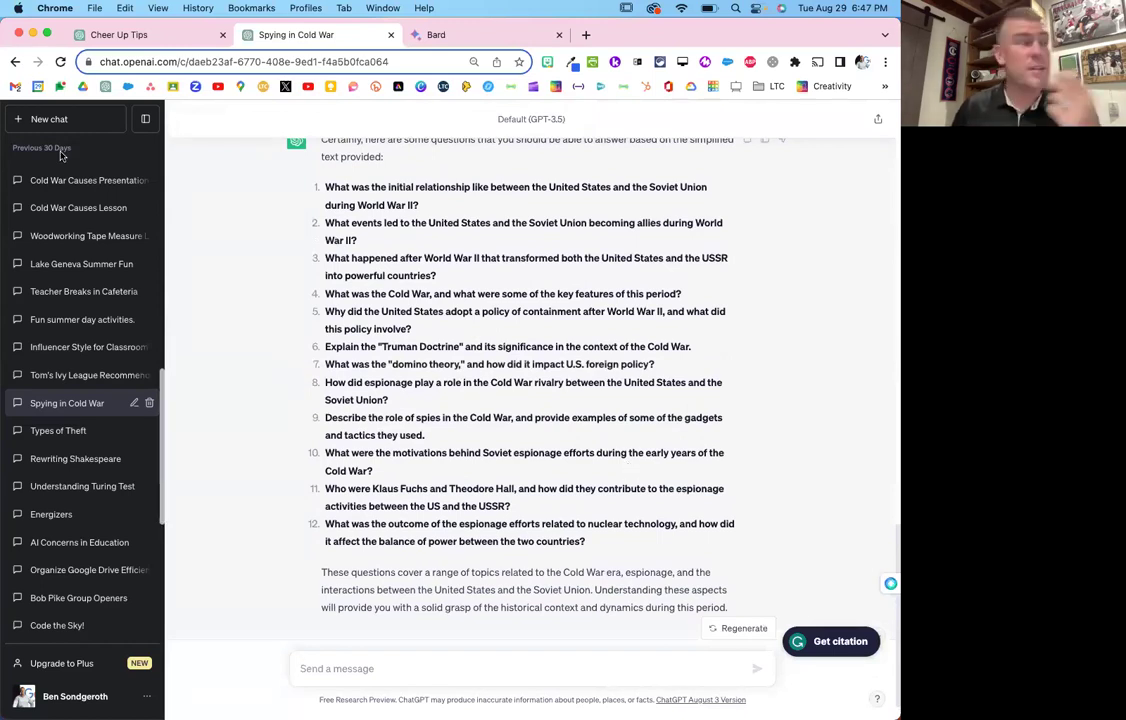
In a new chat, send "Explain the slave trade from the 1700s to me like a 6th grader".
click(79, 125)
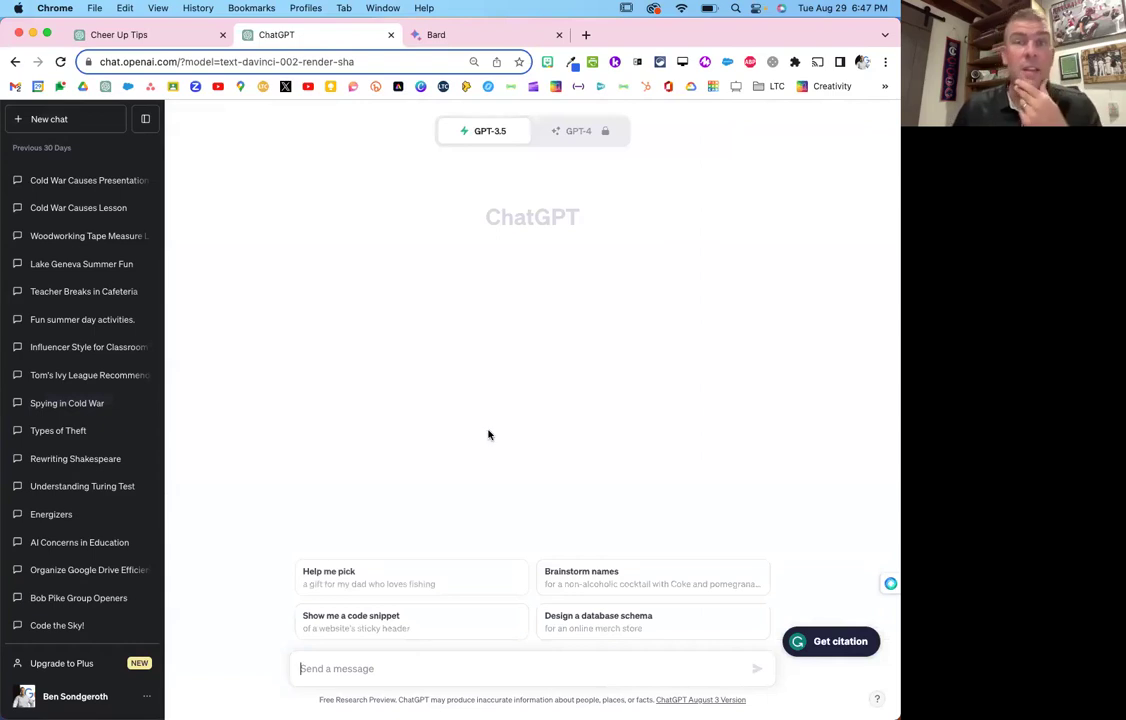
click(497, 665)
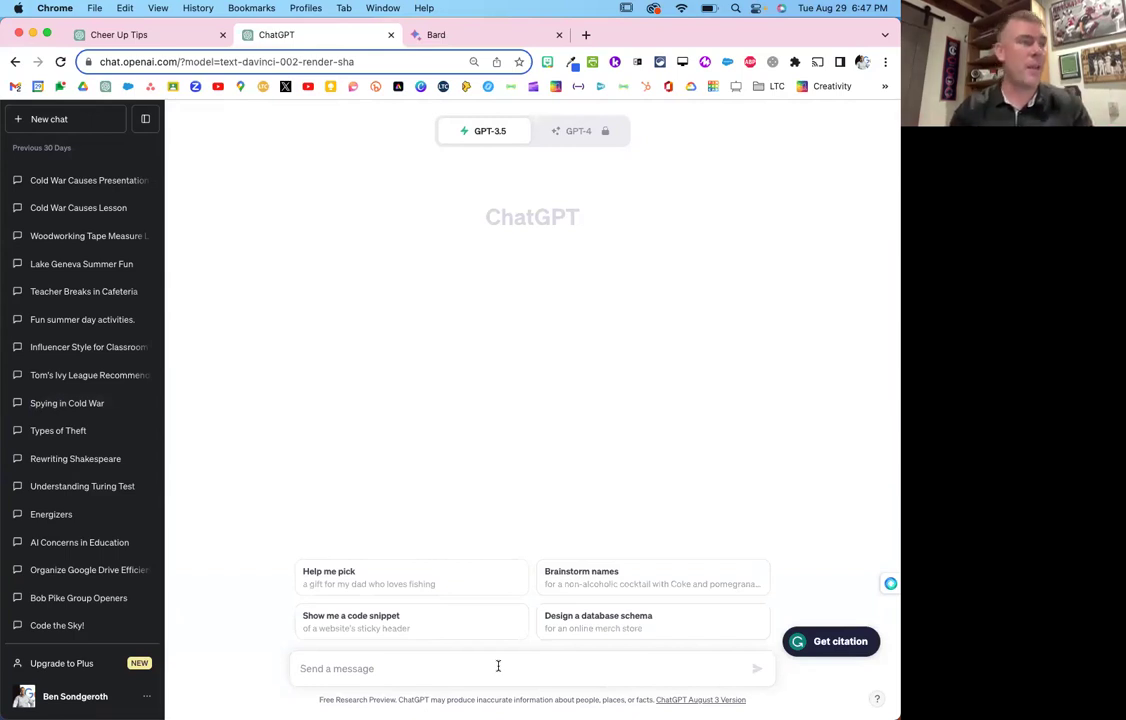
text(Expl)
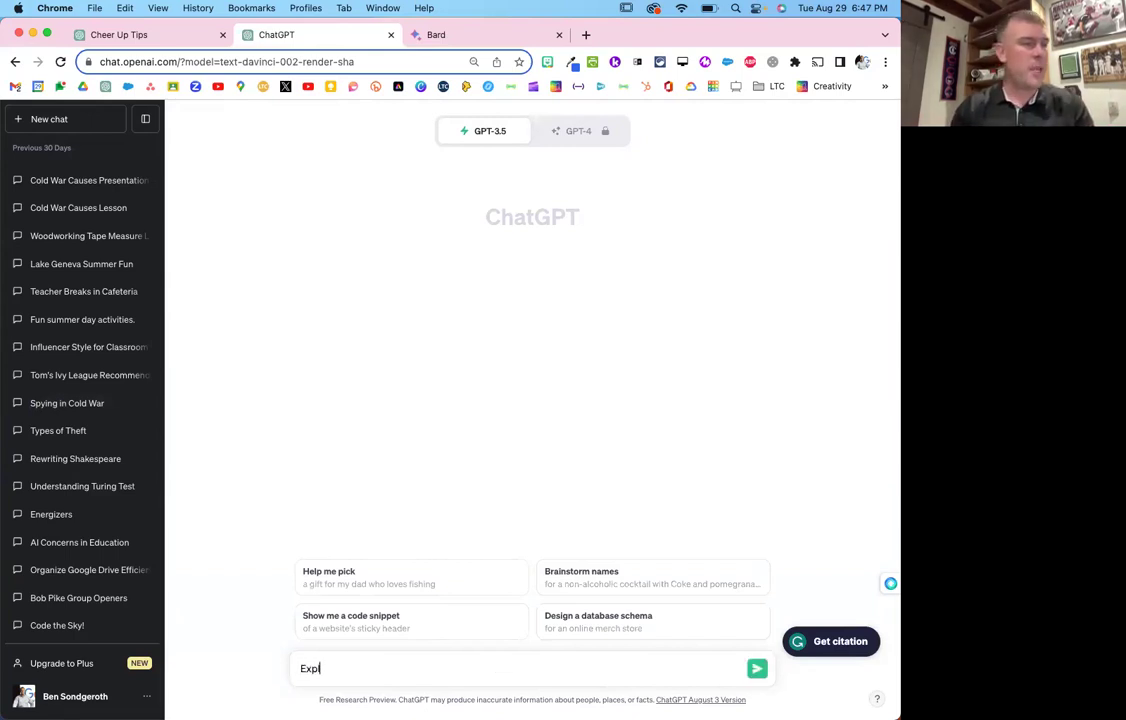
text(ain the slave t)
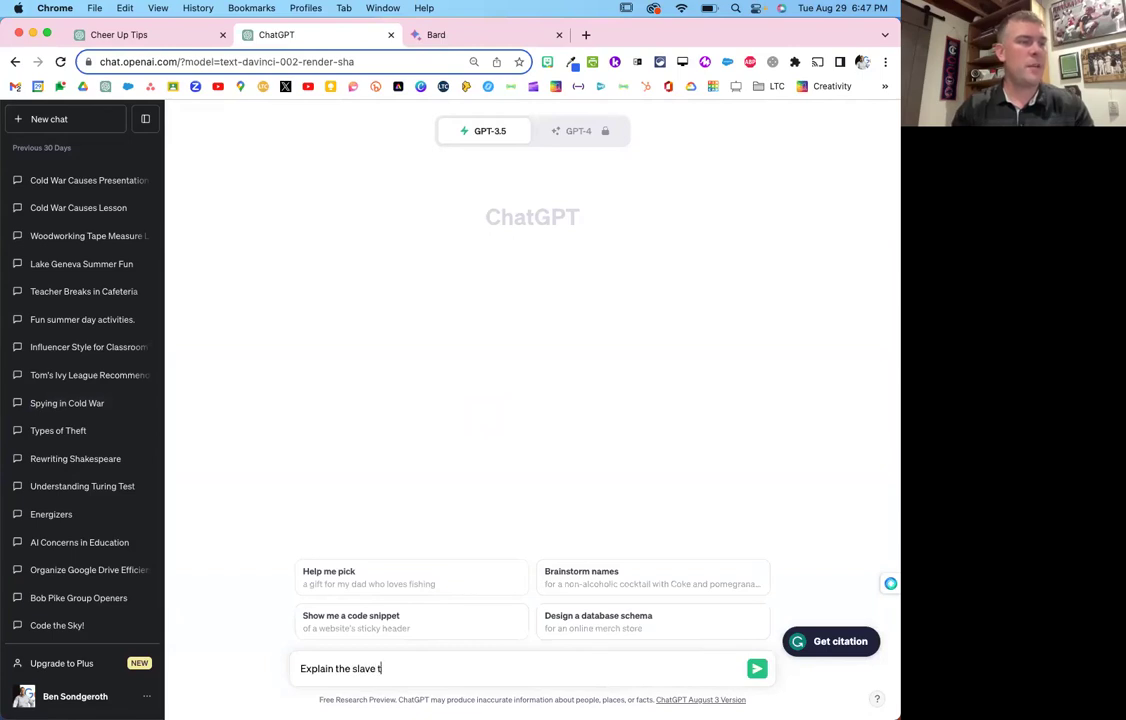
text(rade from the 1700s to me like a 6th grader)
key(Return)
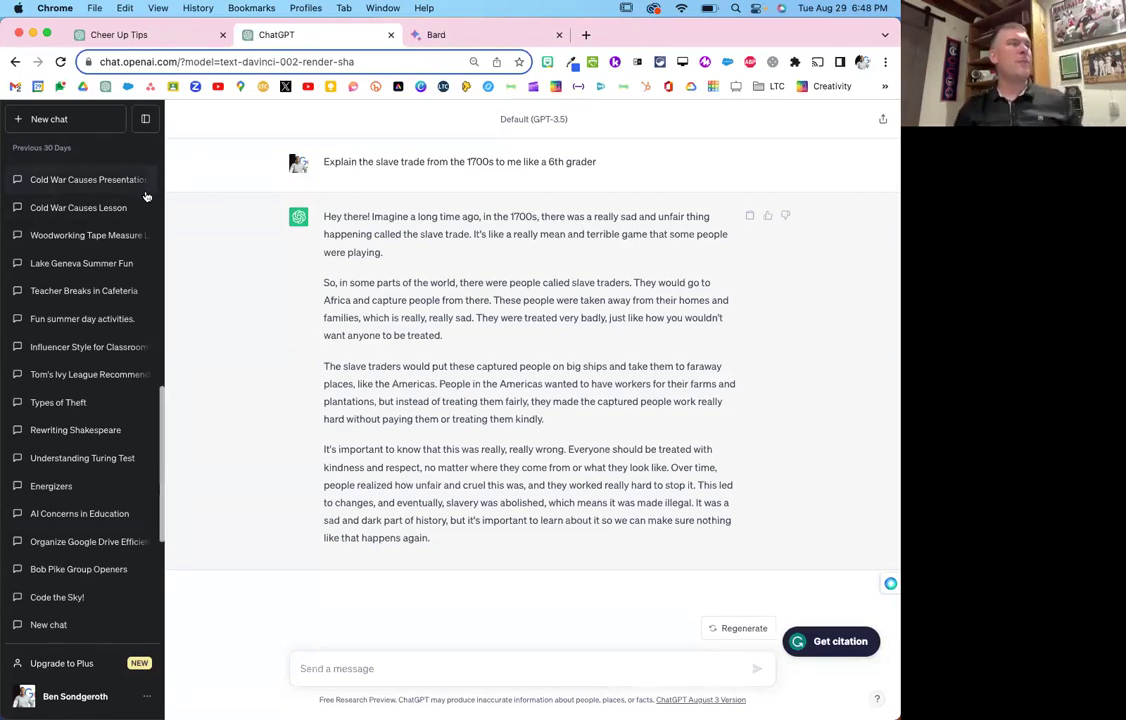
In a new chat, send "Write a 5 paragraph essay on the causes of the Cold War from the Russian perspective".
click(83, 121)
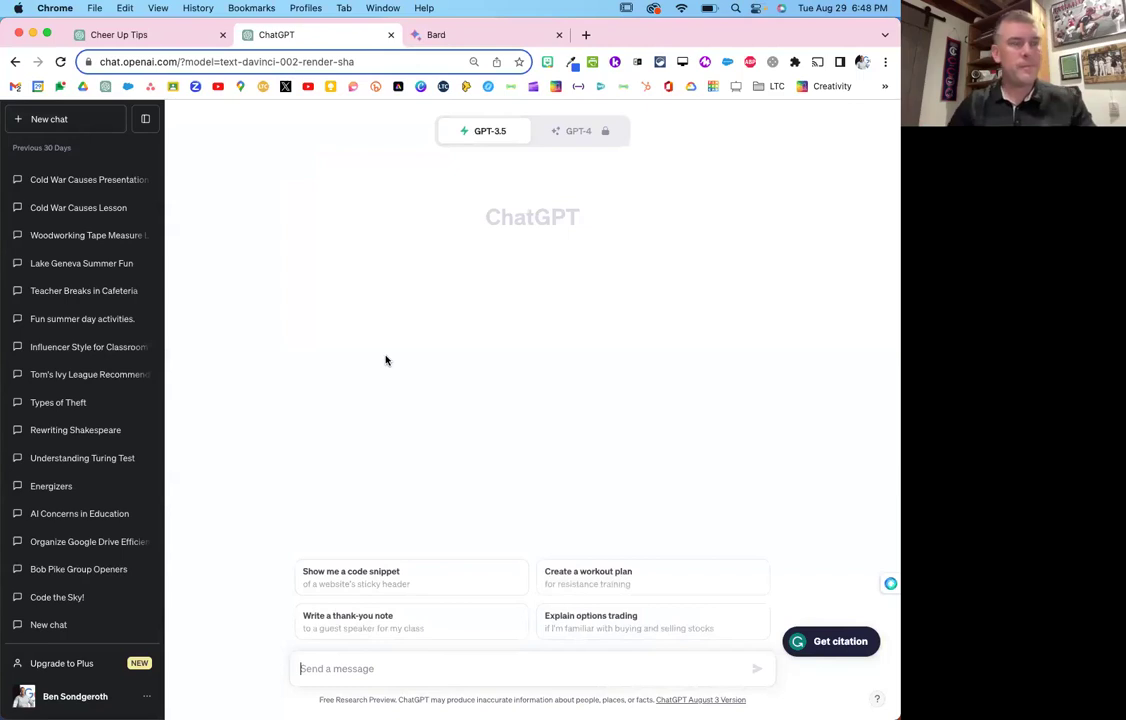
text(Write a 5 paragraph )
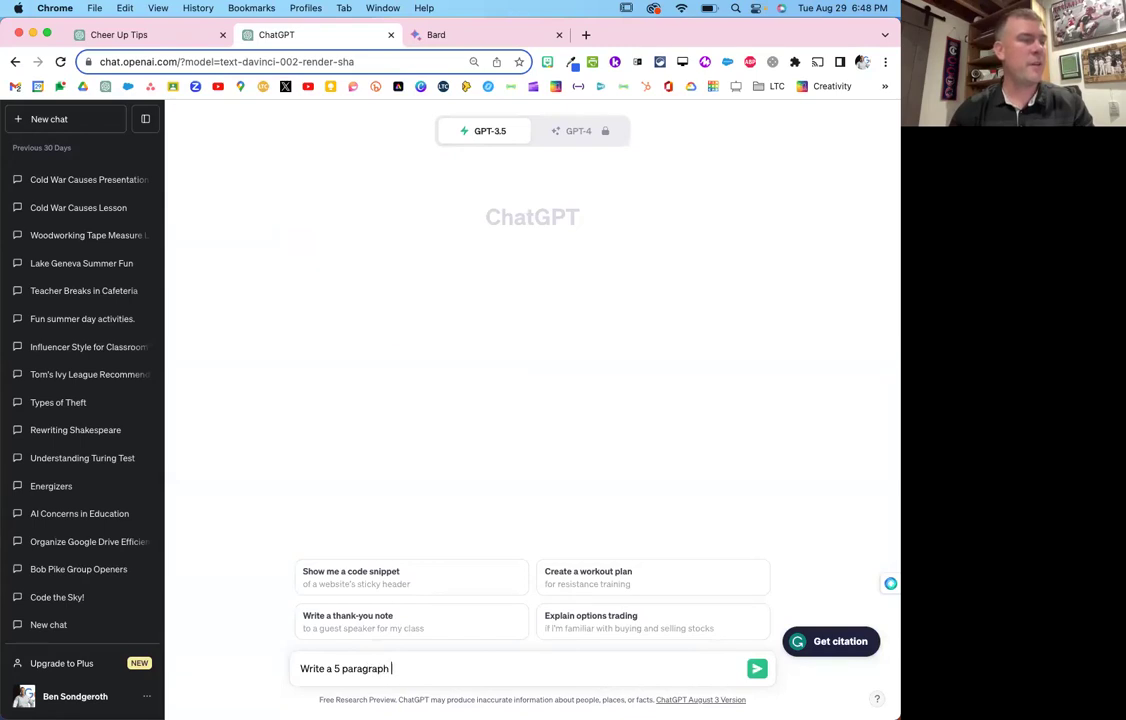
text(essay on the casuse)
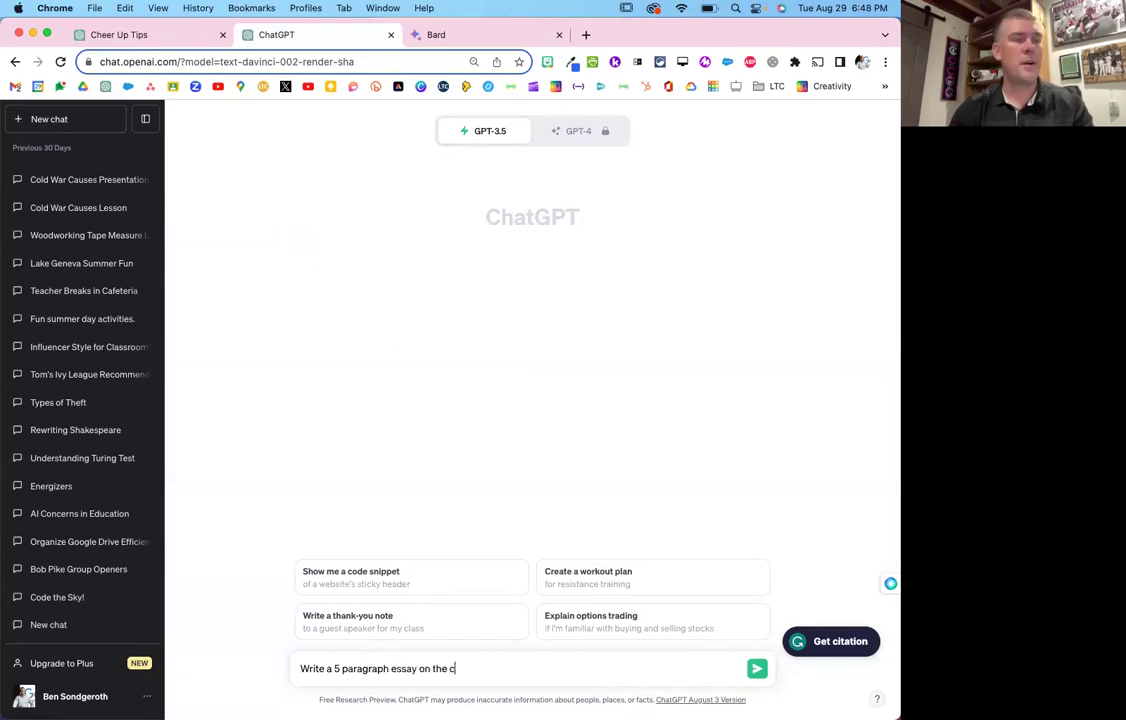
key(BackSpace)
key(BackSpace)
key(BackSpace)
key(BackSpace)
text(u)
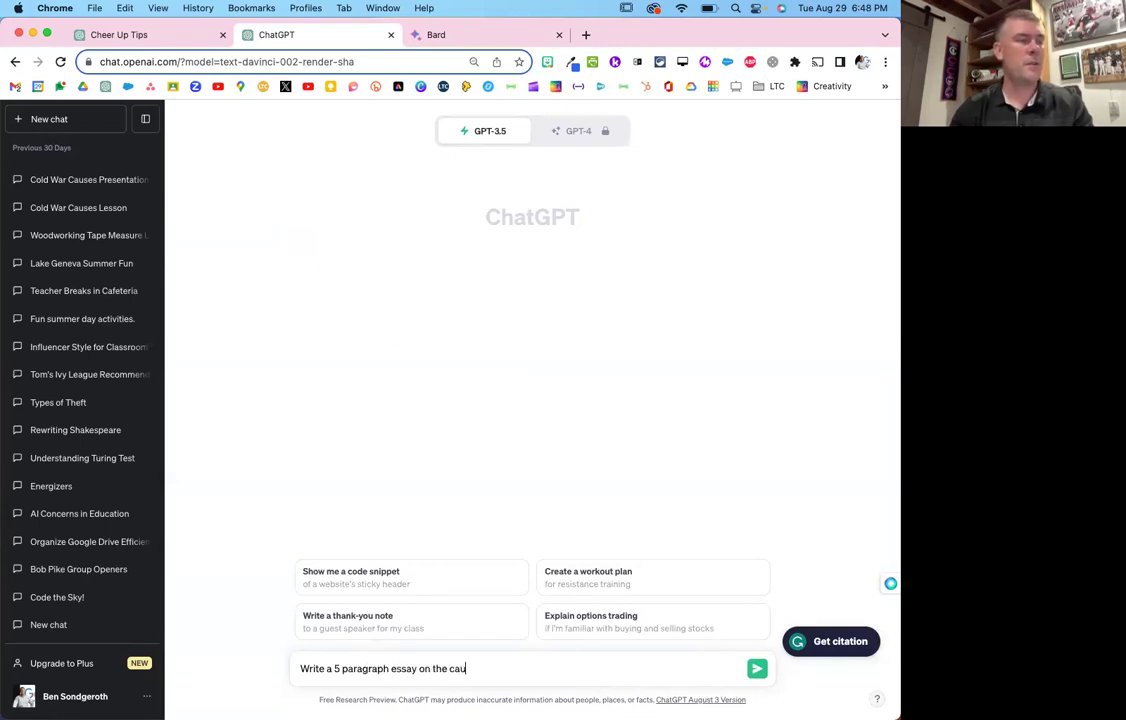
text(ses of the Cold War from the )
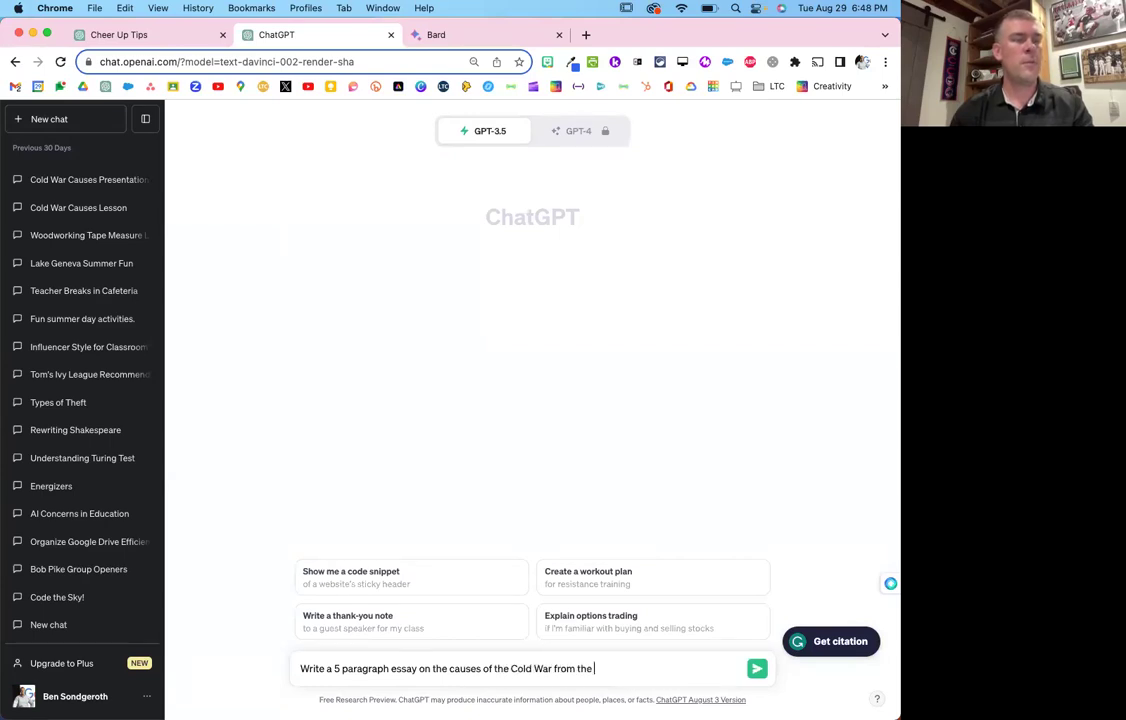
text(Russian )
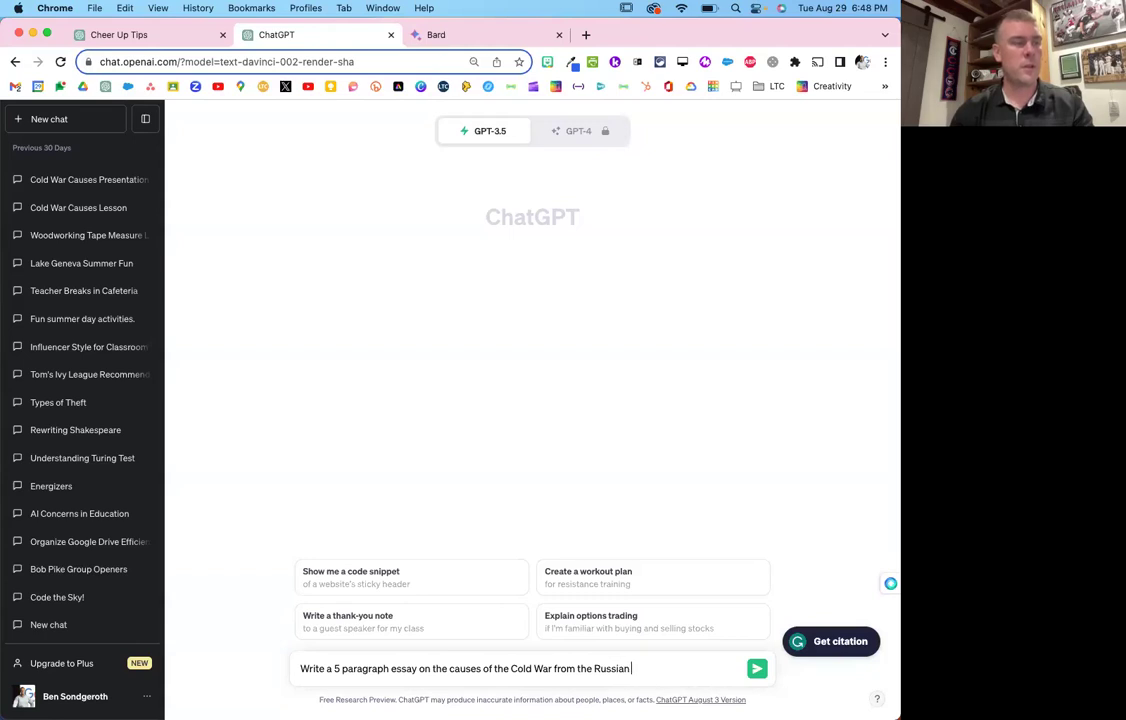
text(perspective)
key(Return)
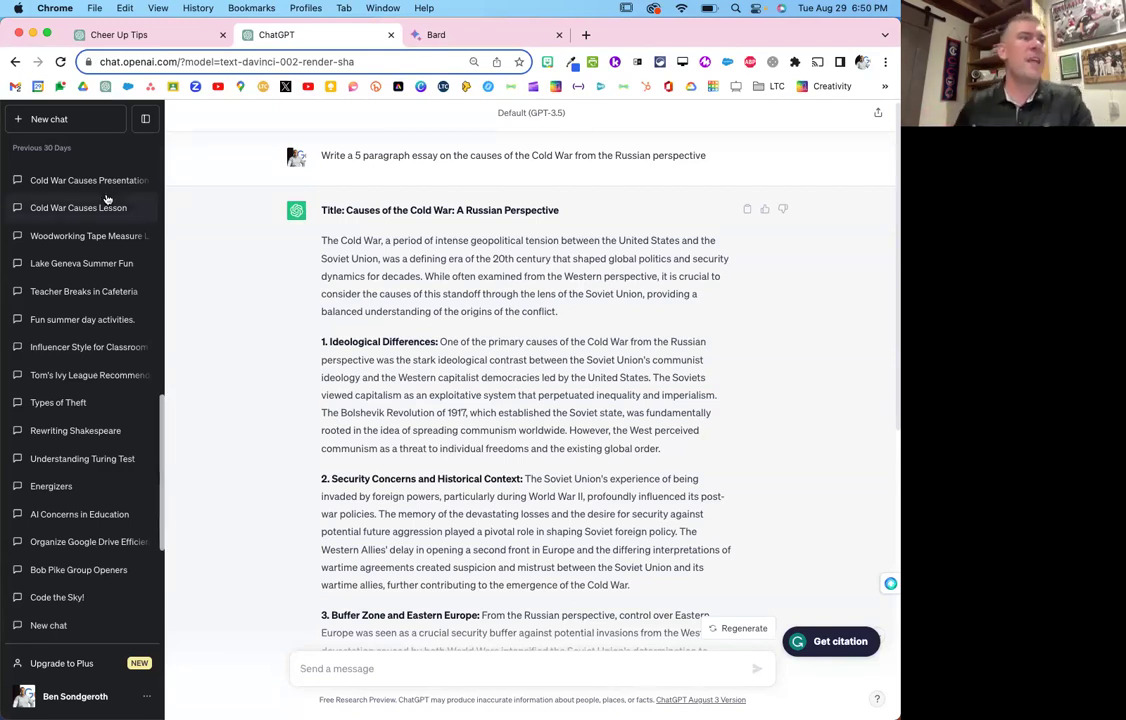
Review the essay, send "write this as an 10th grade boy student" and look over the rewritten version.
scroll(501, 456, down, 3)
scroll(501, 456, down, 5)
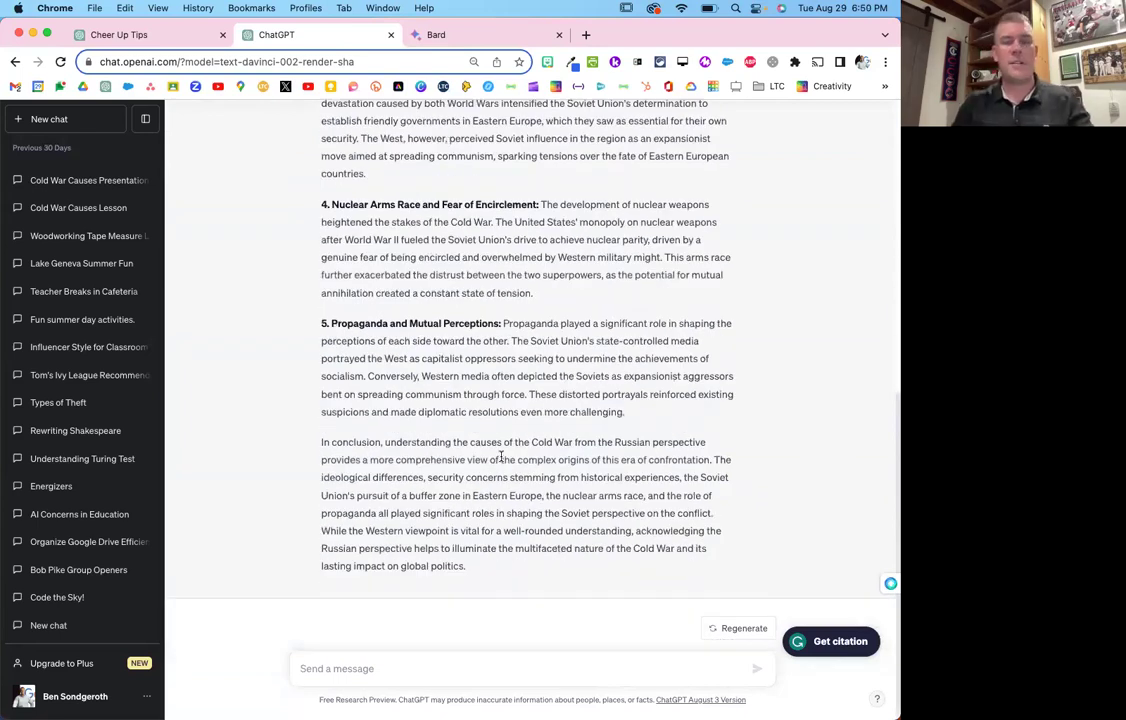
text(write this as an 1)
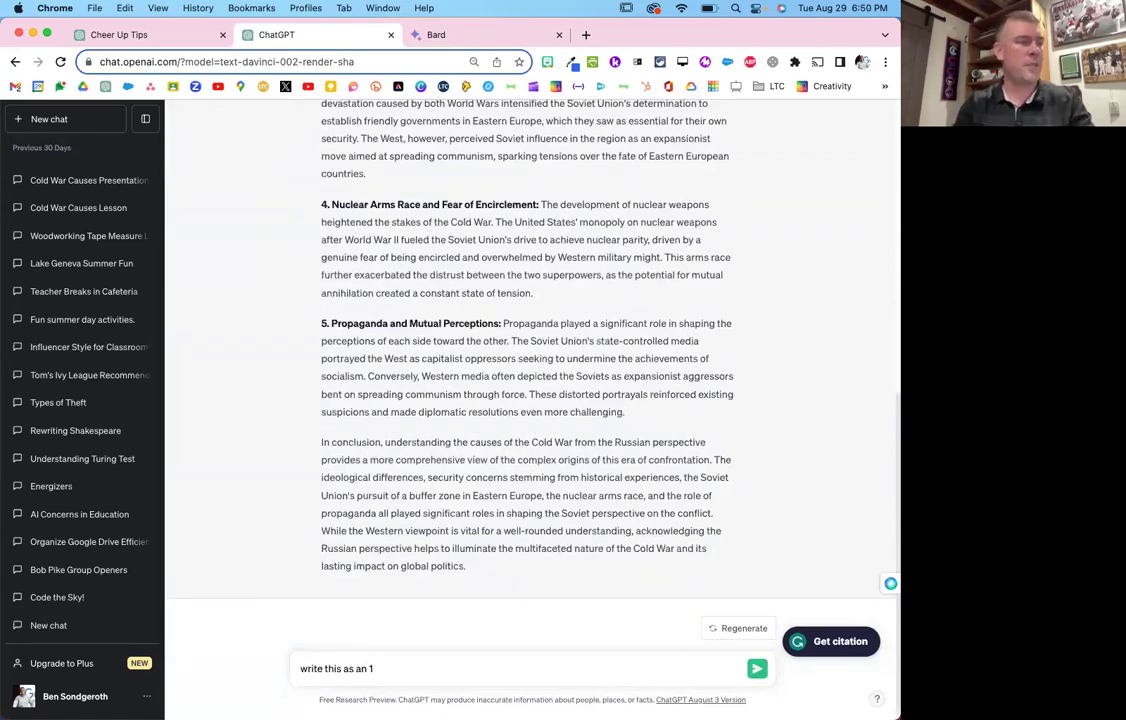
text(0th grade)
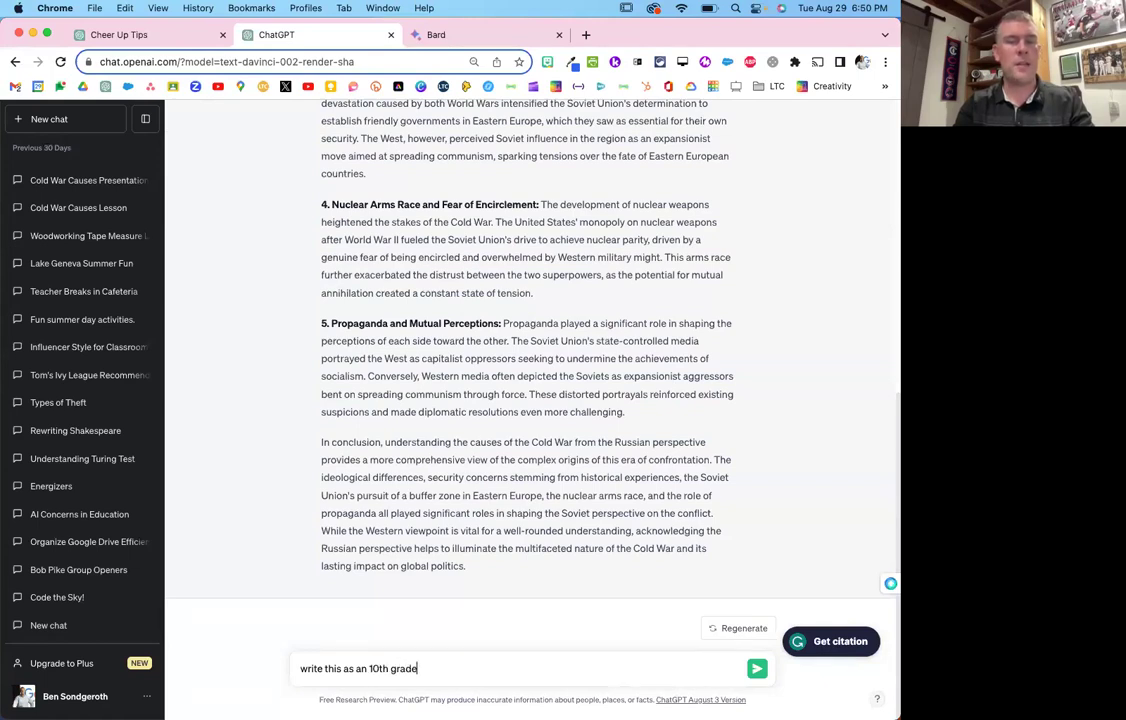
text( boy student)
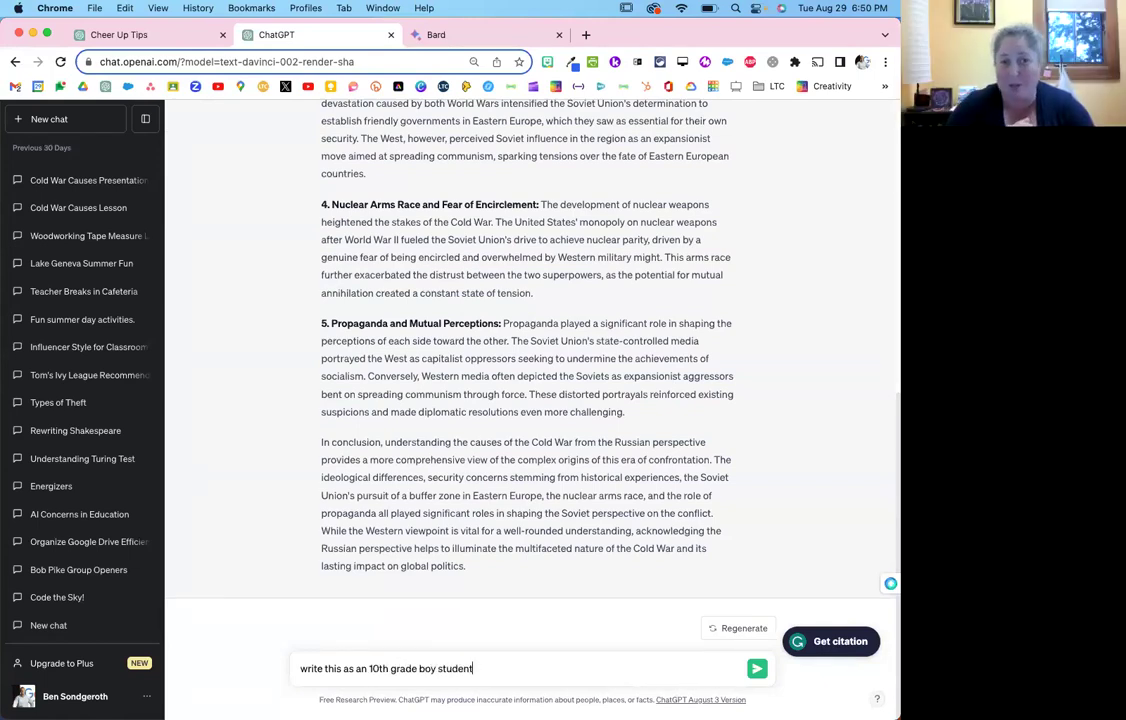
key(Return)
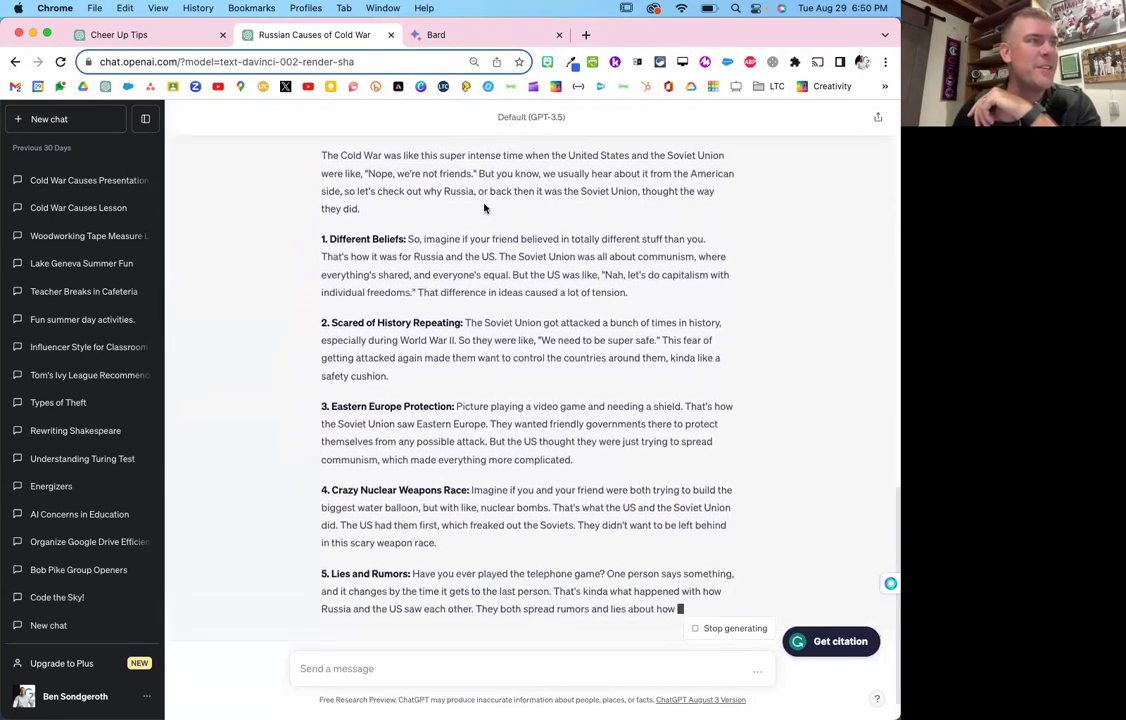
scroll(484, 203, up, 1)
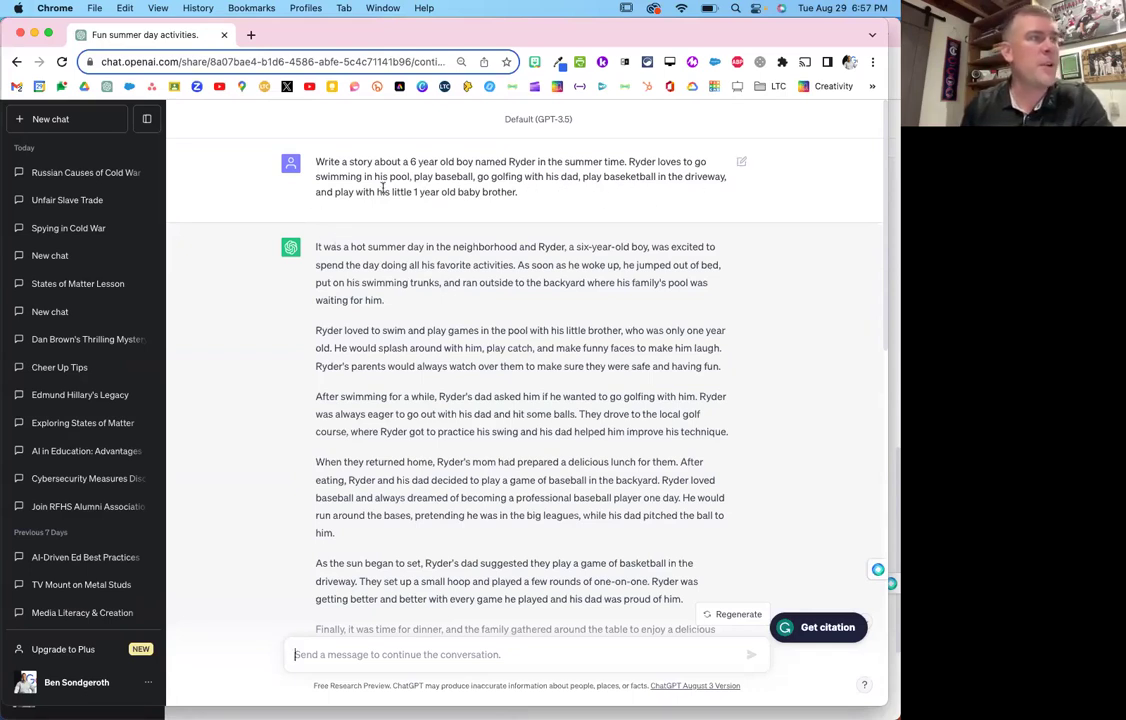
Read through the shared "Fun summer day activities." story about the 6 year old boy.
scroll(510, 356, down, 5)
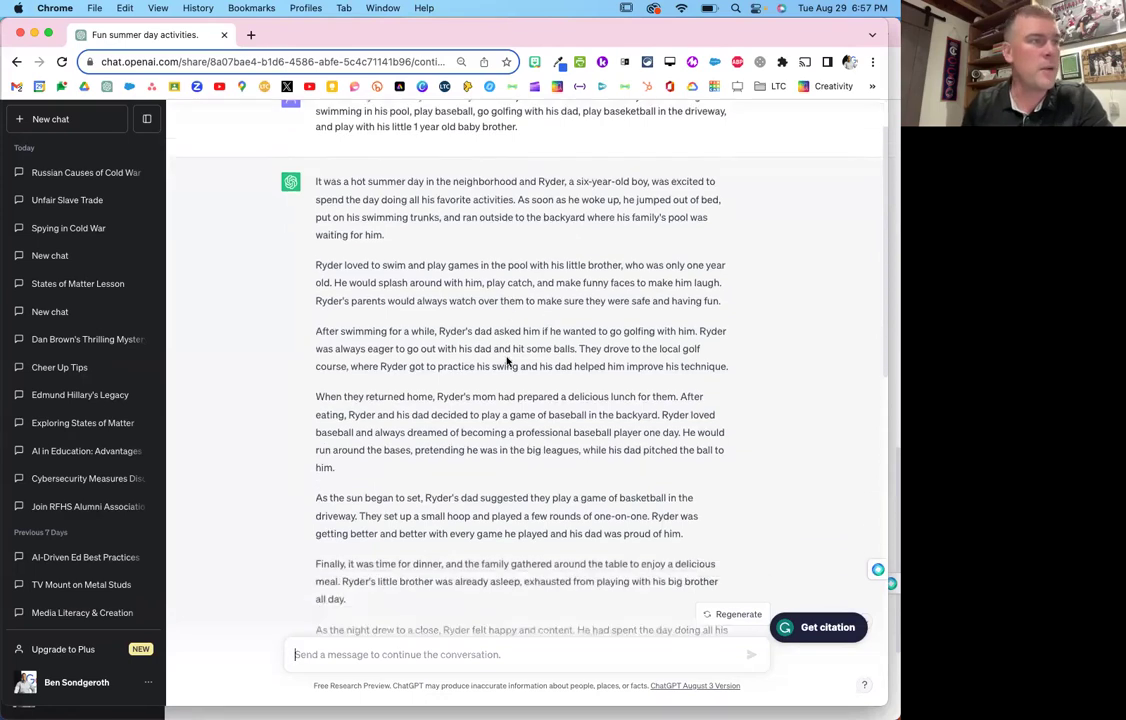
scroll(508, 358, up, 2)
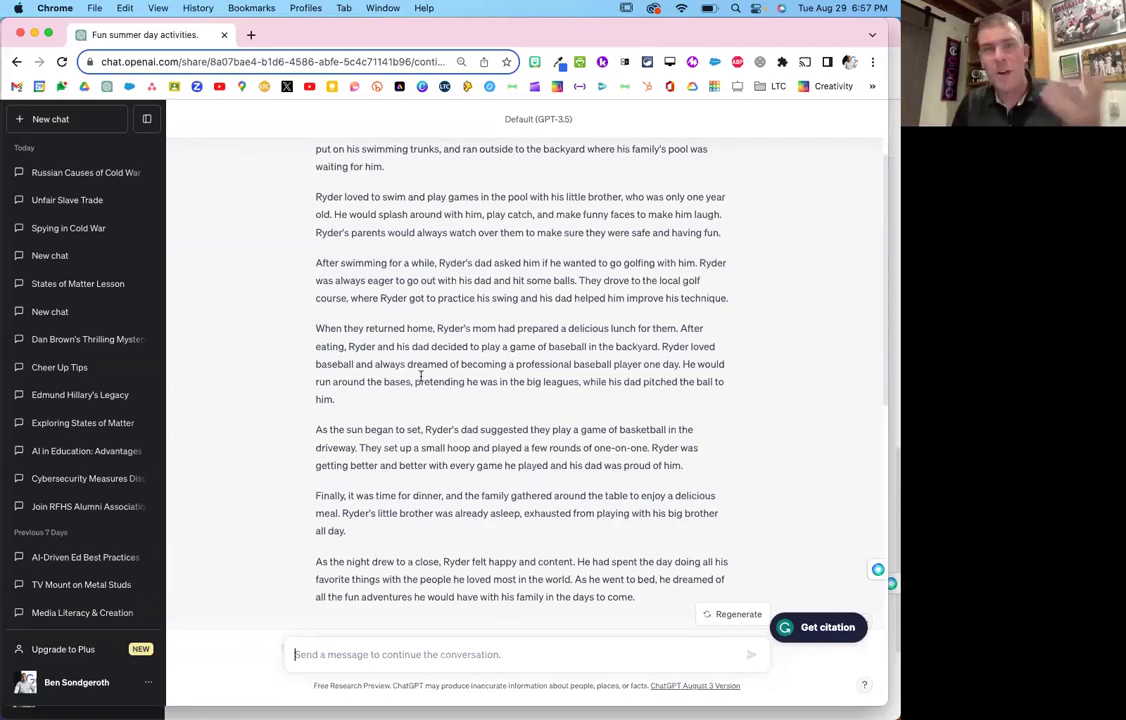
Switch to the "AI in Education" presentation in Google Slides and open slide 31, "Bias and Morality".
key(ctrl+Up)
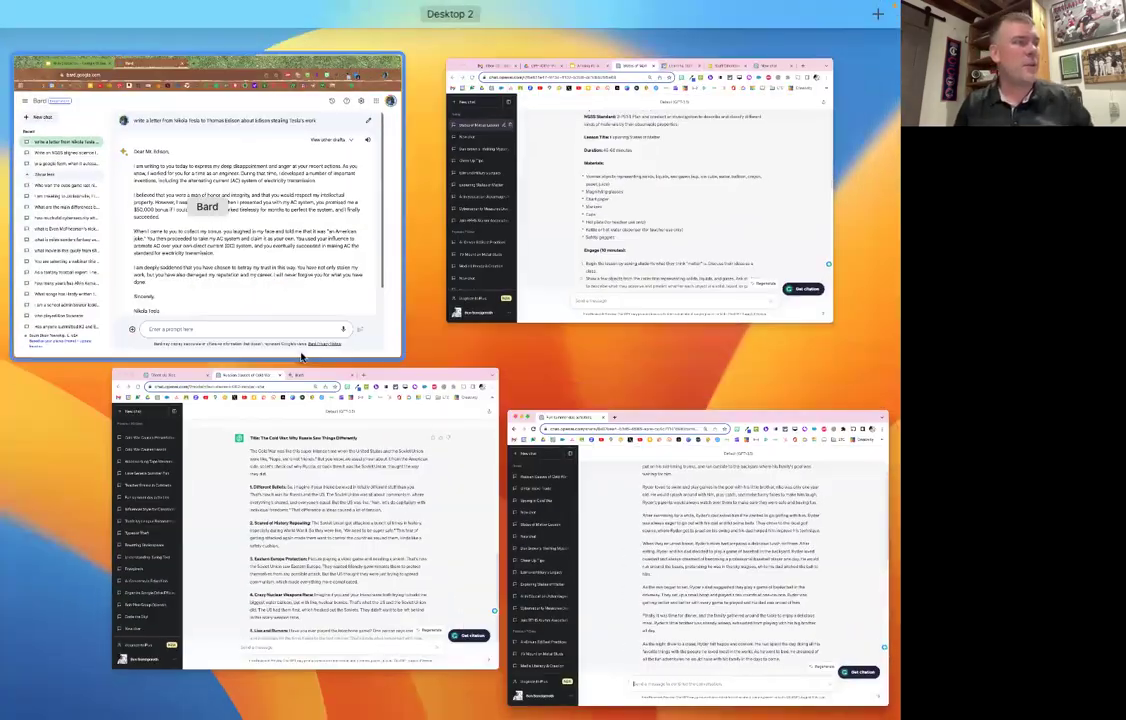
click(208, 295)
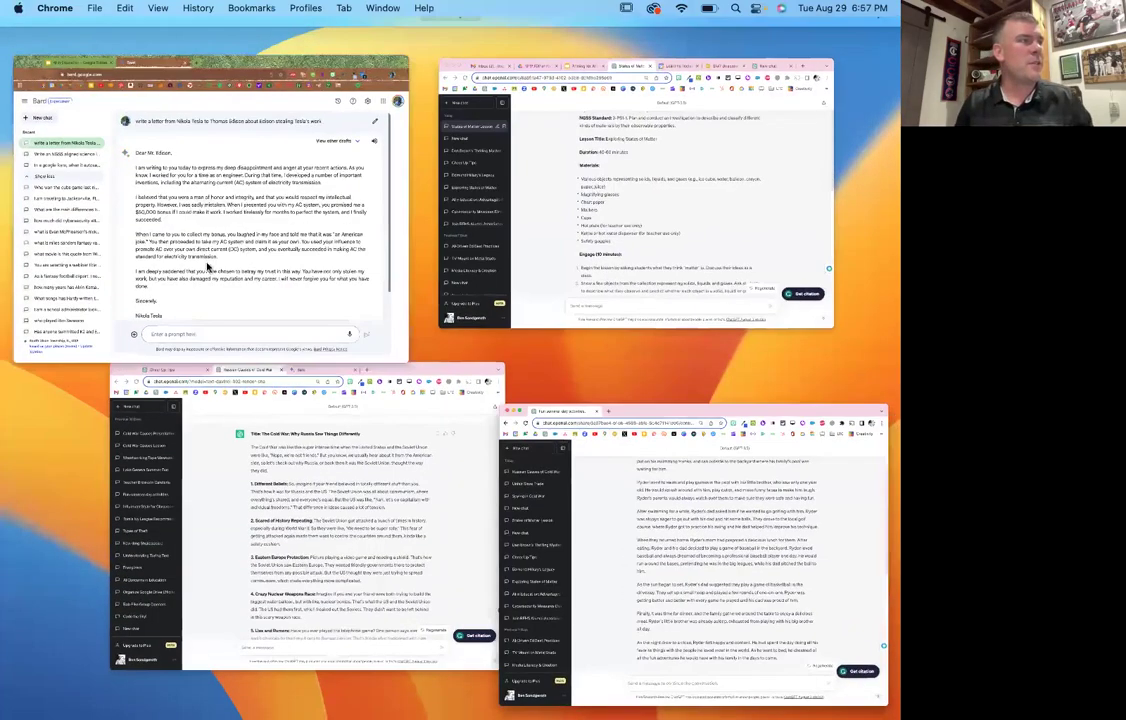
click(140, 36)
scroll(101, 467, down, 10)
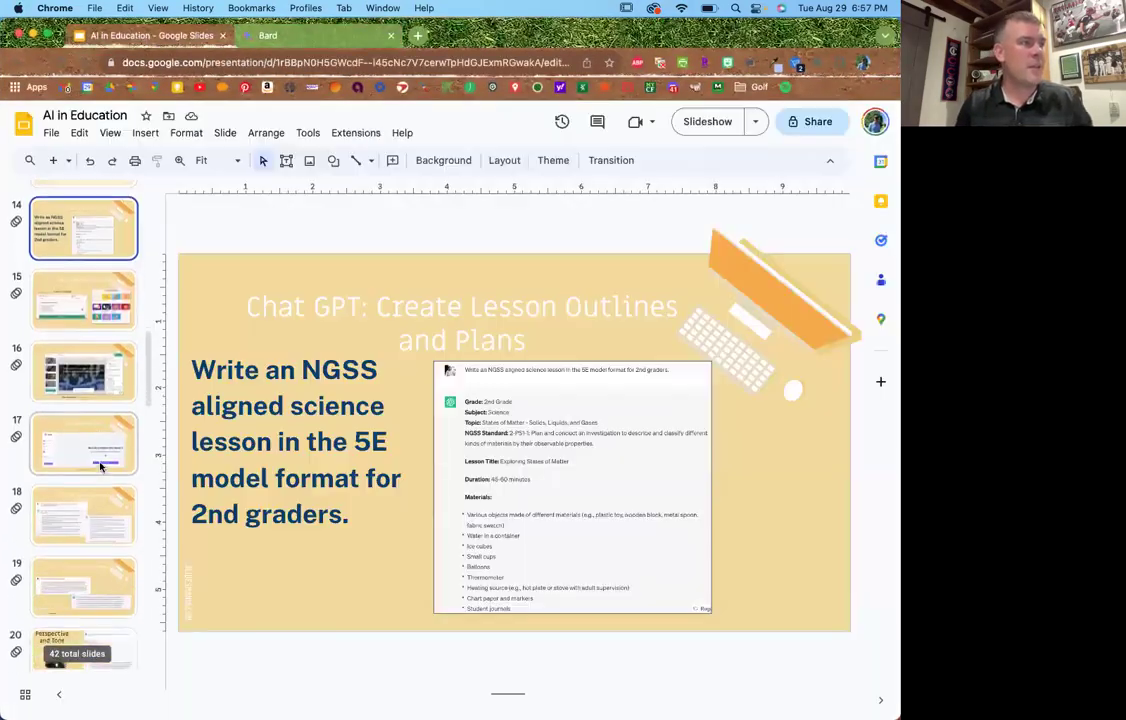
scroll(101, 467, down, 10)
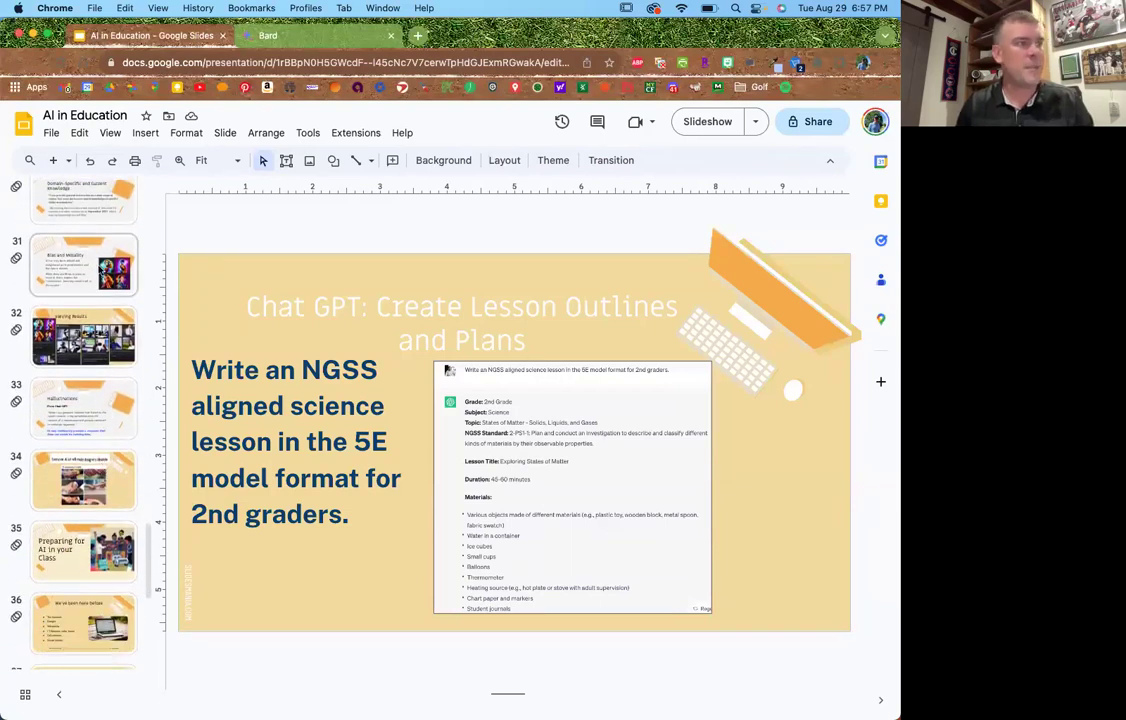
click(89, 240)
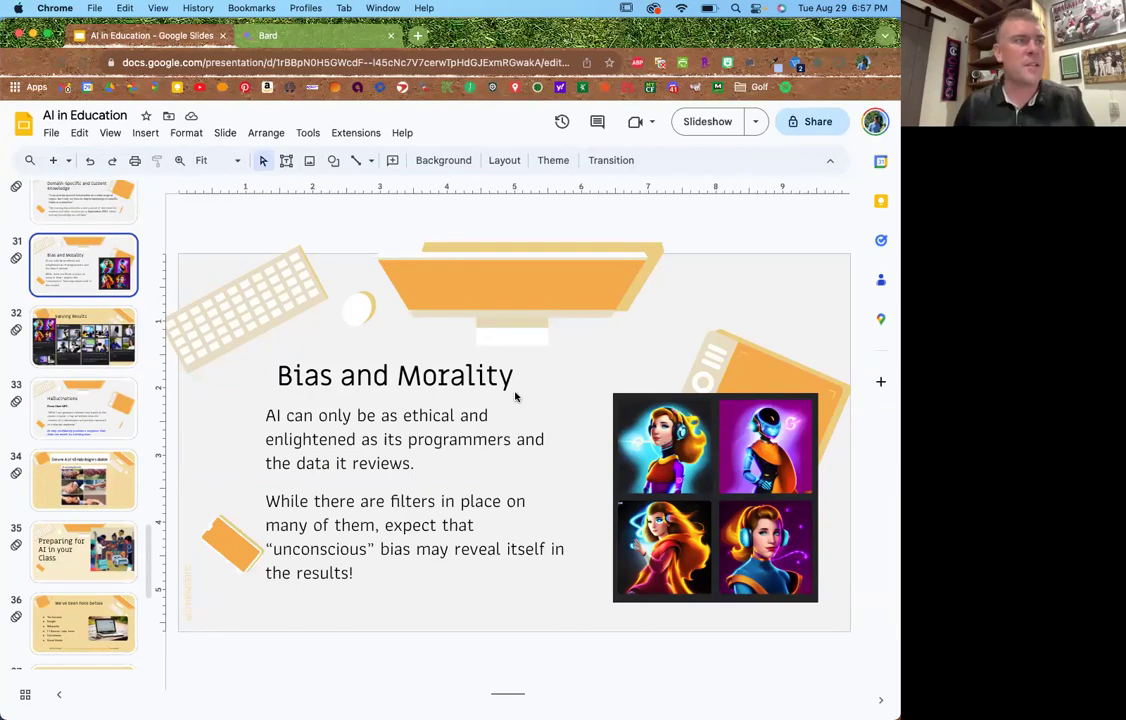
Return to the summer story in ChatGPT and highlight the sentence about the mom preparing lunch and the passage about baseball.
key(ctrl+Up)
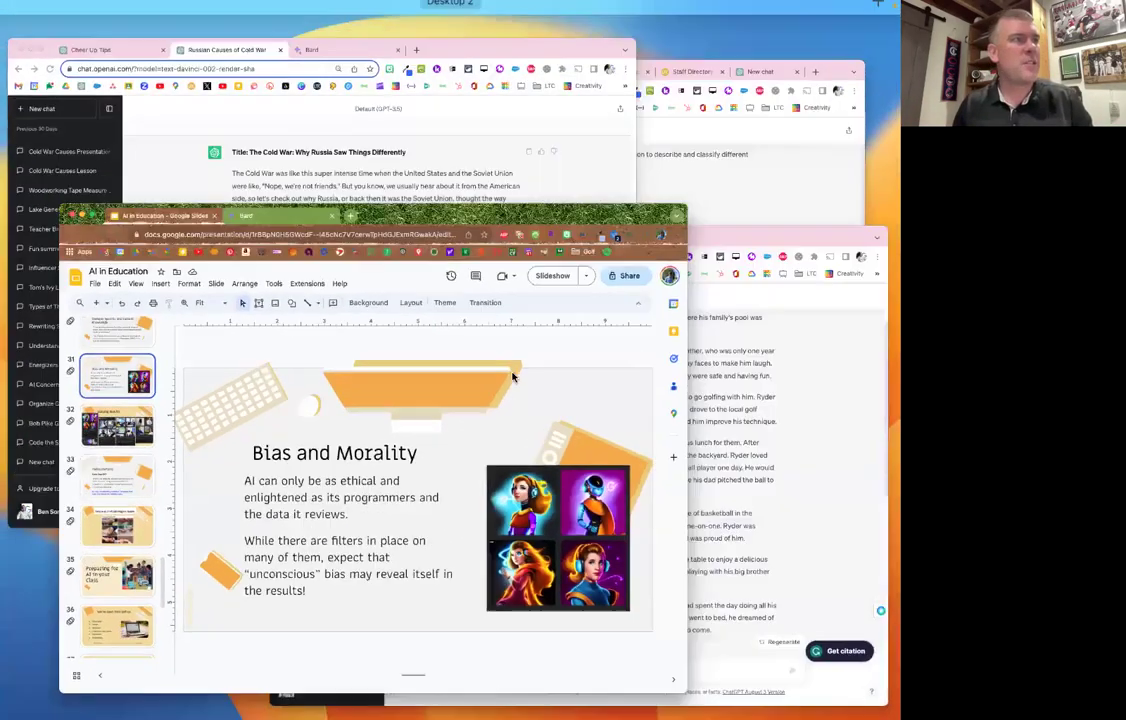
click(719, 538)
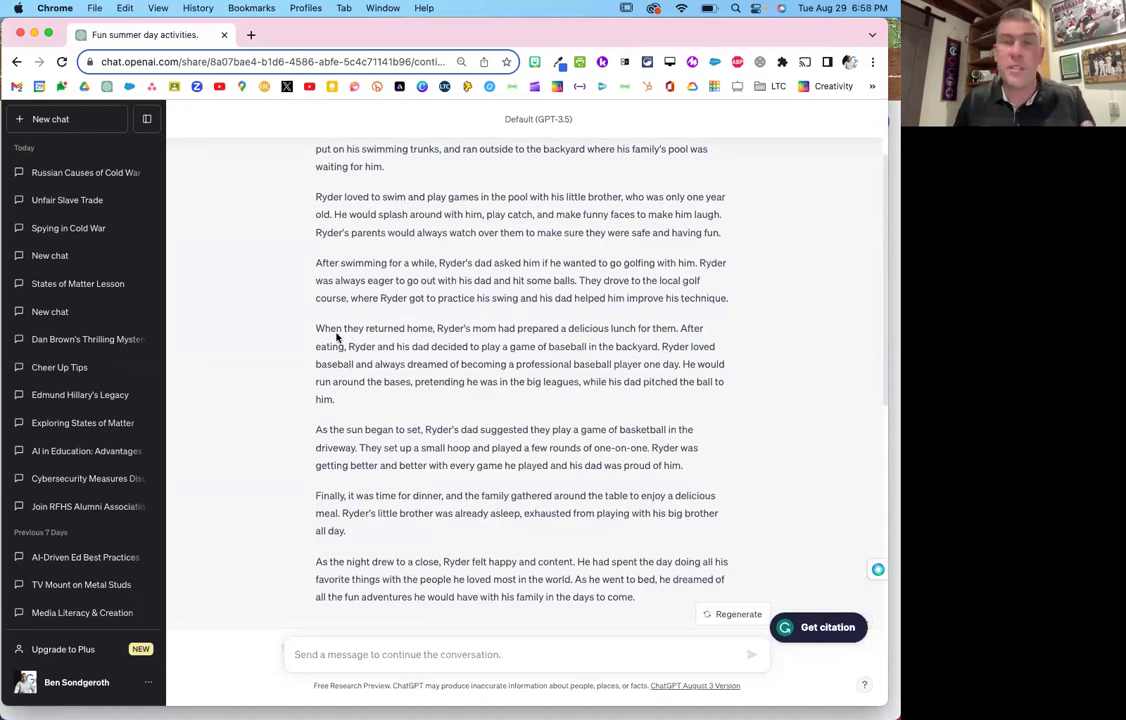
drag(316, 329, 685, 331)
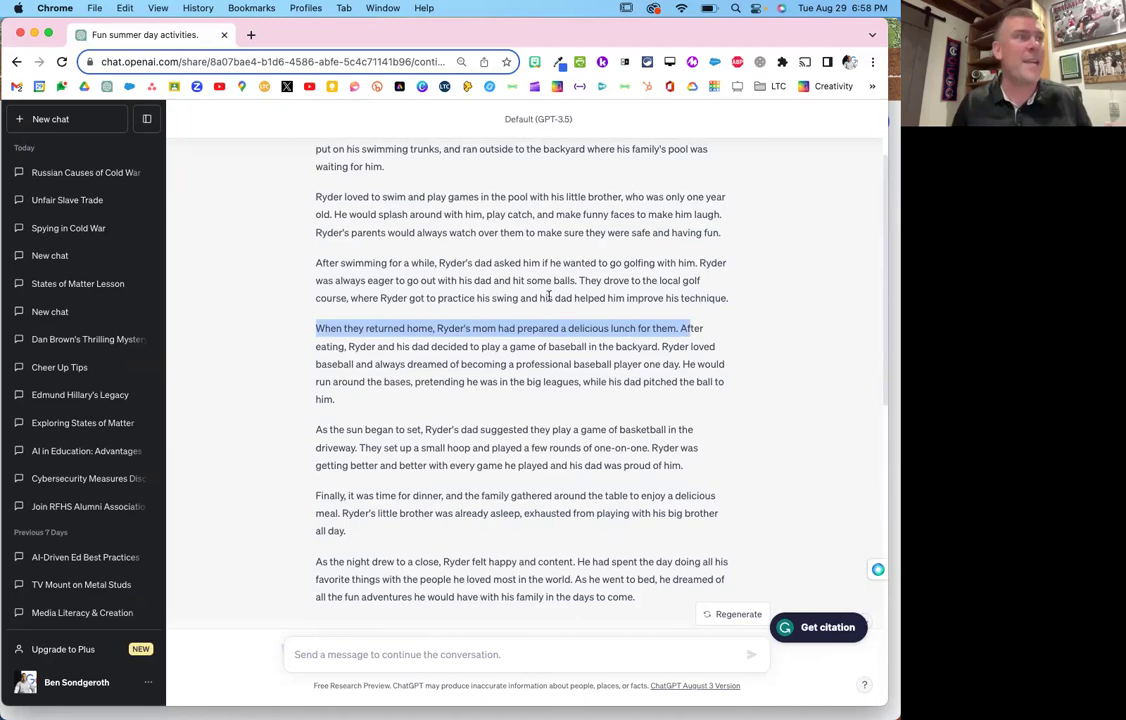
scroll(600, 300, up, 3)
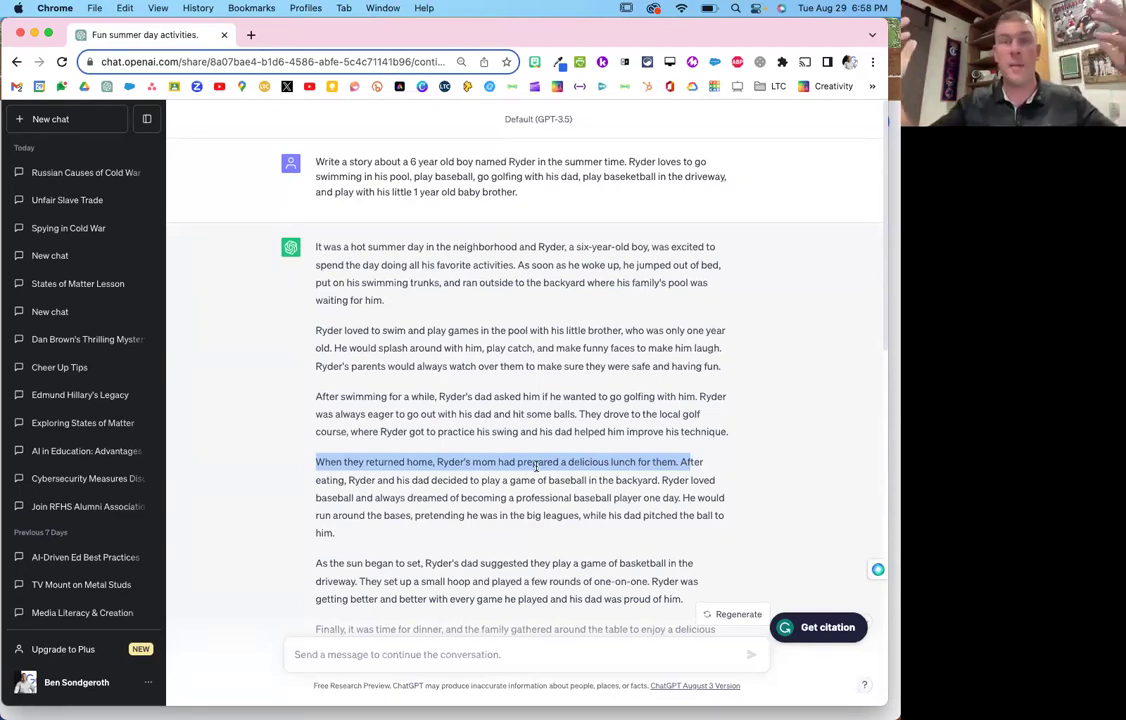
scroll(536, 466, down, 2)
scroll(536, 466, down, 5)
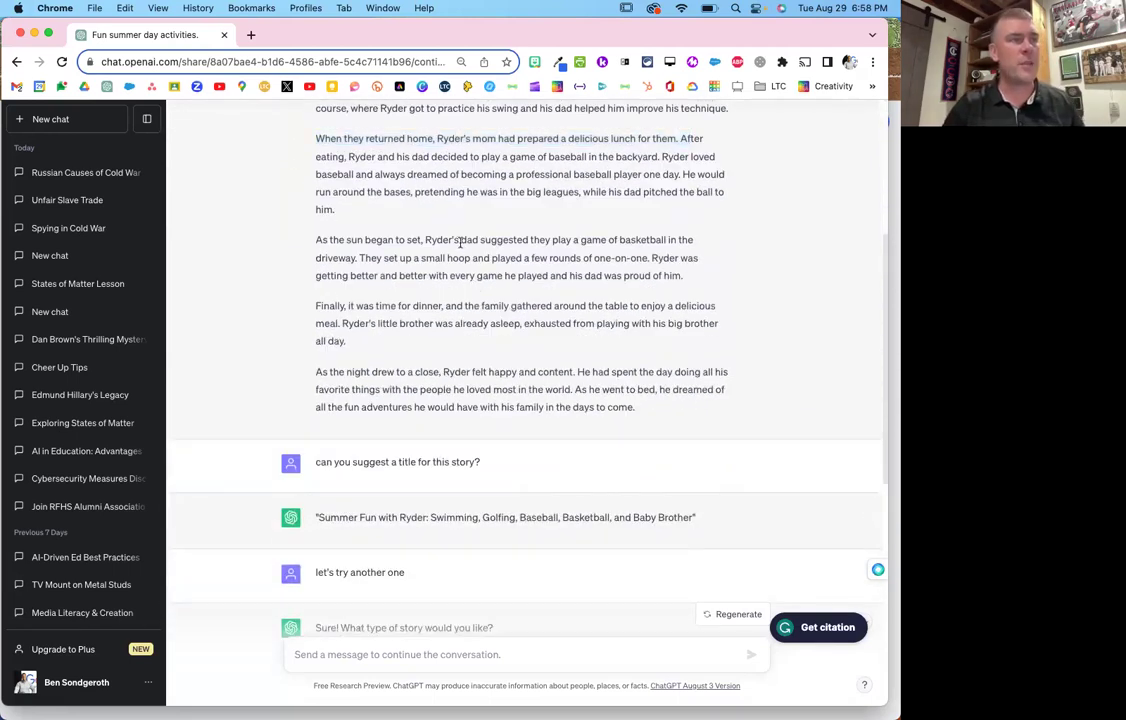
drag(545, 158, 612, 173)
drag(472, 175, 445, 162)
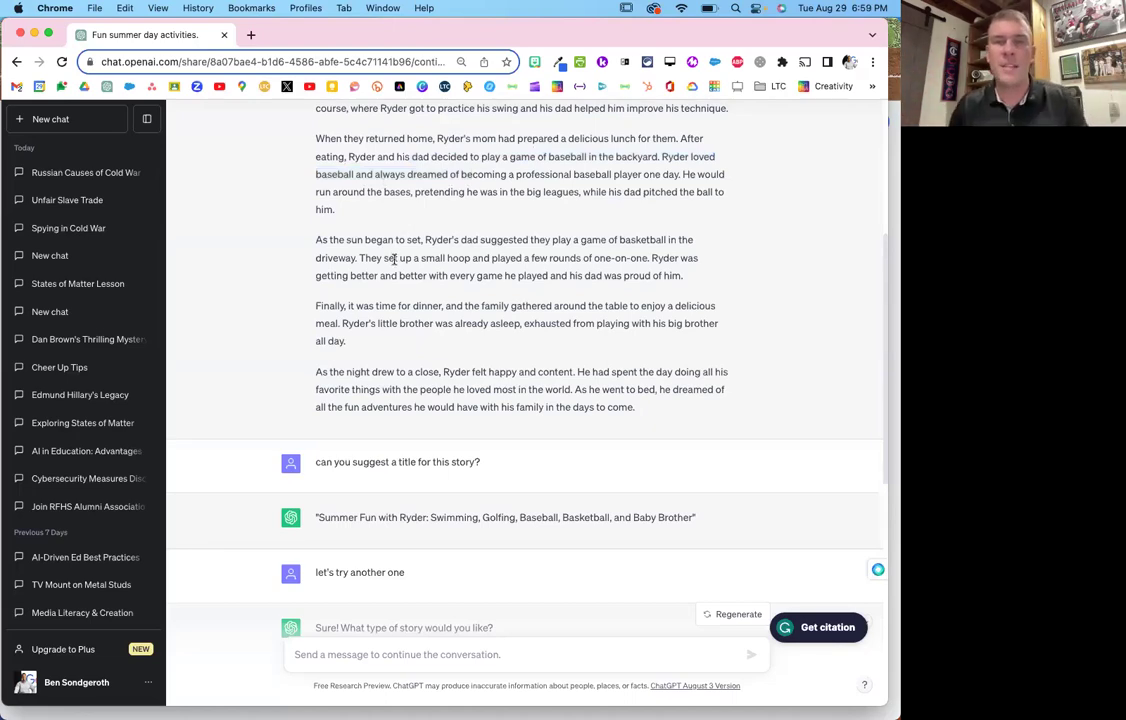
Switch back to the "AI in Education" slides, present from slide 32, "Varying Results", and reveal the second "A teacher cyborg" image set.
key(ctrl+Up)
click(317, 388)
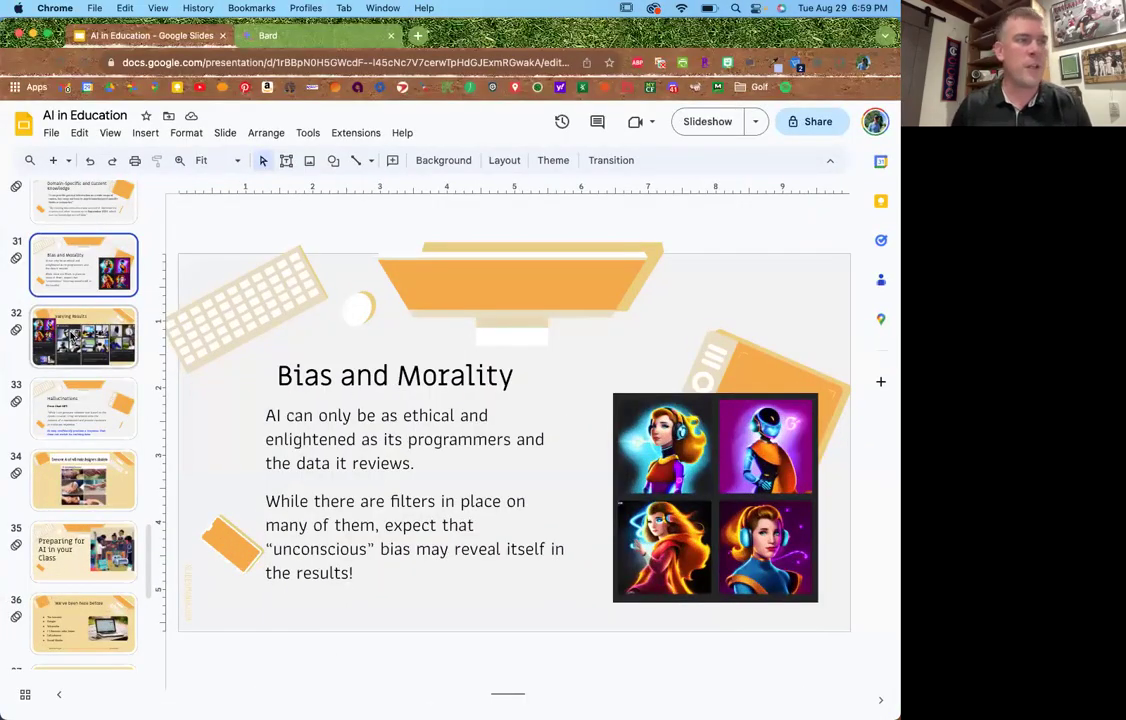
click(73, 338)
click(707, 121)
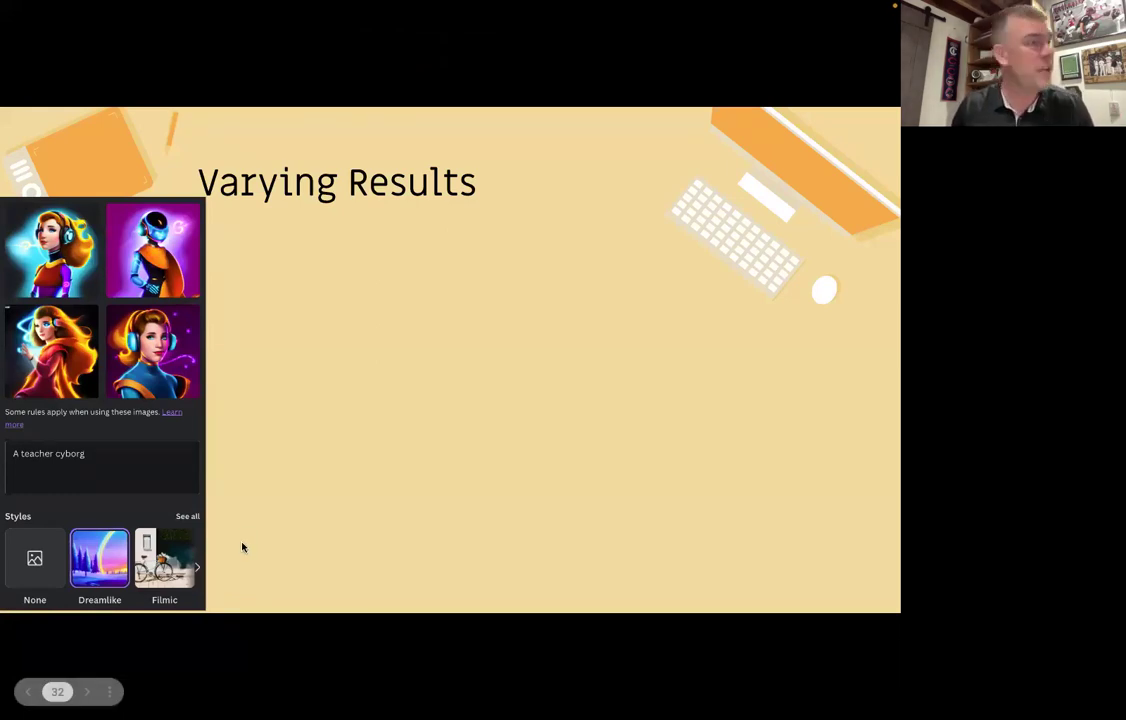
click(262, 457)
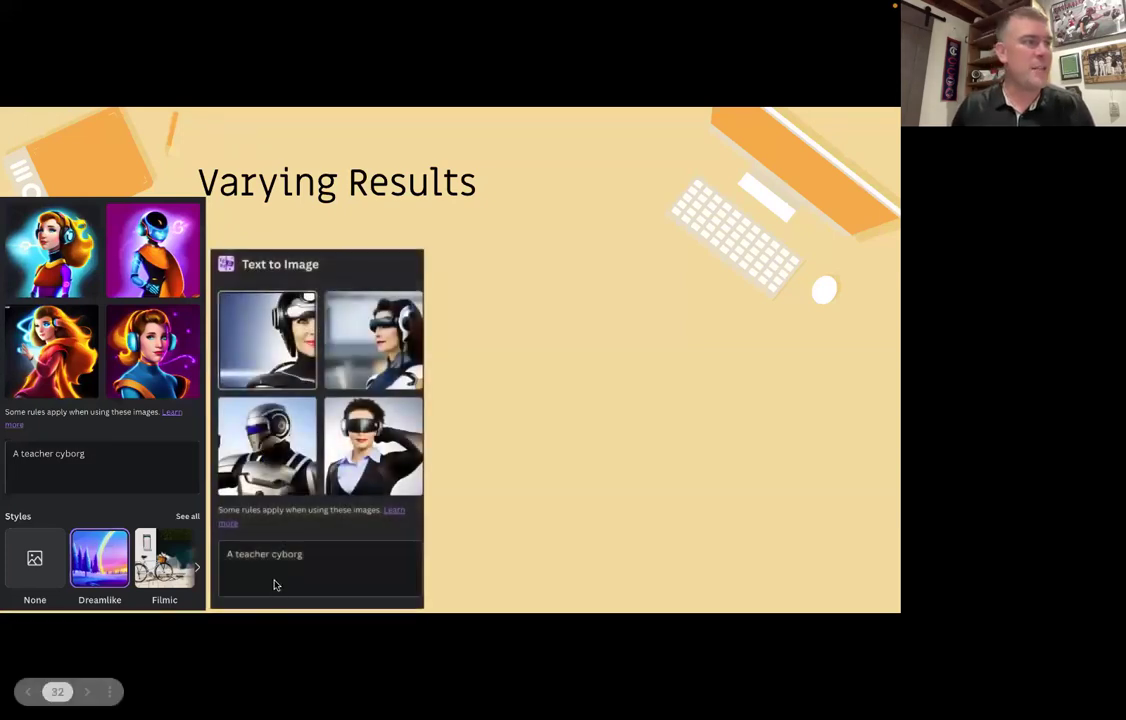